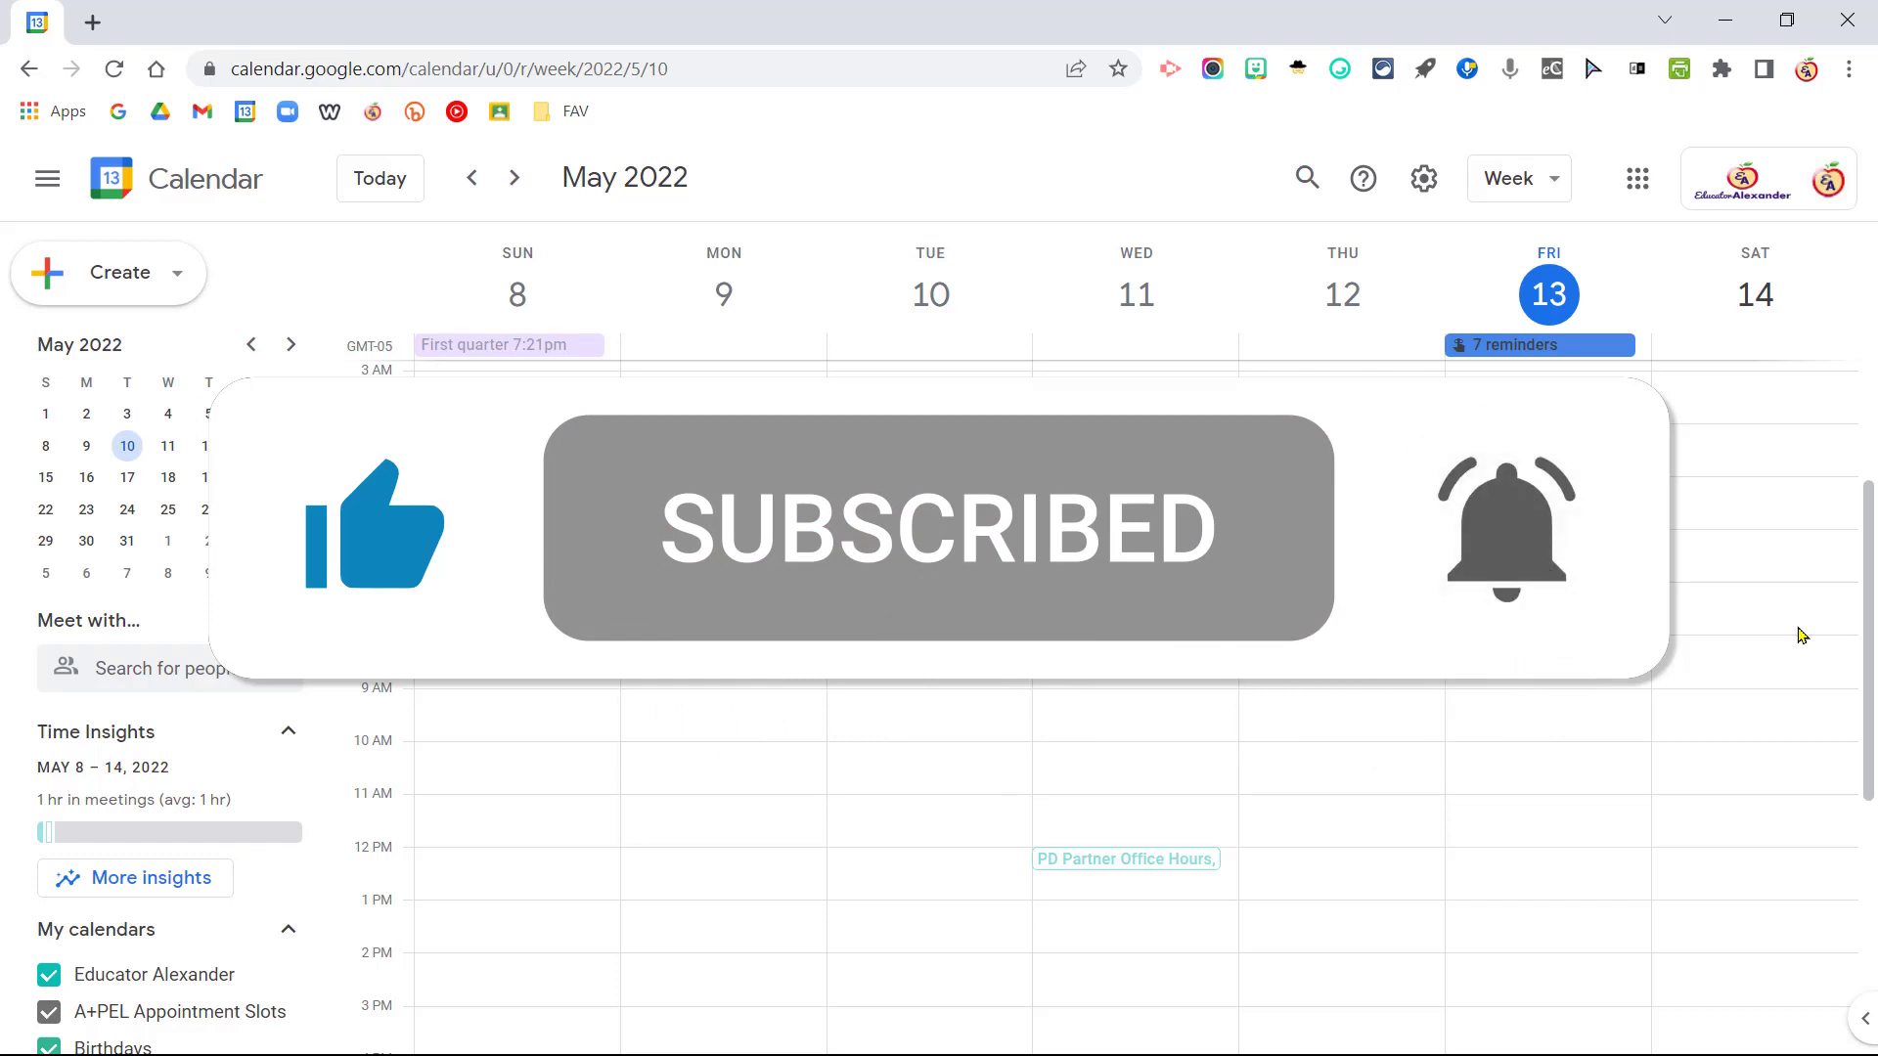
# Enable creating appointment schedules instead of appointment slots in the calendar's general settings, and return to the week view
pyautogui.click(1494, 558)
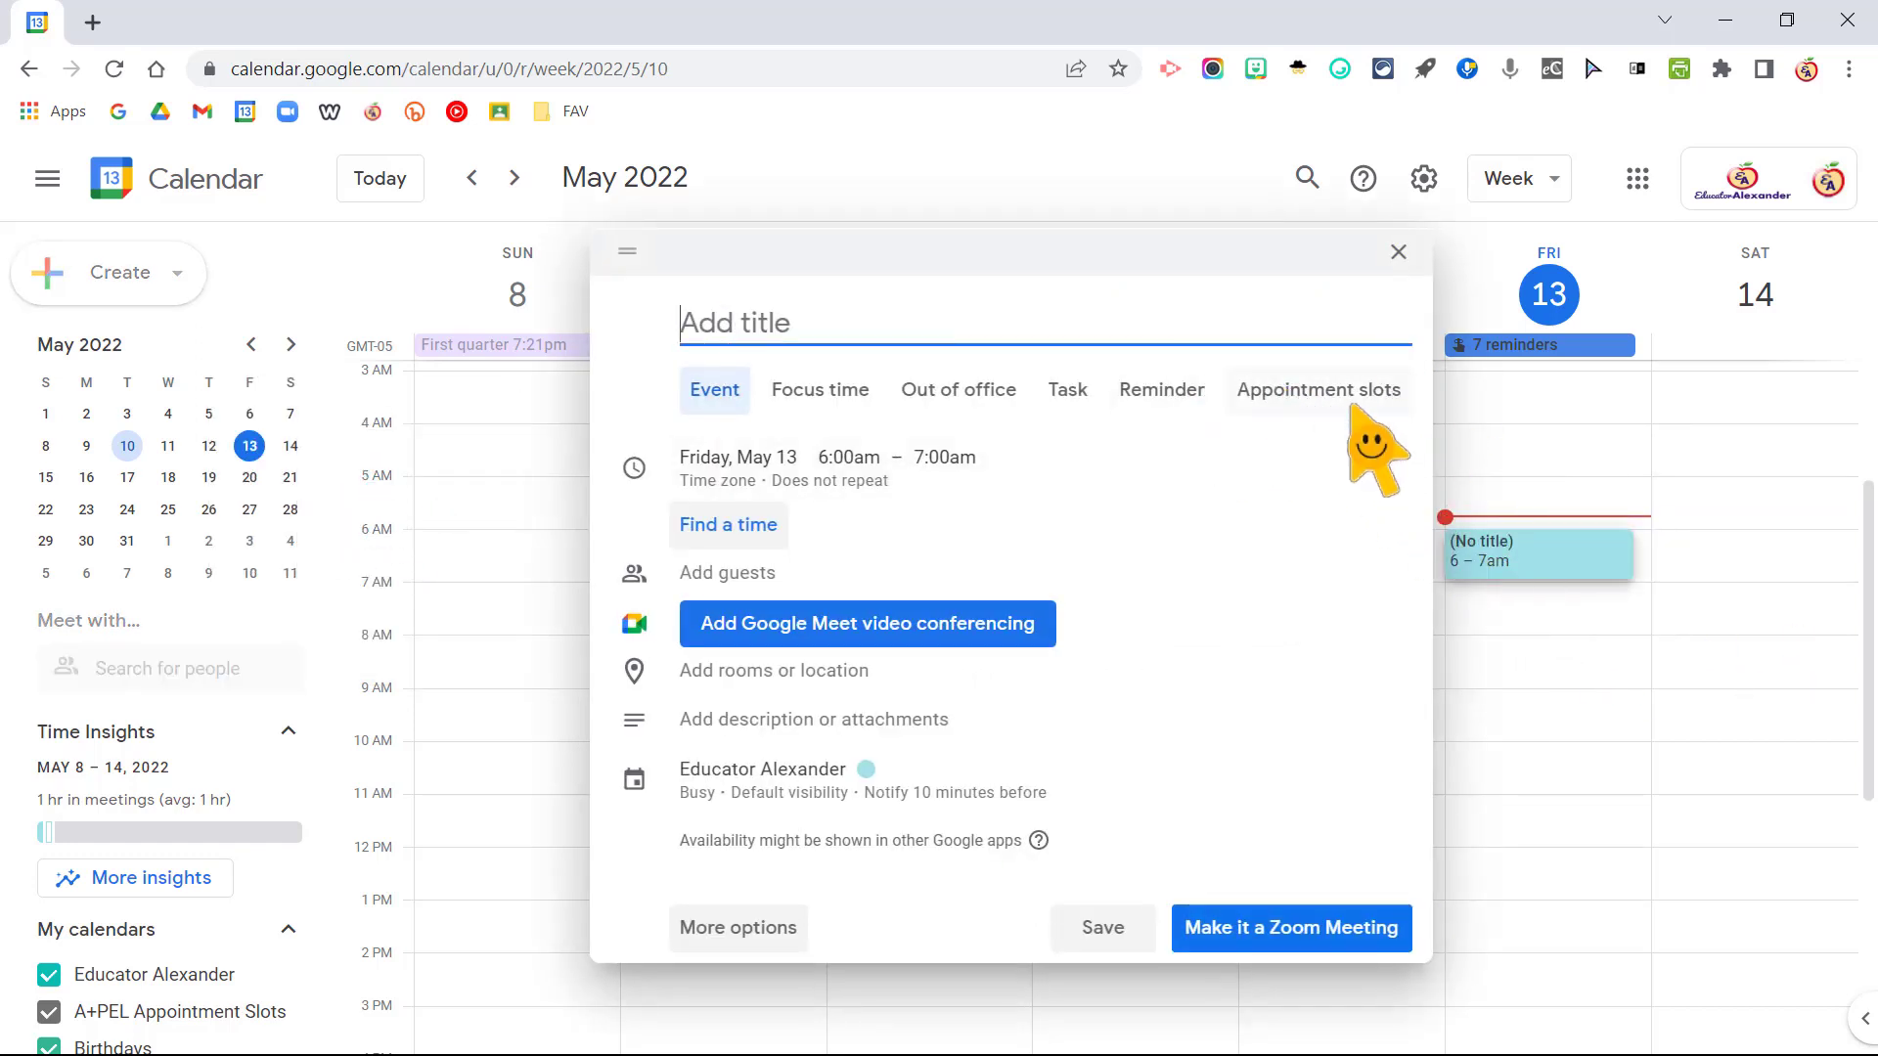
pyautogui.click(1398, 251)
pyautogui.click(1426, 184)
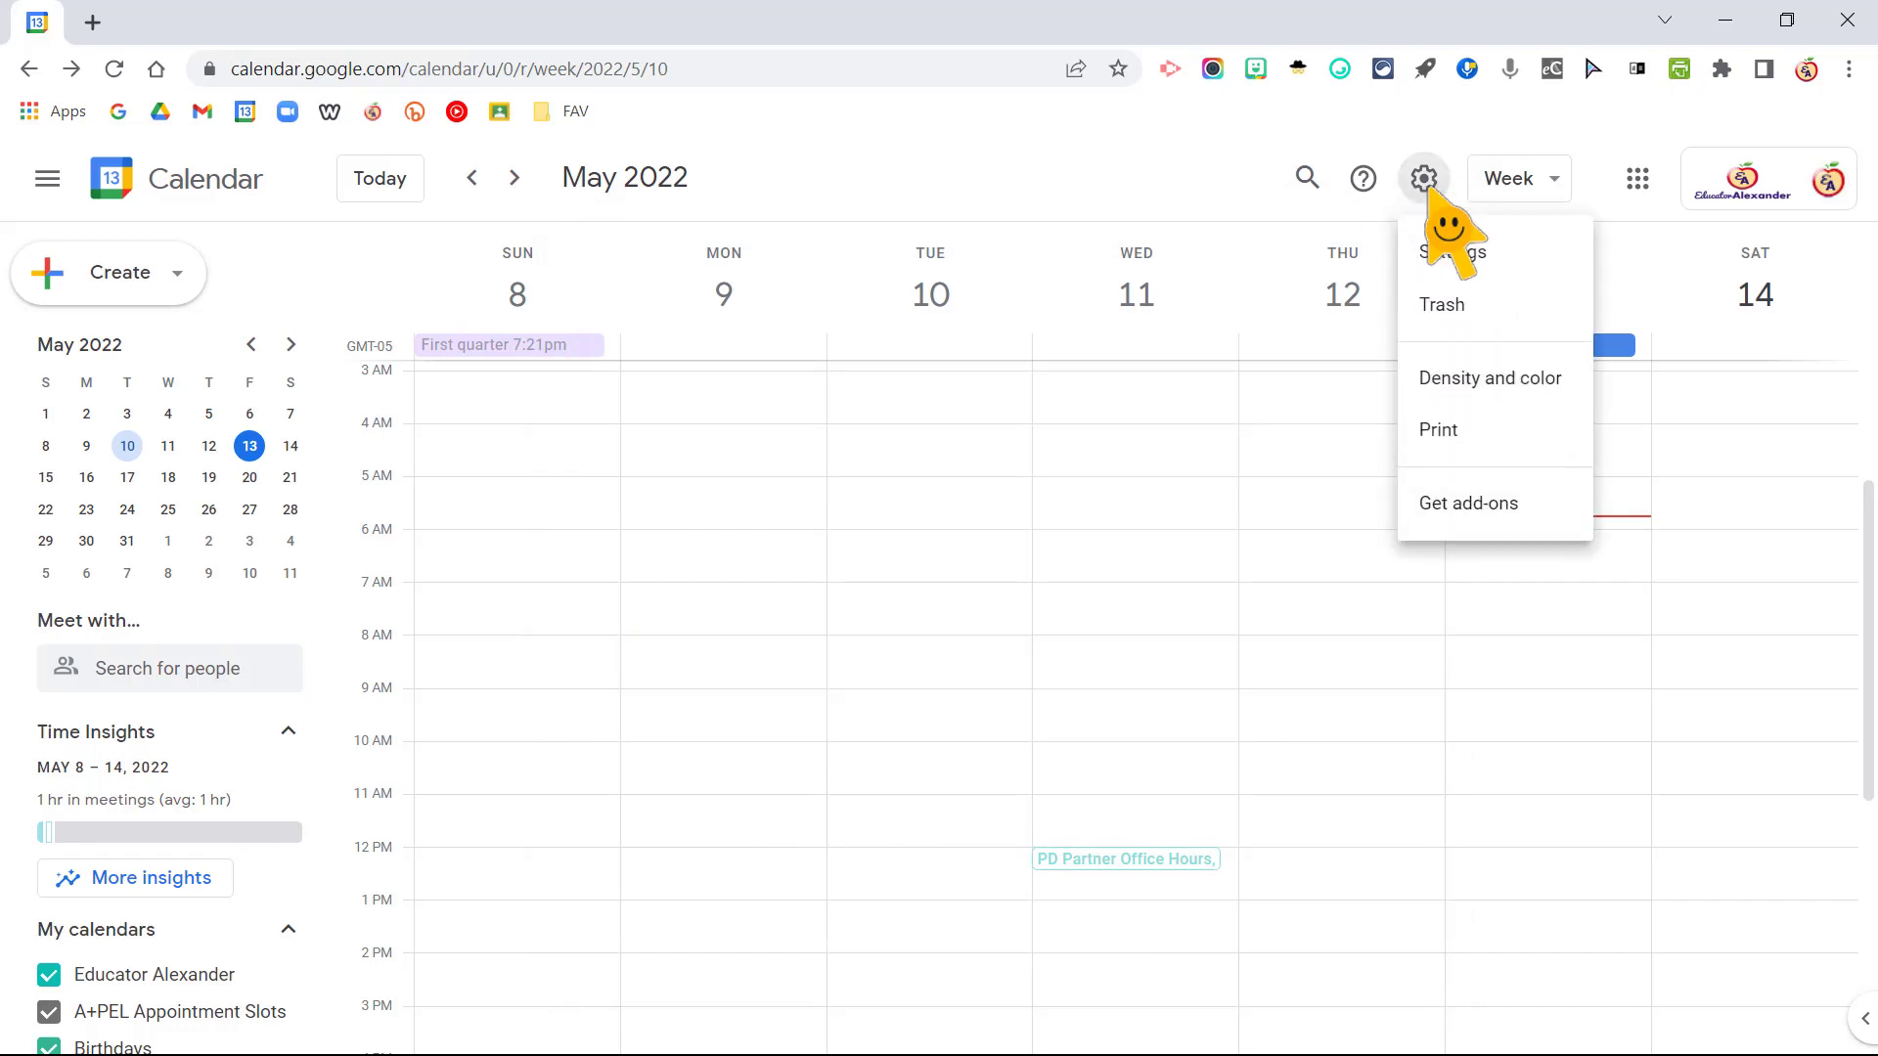
pyautogui.click(1450, 252)
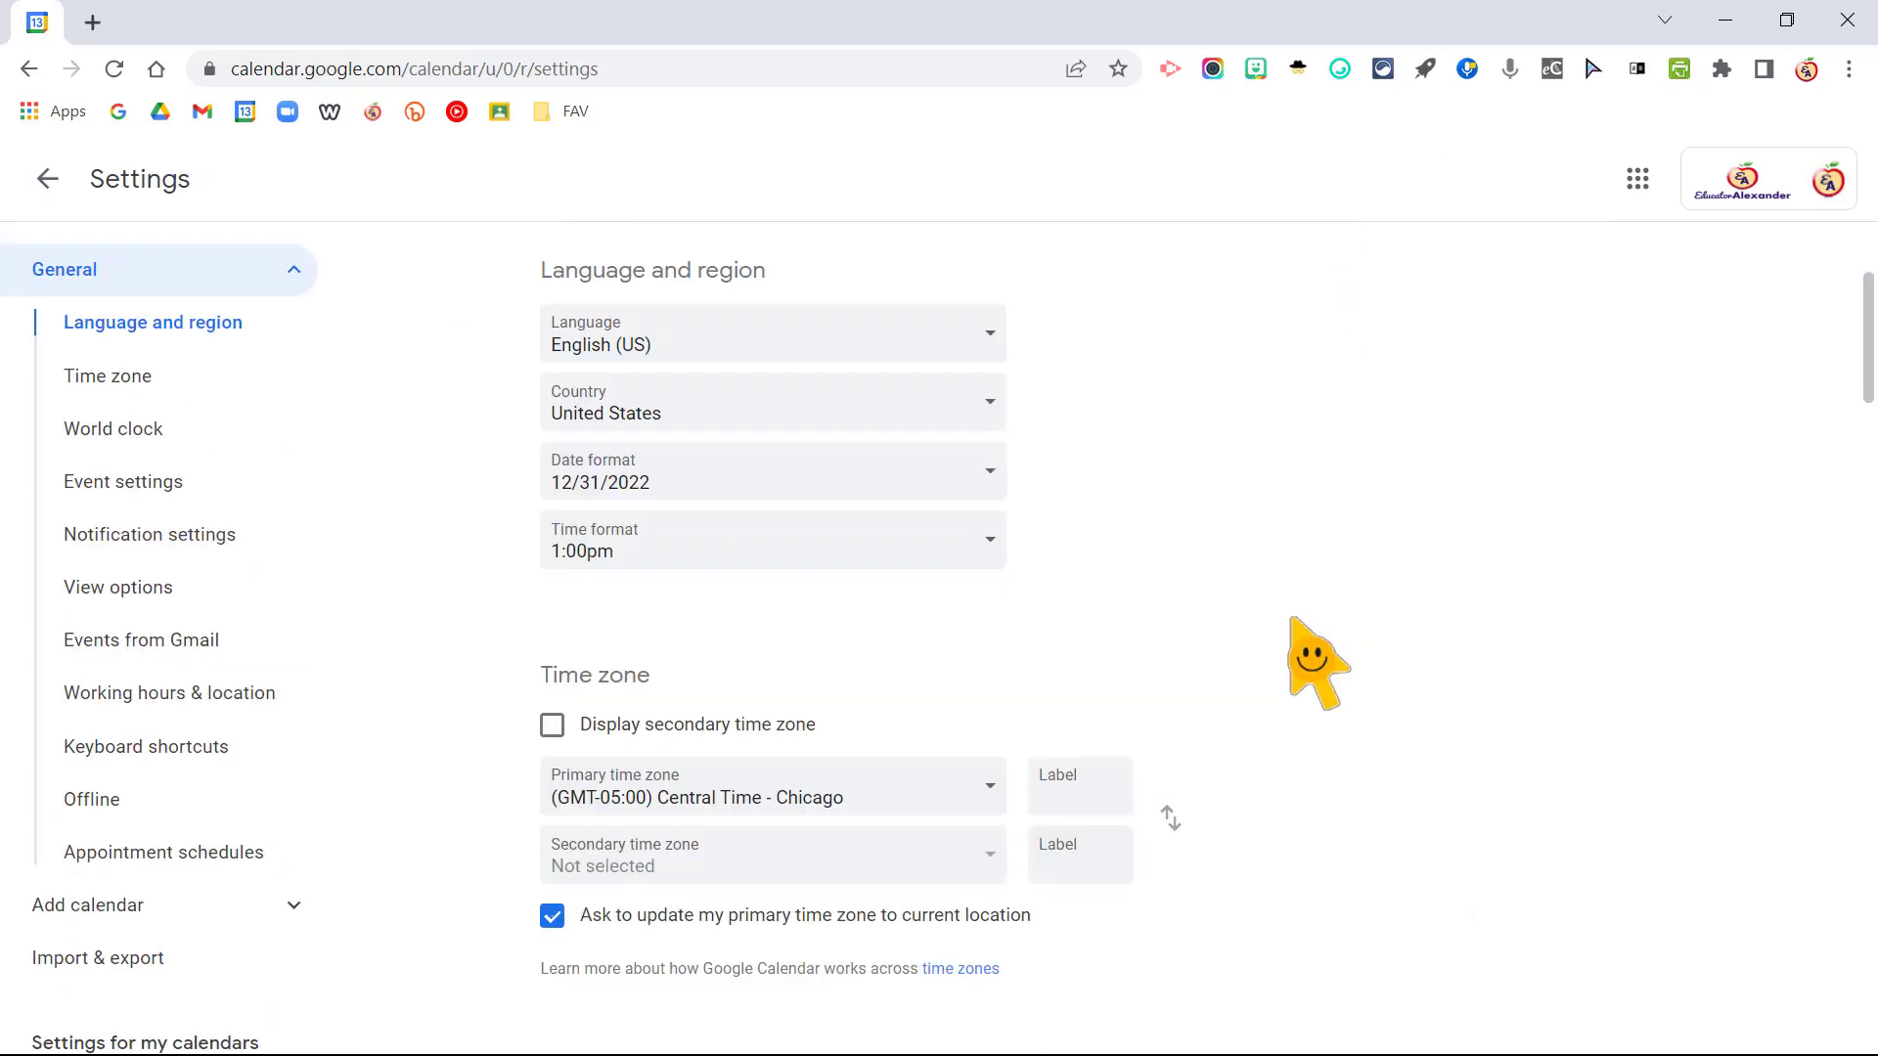
pyautogui.scroll(-15, 1301, 665)
pyautogui.scroll(-8, 1291, 684)
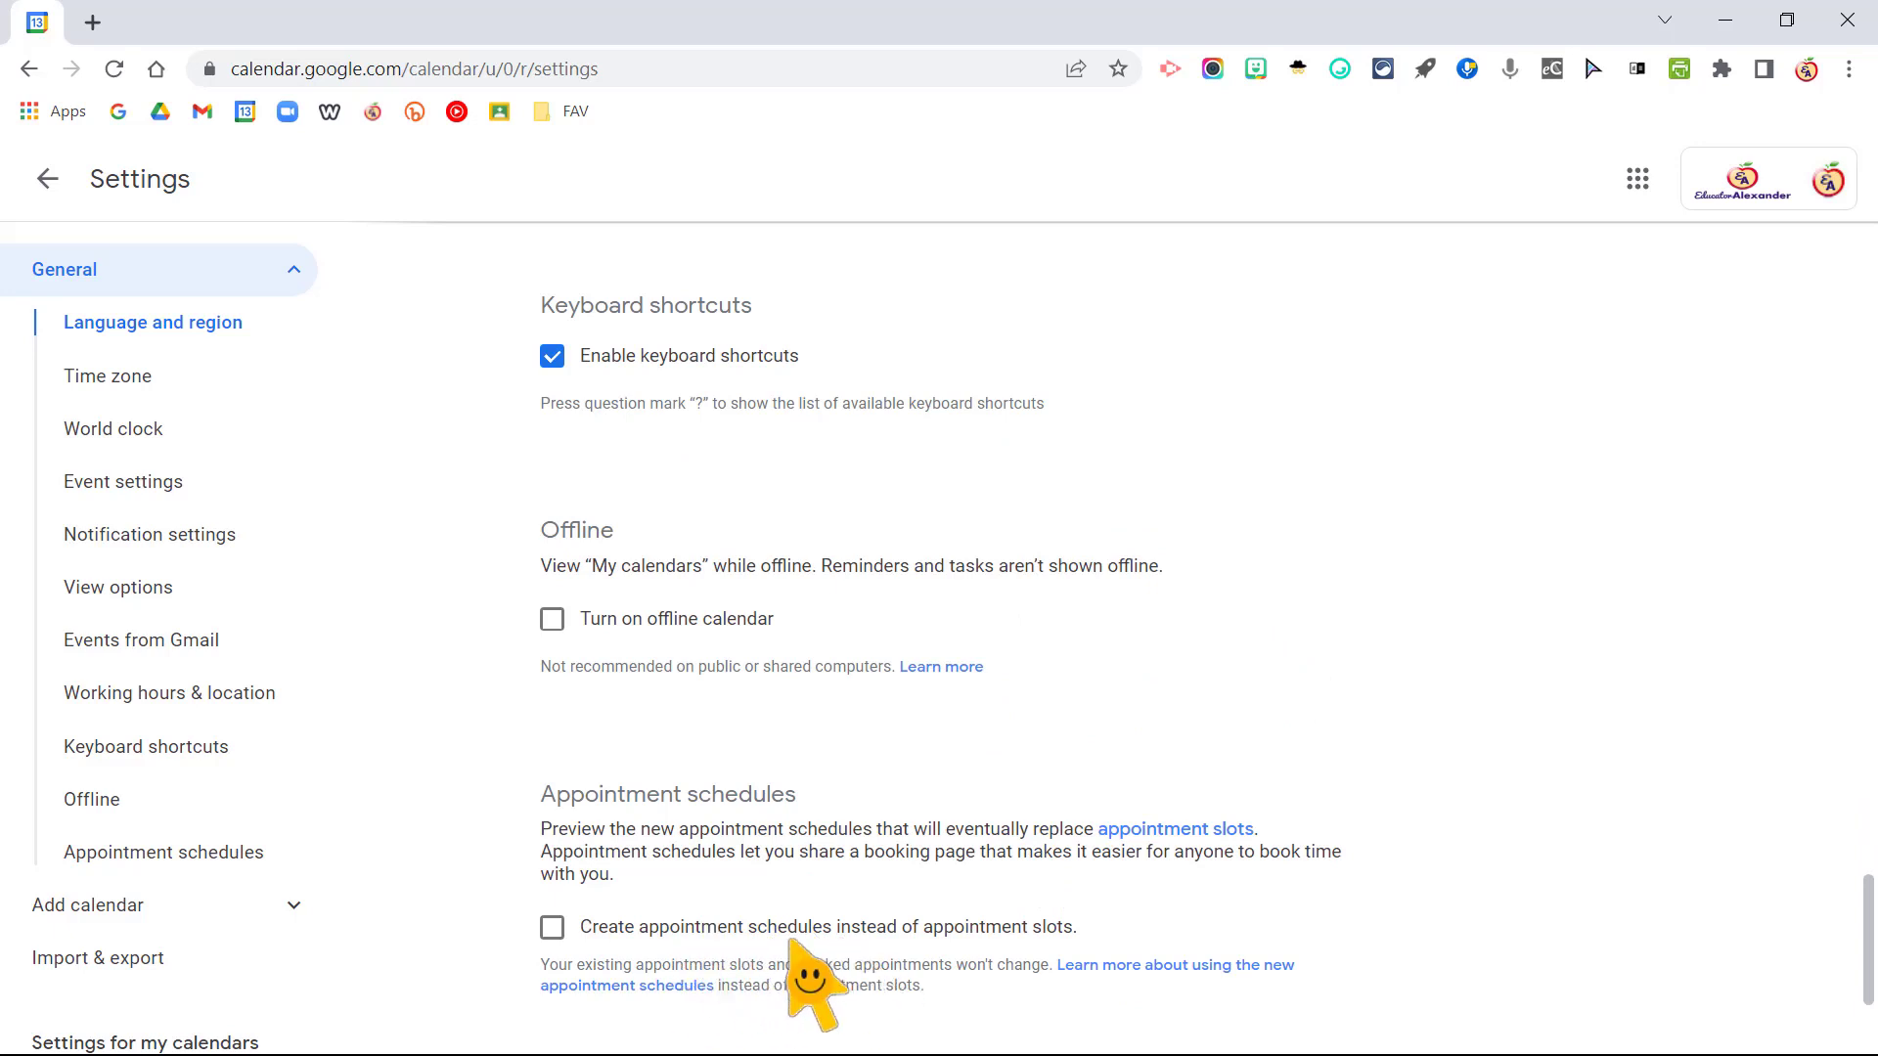
pyautogui.click(552, 927)
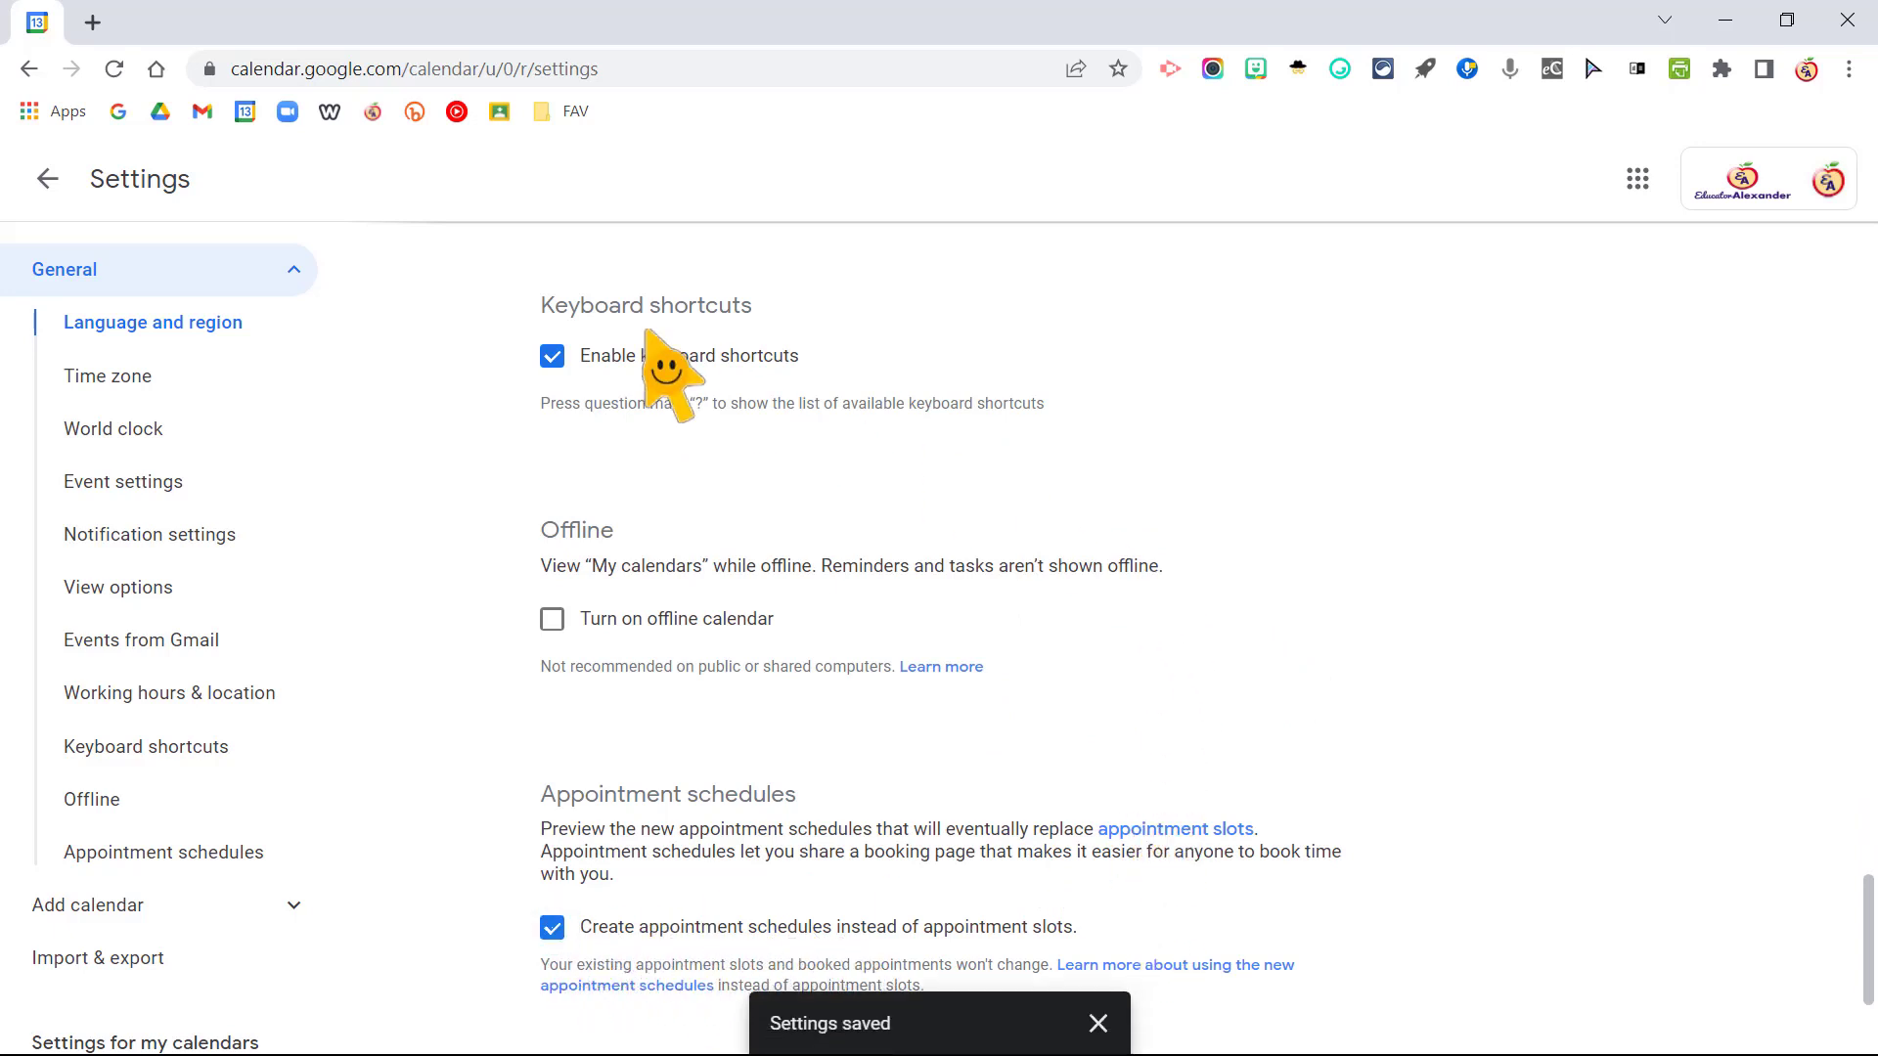
pyautogui.click(47, 178)
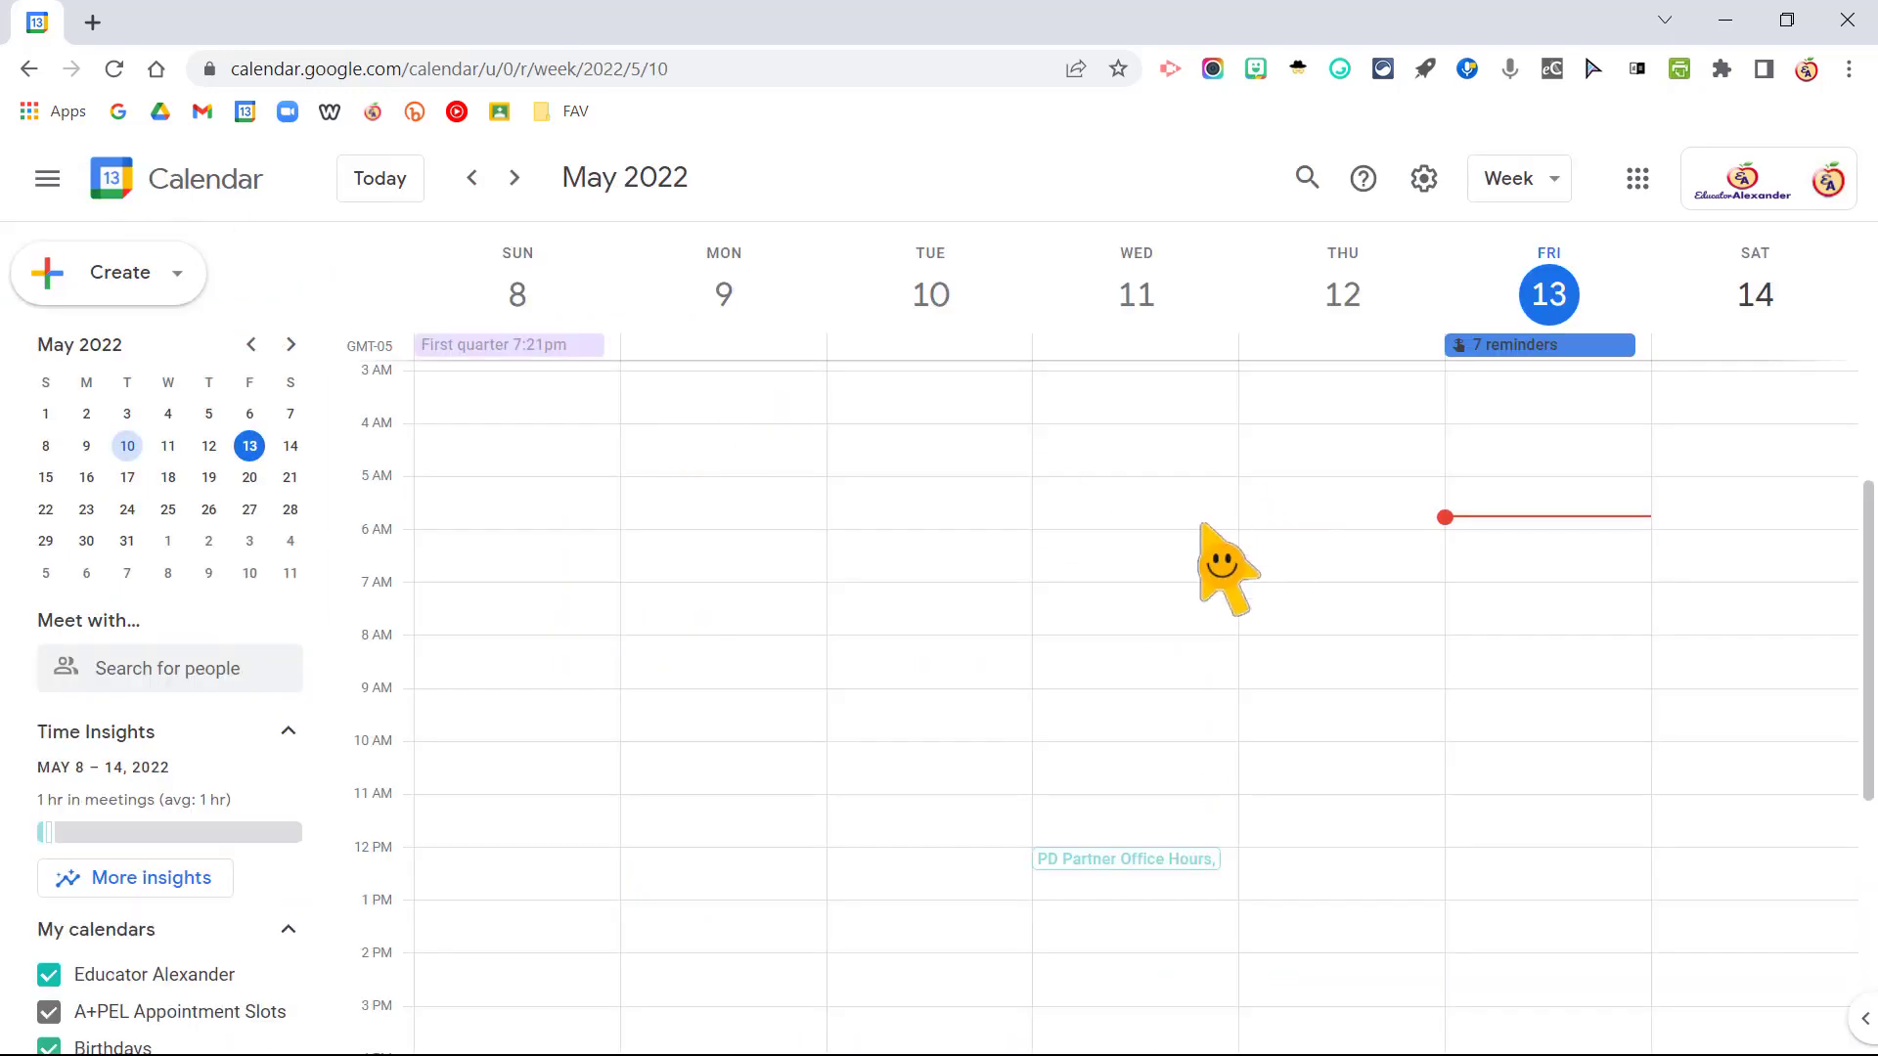
# Start a new appointment schedule from the week view and set its date to Friday, May 27
pyautogui.click(1071, 516)
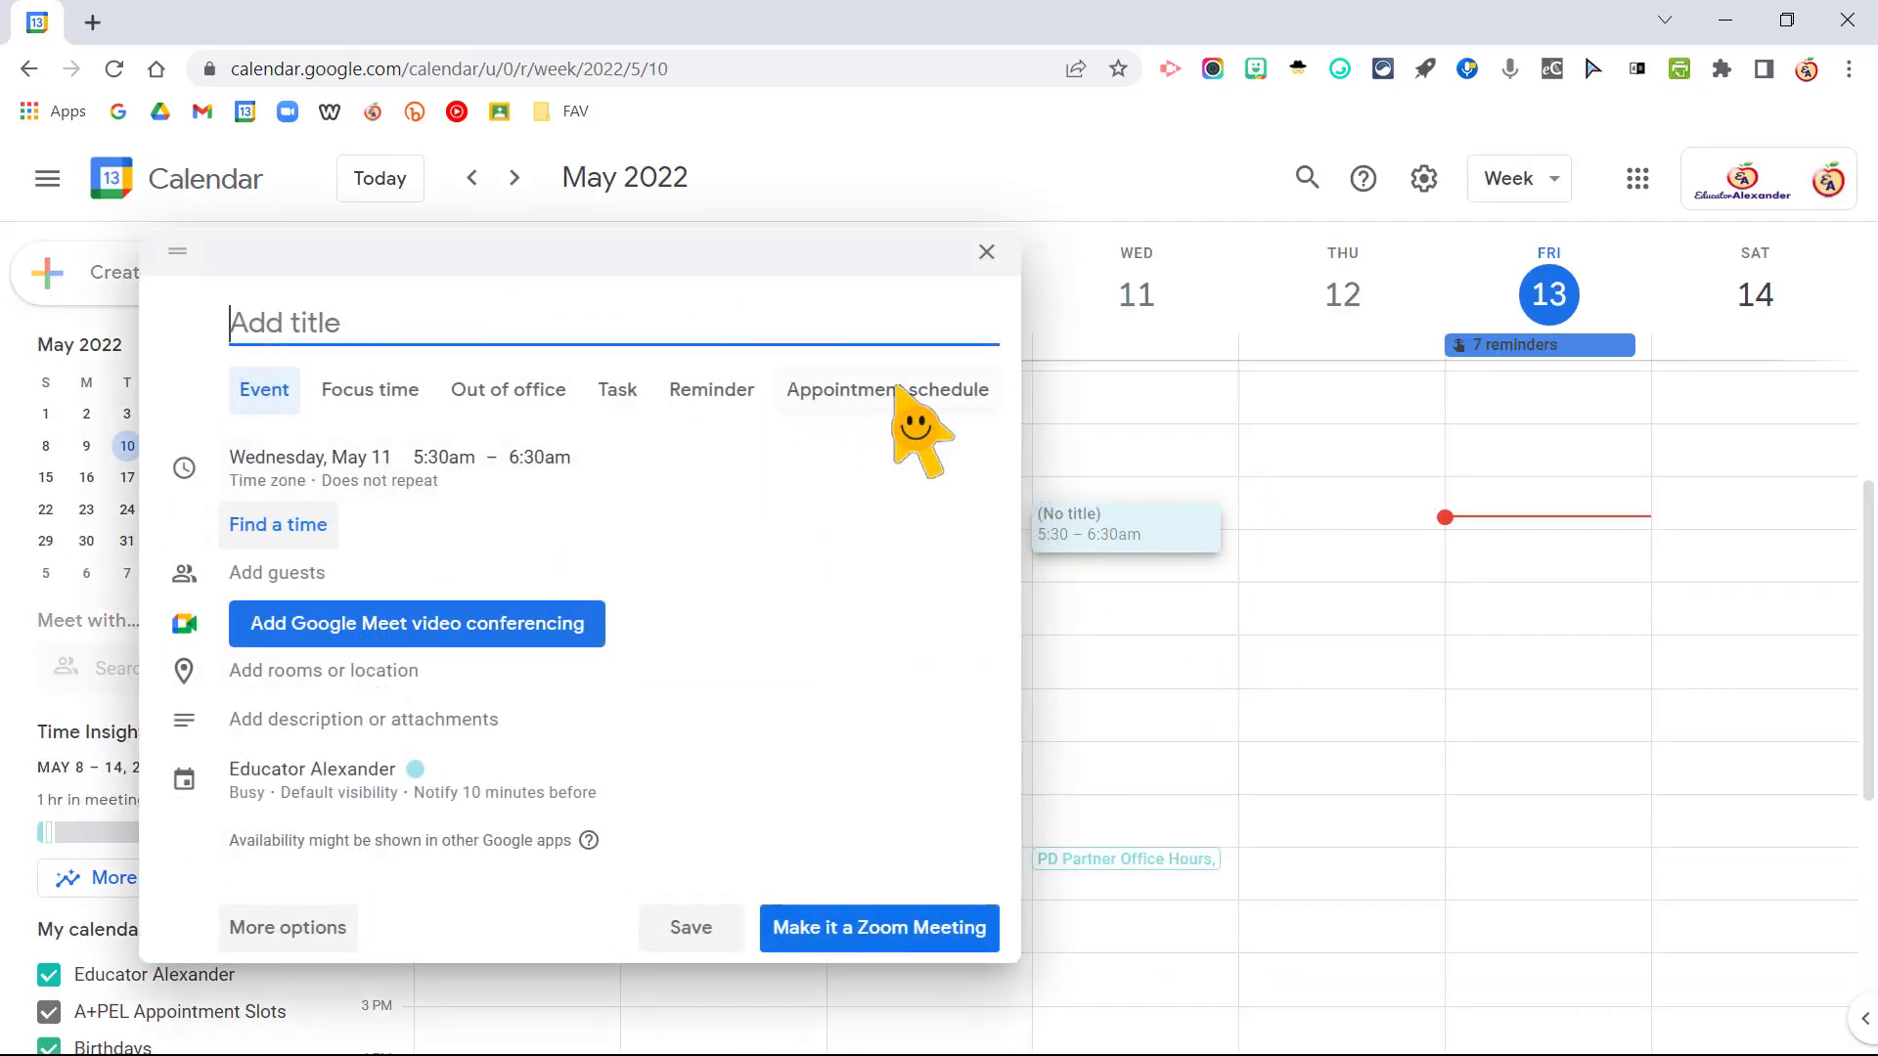
pyautogui.click(915, 430)
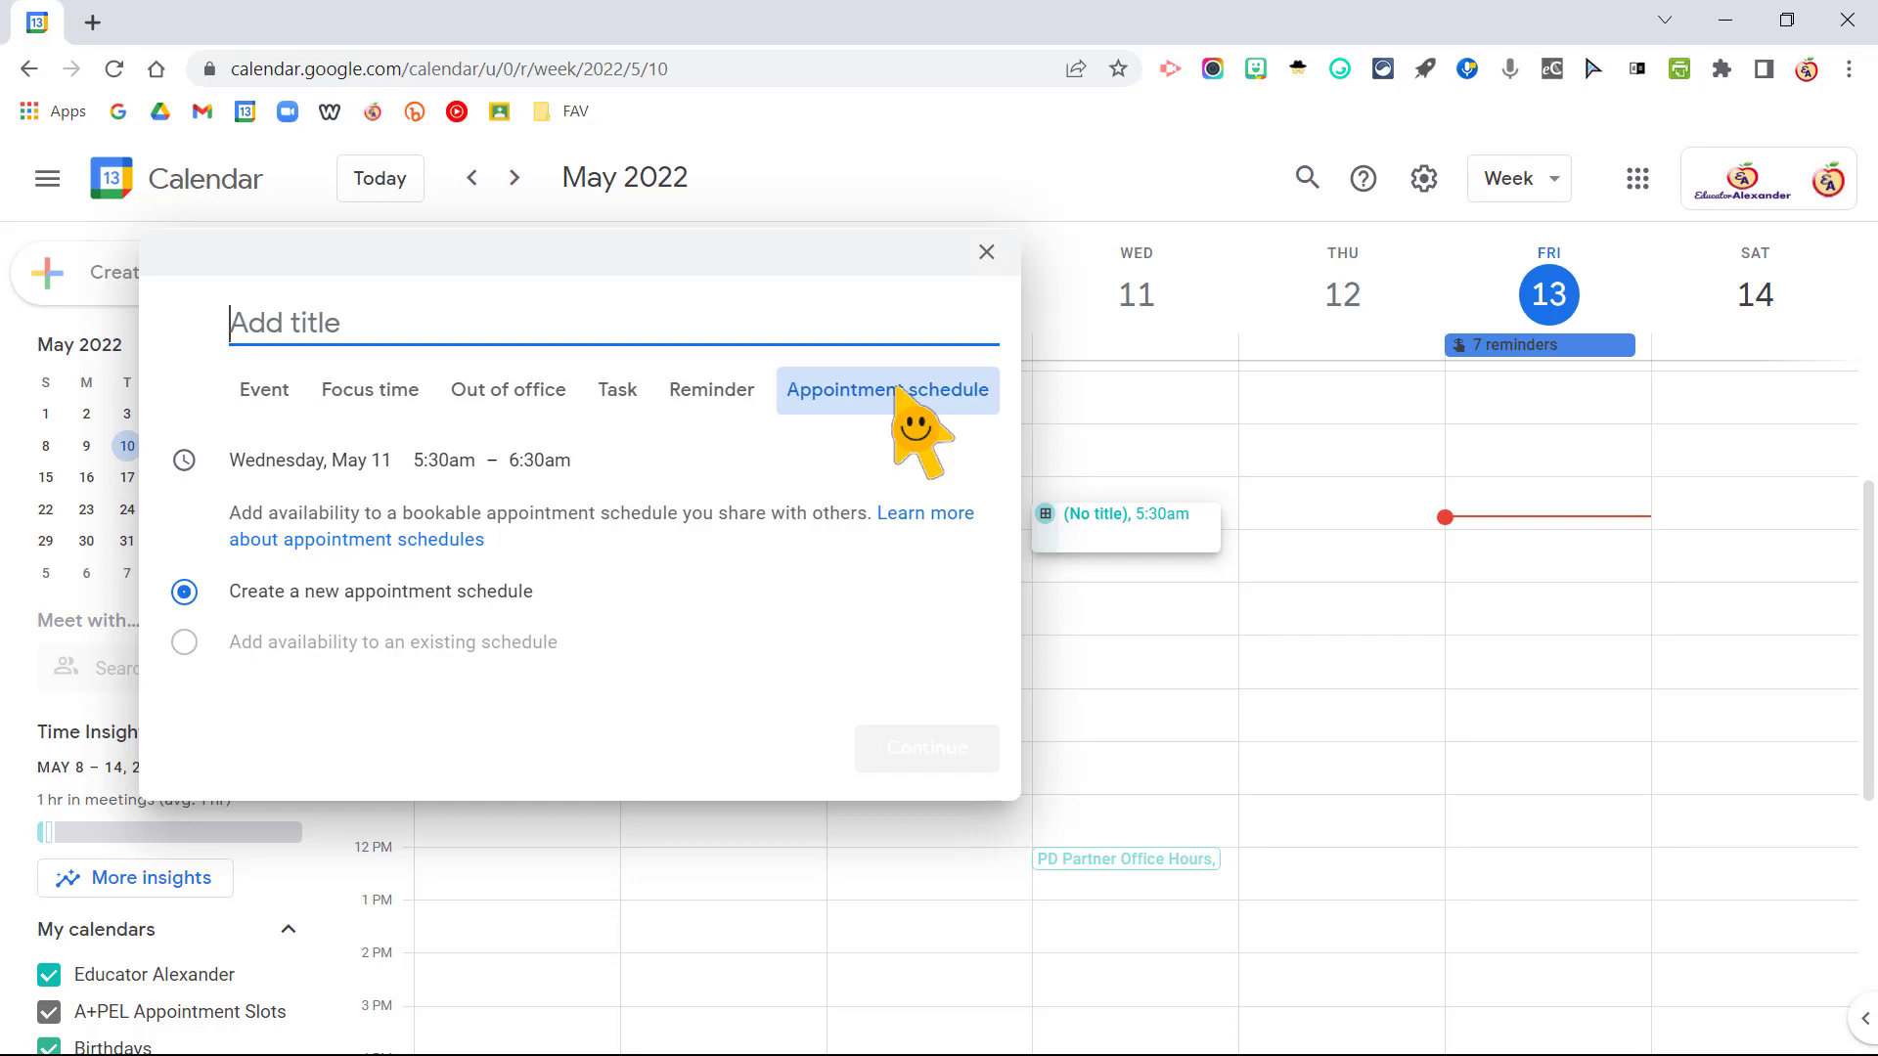
pyautogui.click(293, 460)
pyautogui.click(504, 680)
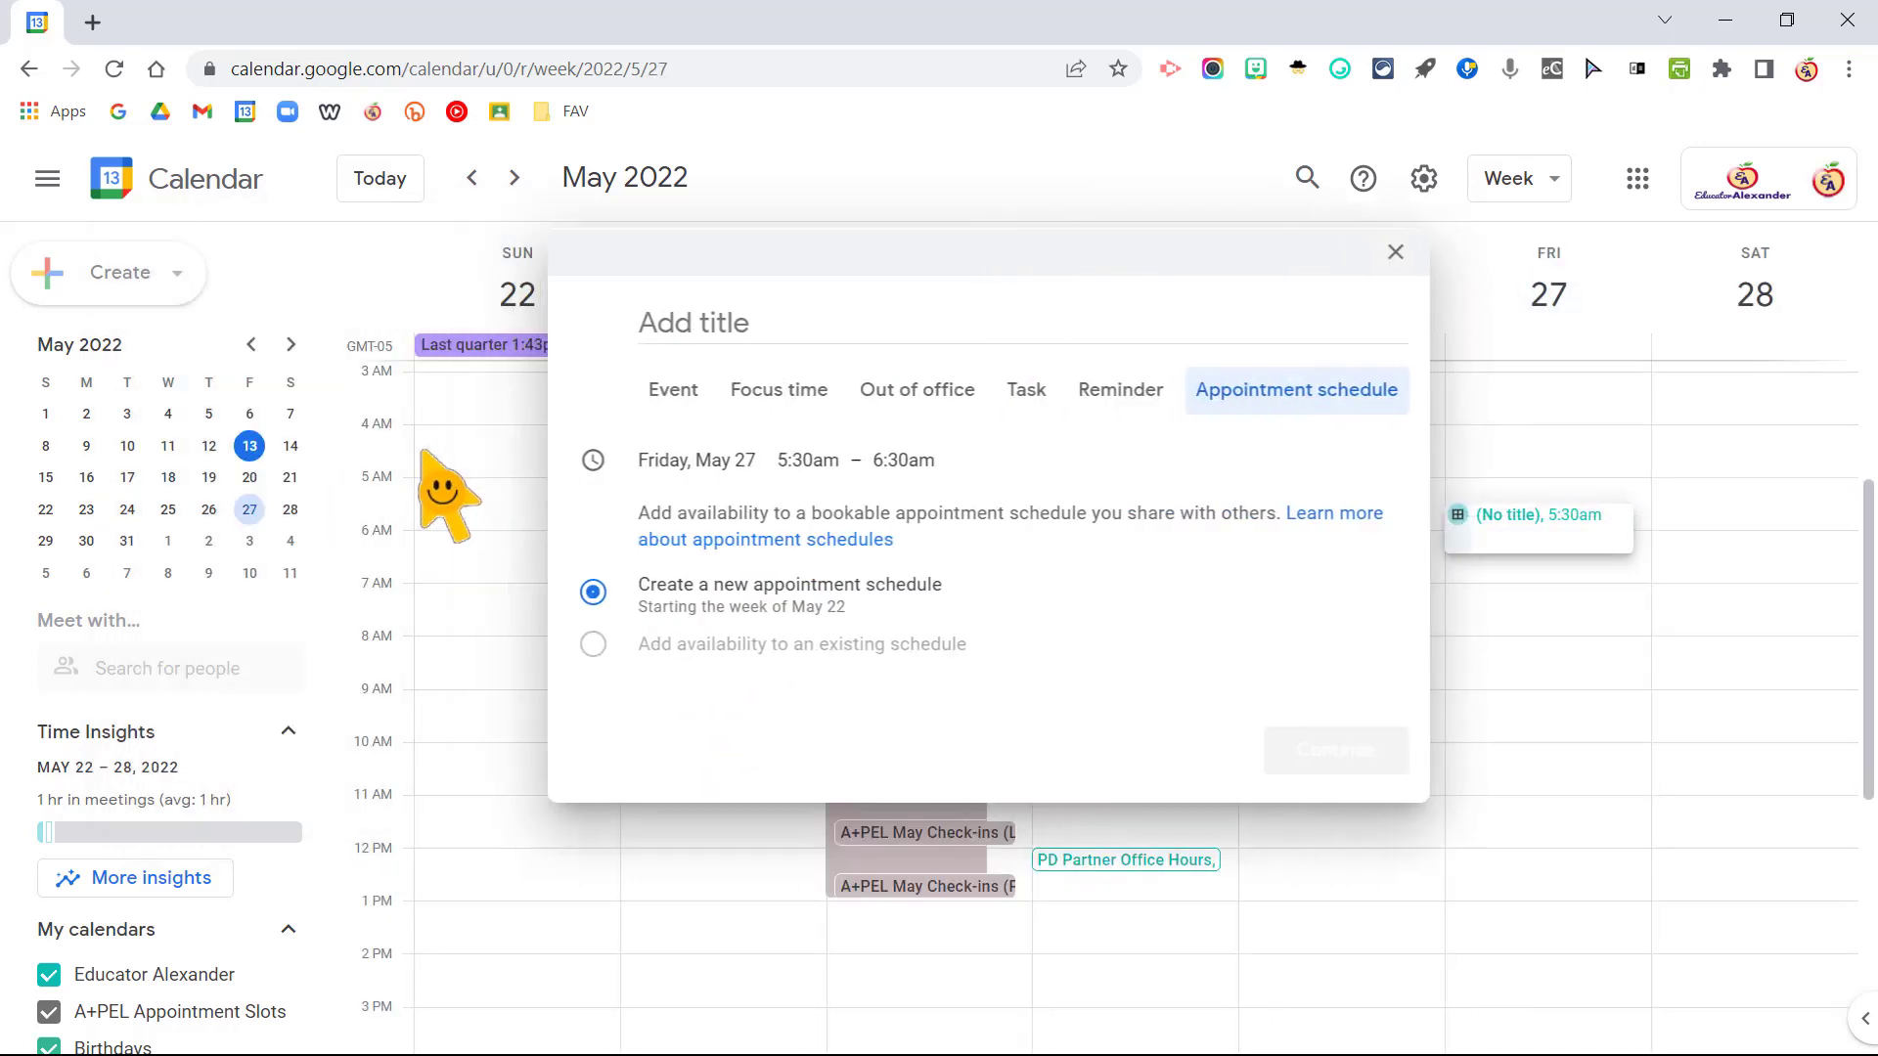
# Set the appointment schedule's end time to 11:30am, continue to its full setup and title it Meetings
pyautogui.click(891, 459)
pyautogui.scroll(-5, 988, 685)
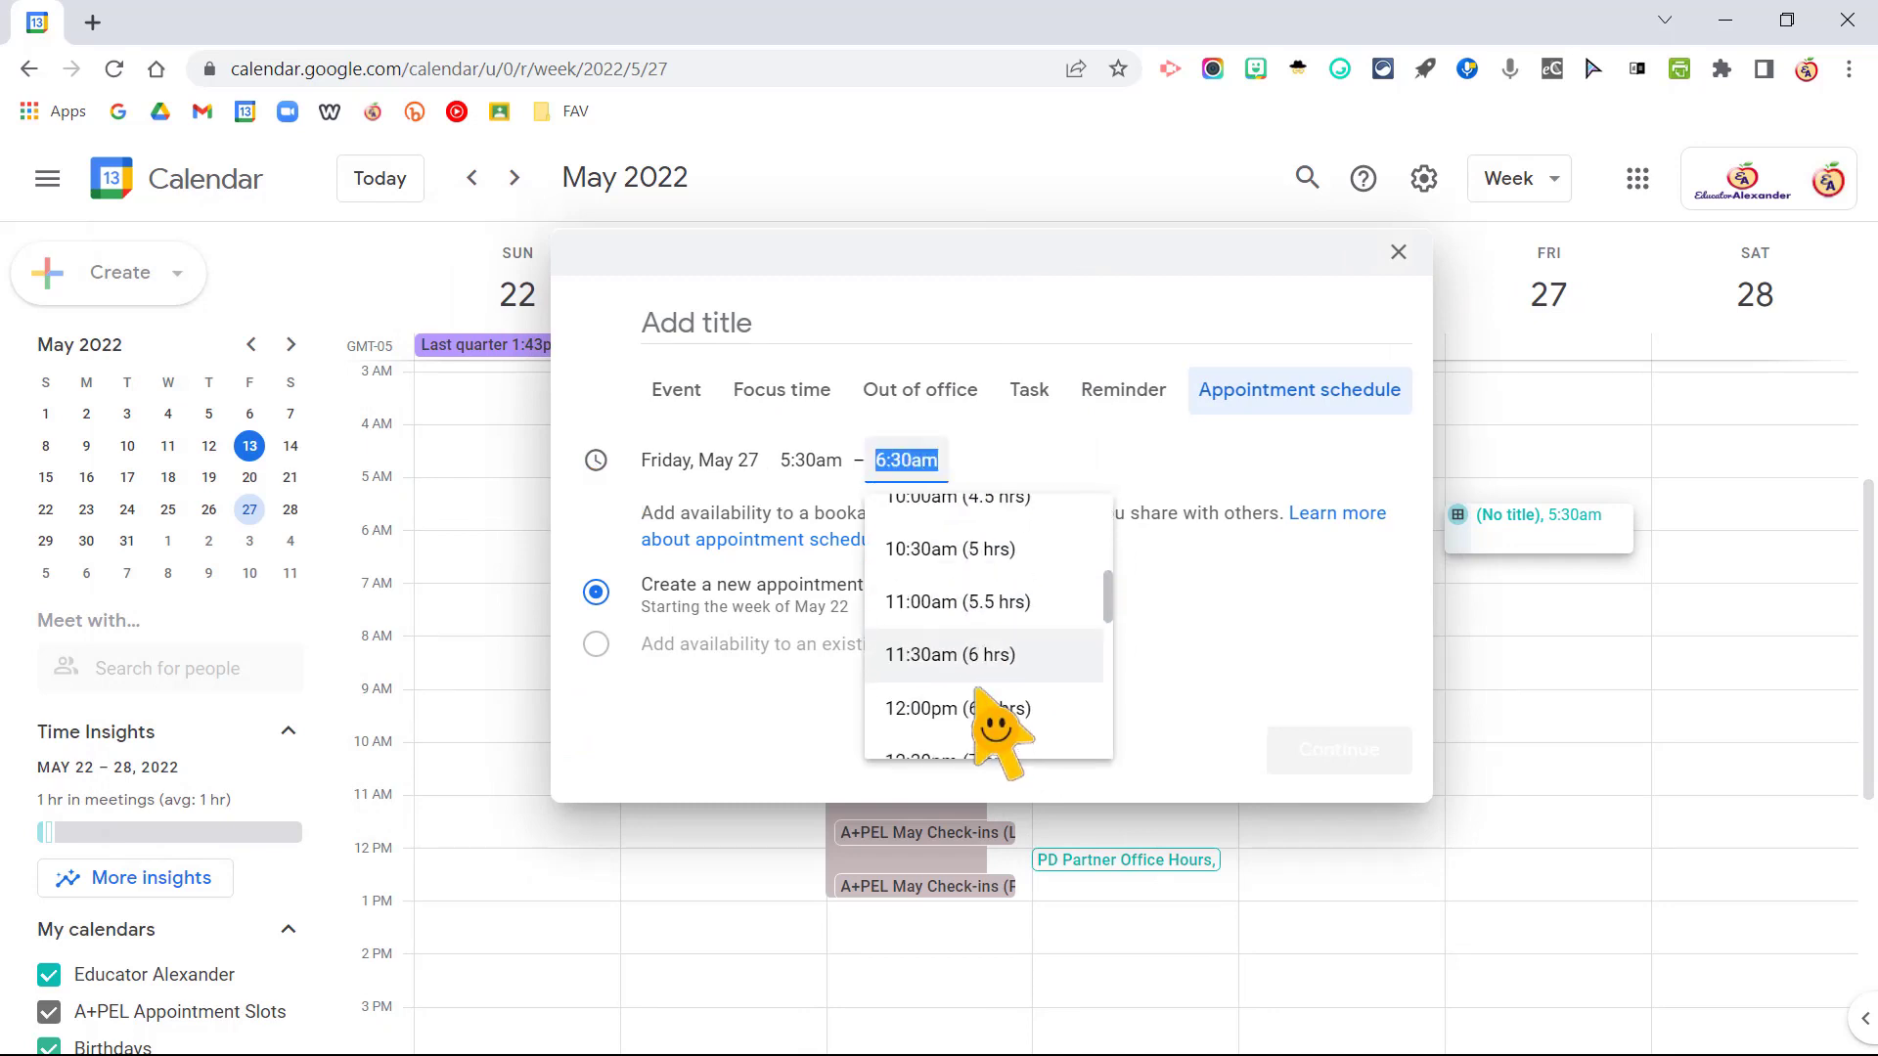
pyautogui.click(966, 622)
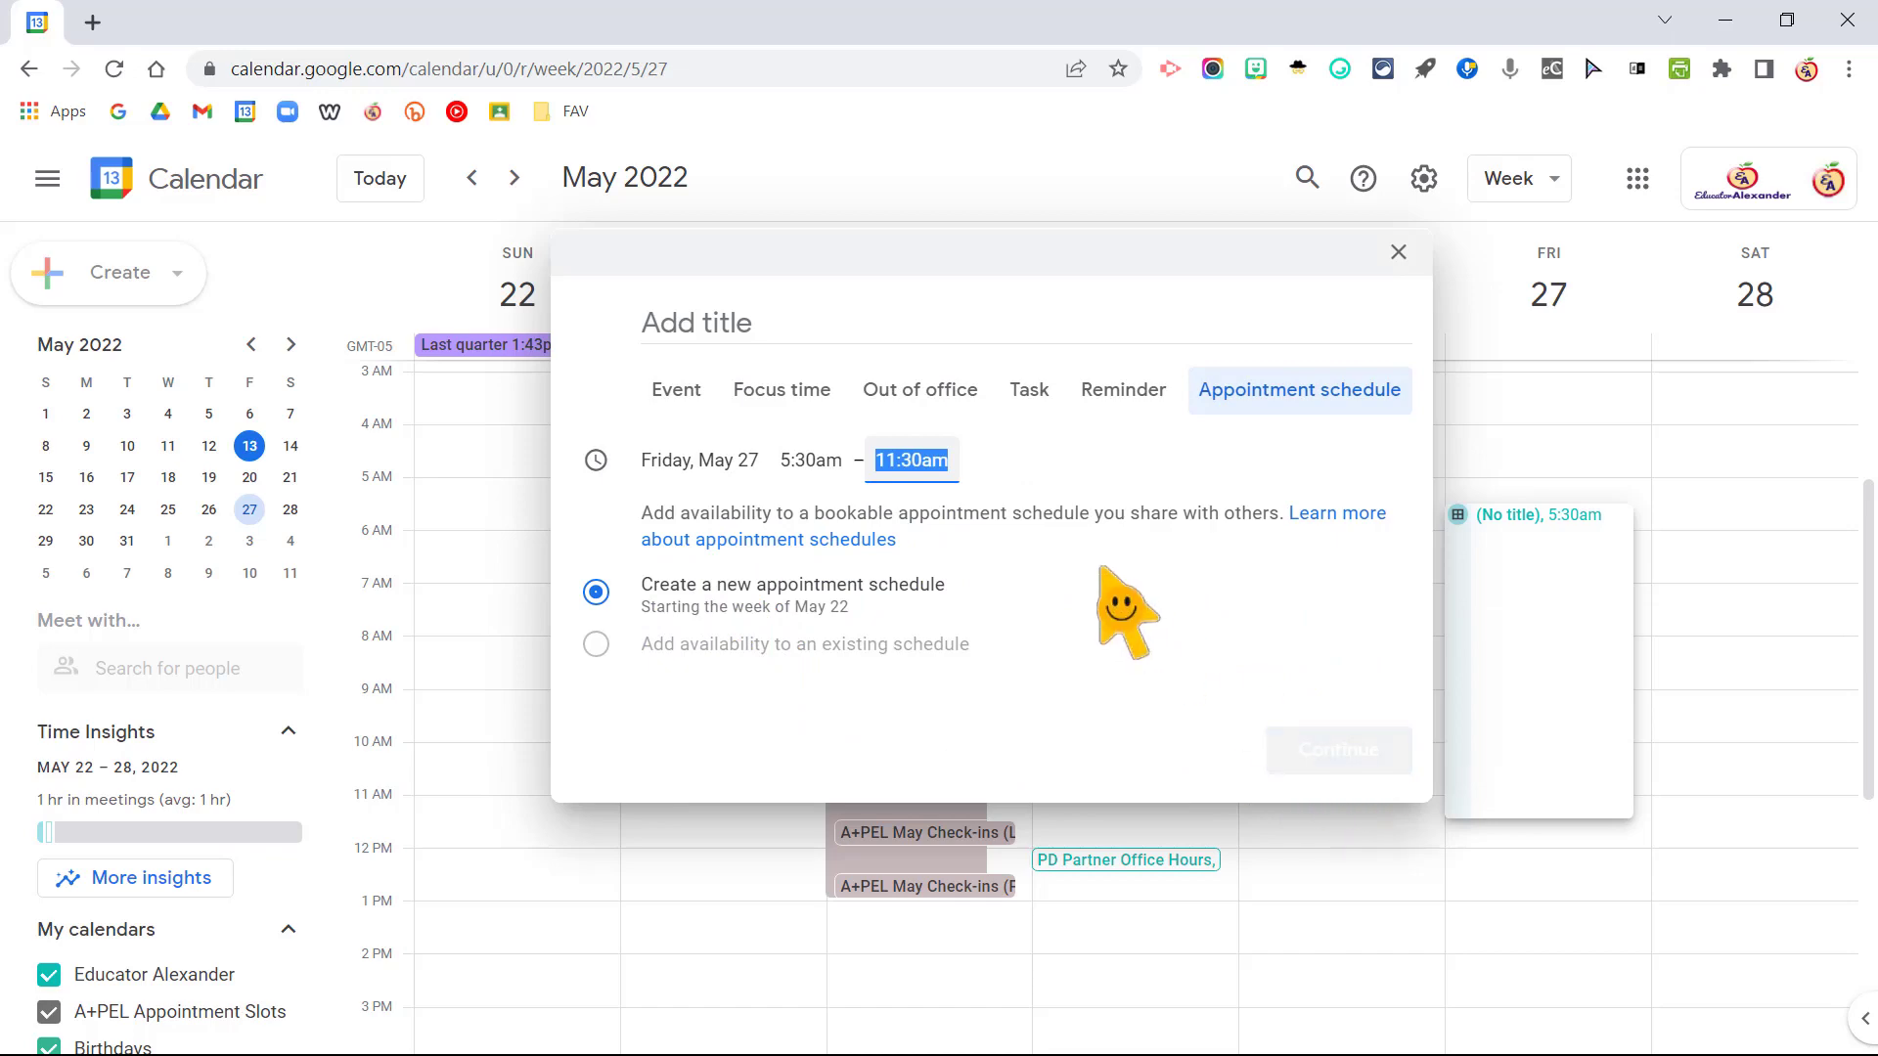
pyautogui.click(1322, 749)
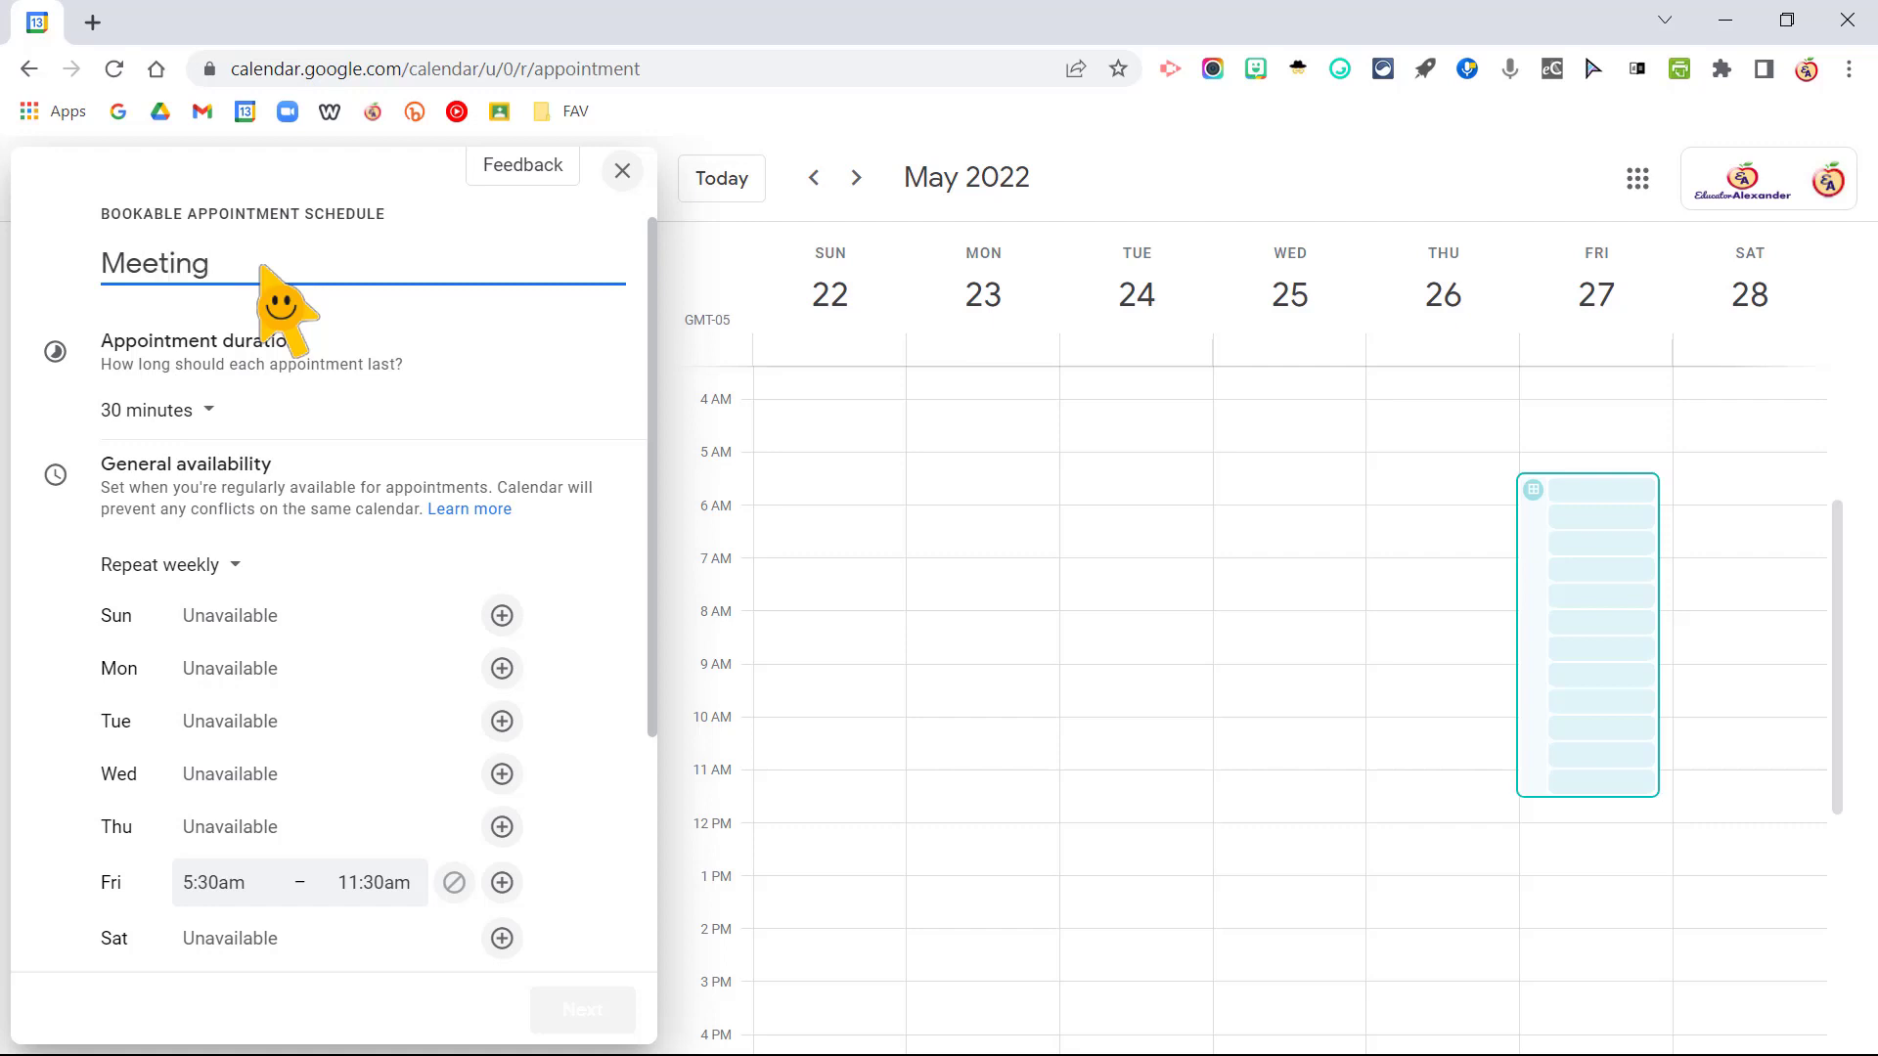
# Examine the appointment duration choices, including the custom duration, and keep 30 minutes
pyautogui.click(137, 410)
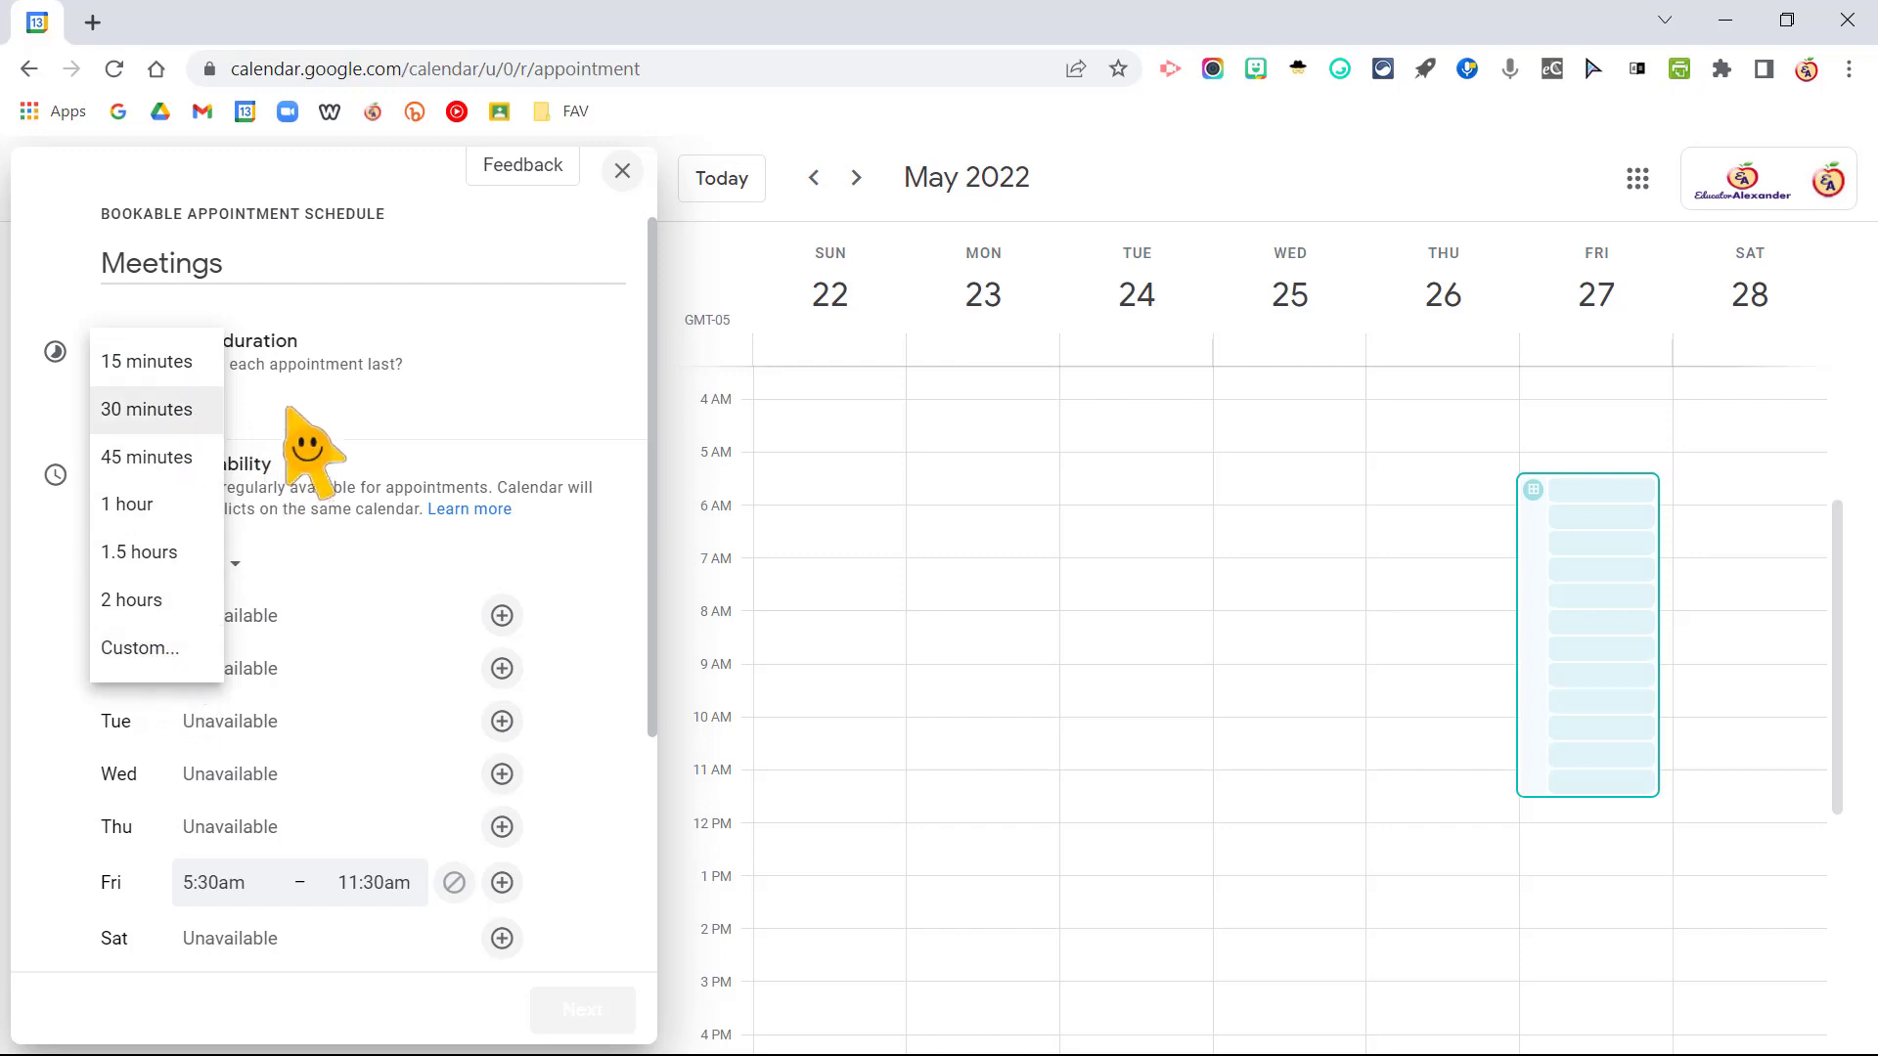
pyautogui.click(147, 409)
pyautogui.click(151, 411)
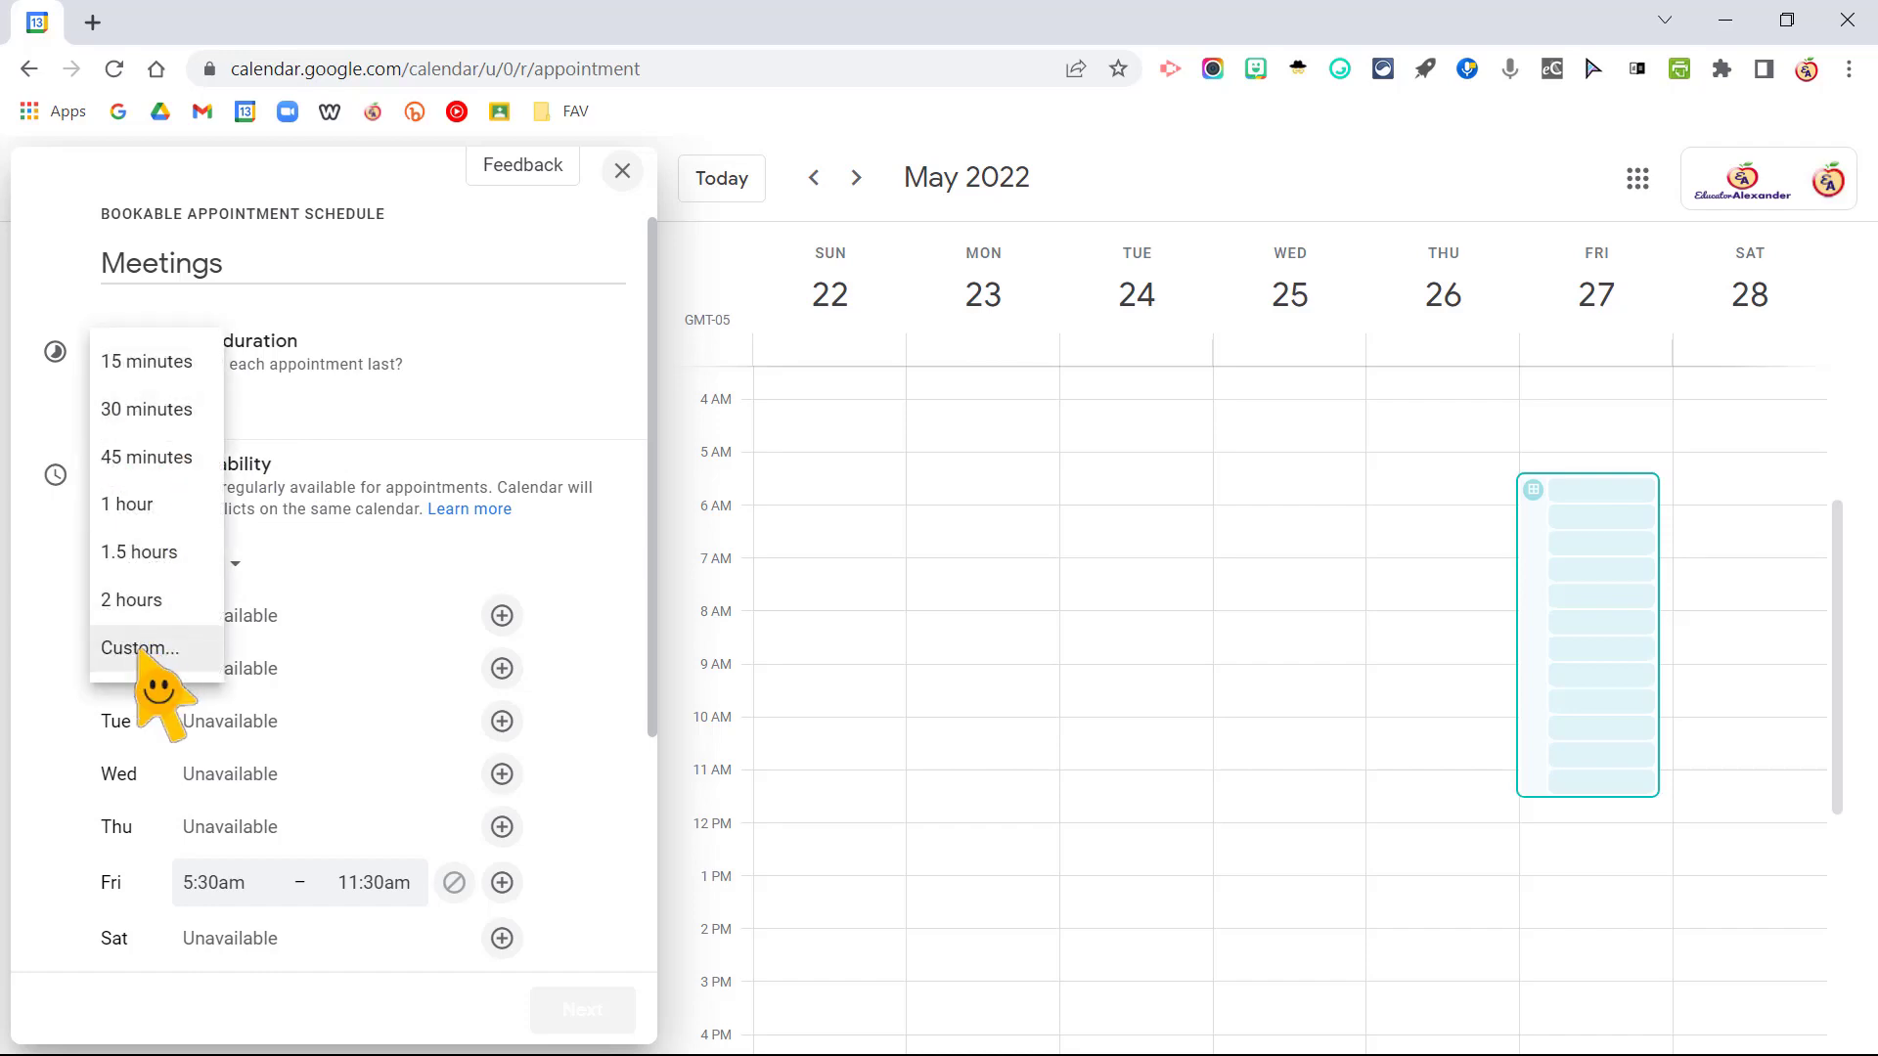
pyautogui.click(145, 648)
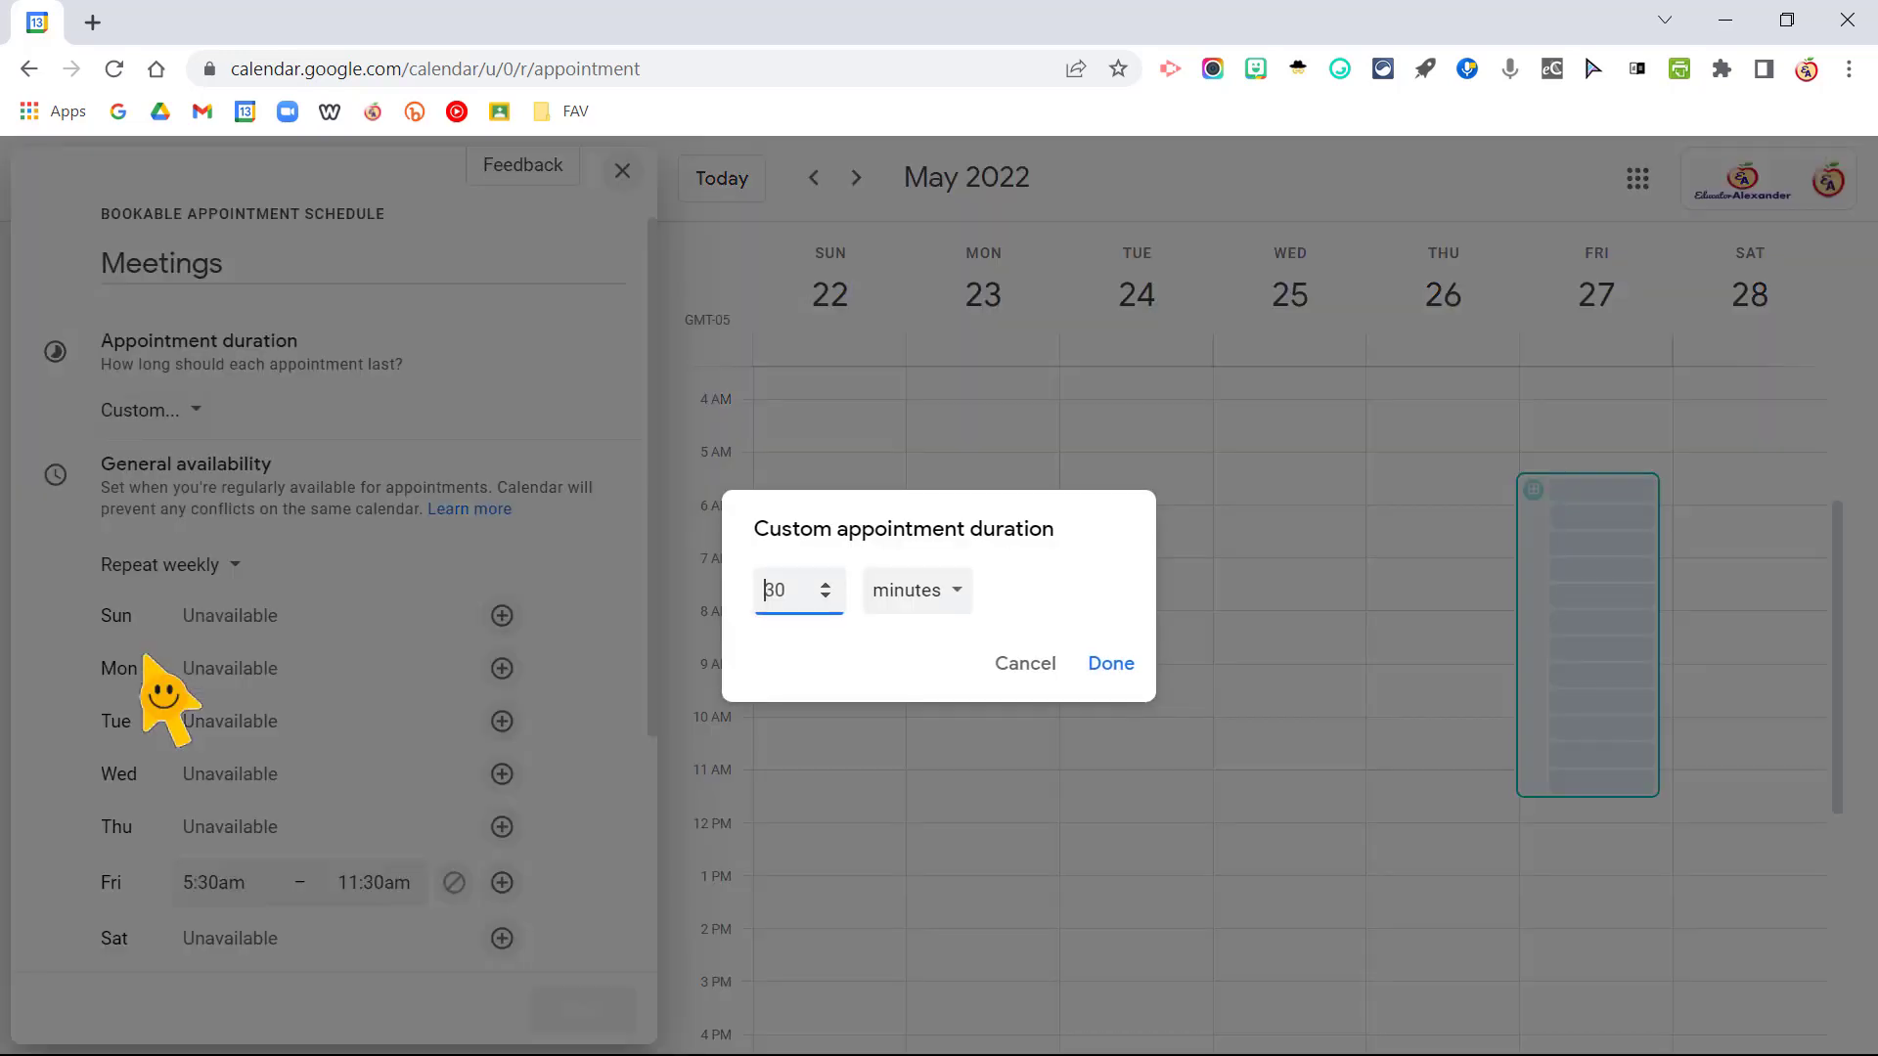
pyautogui.click(1025, 663)
pyautogui.click(156, 412)
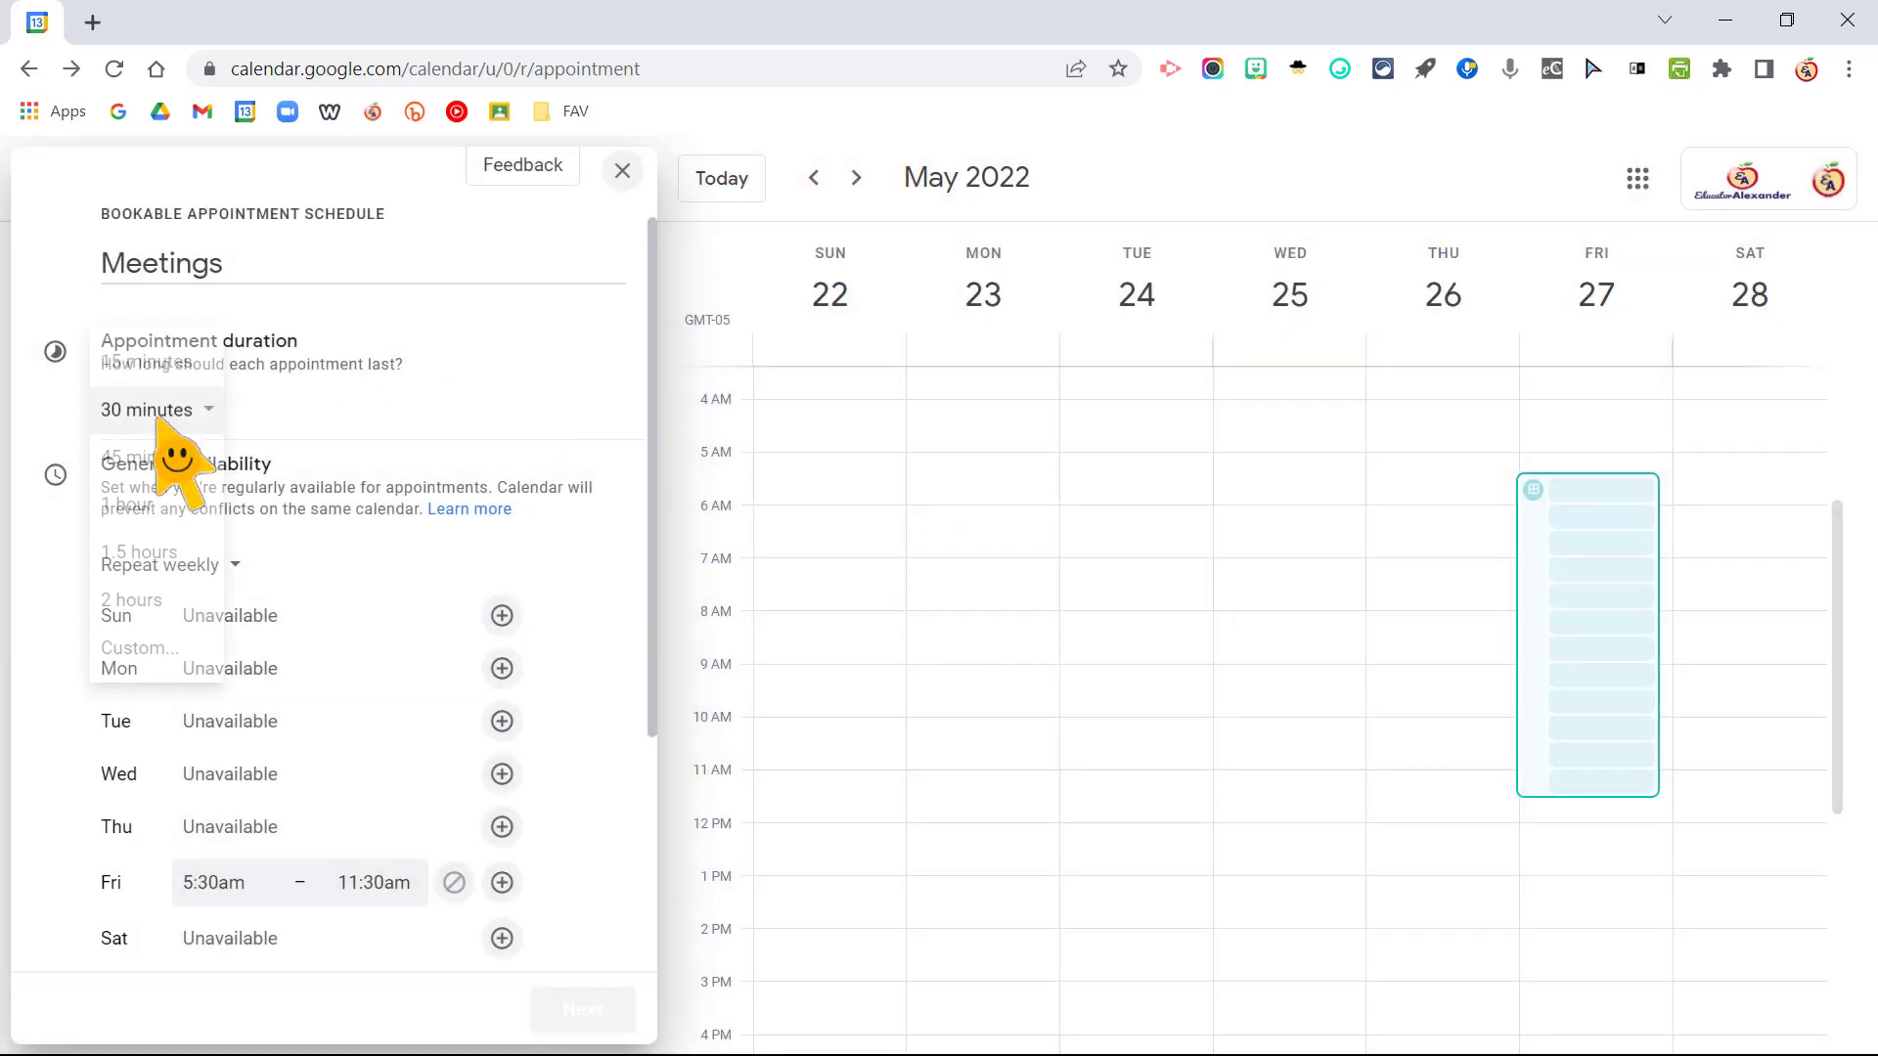
pyautogui.click(195, 411)
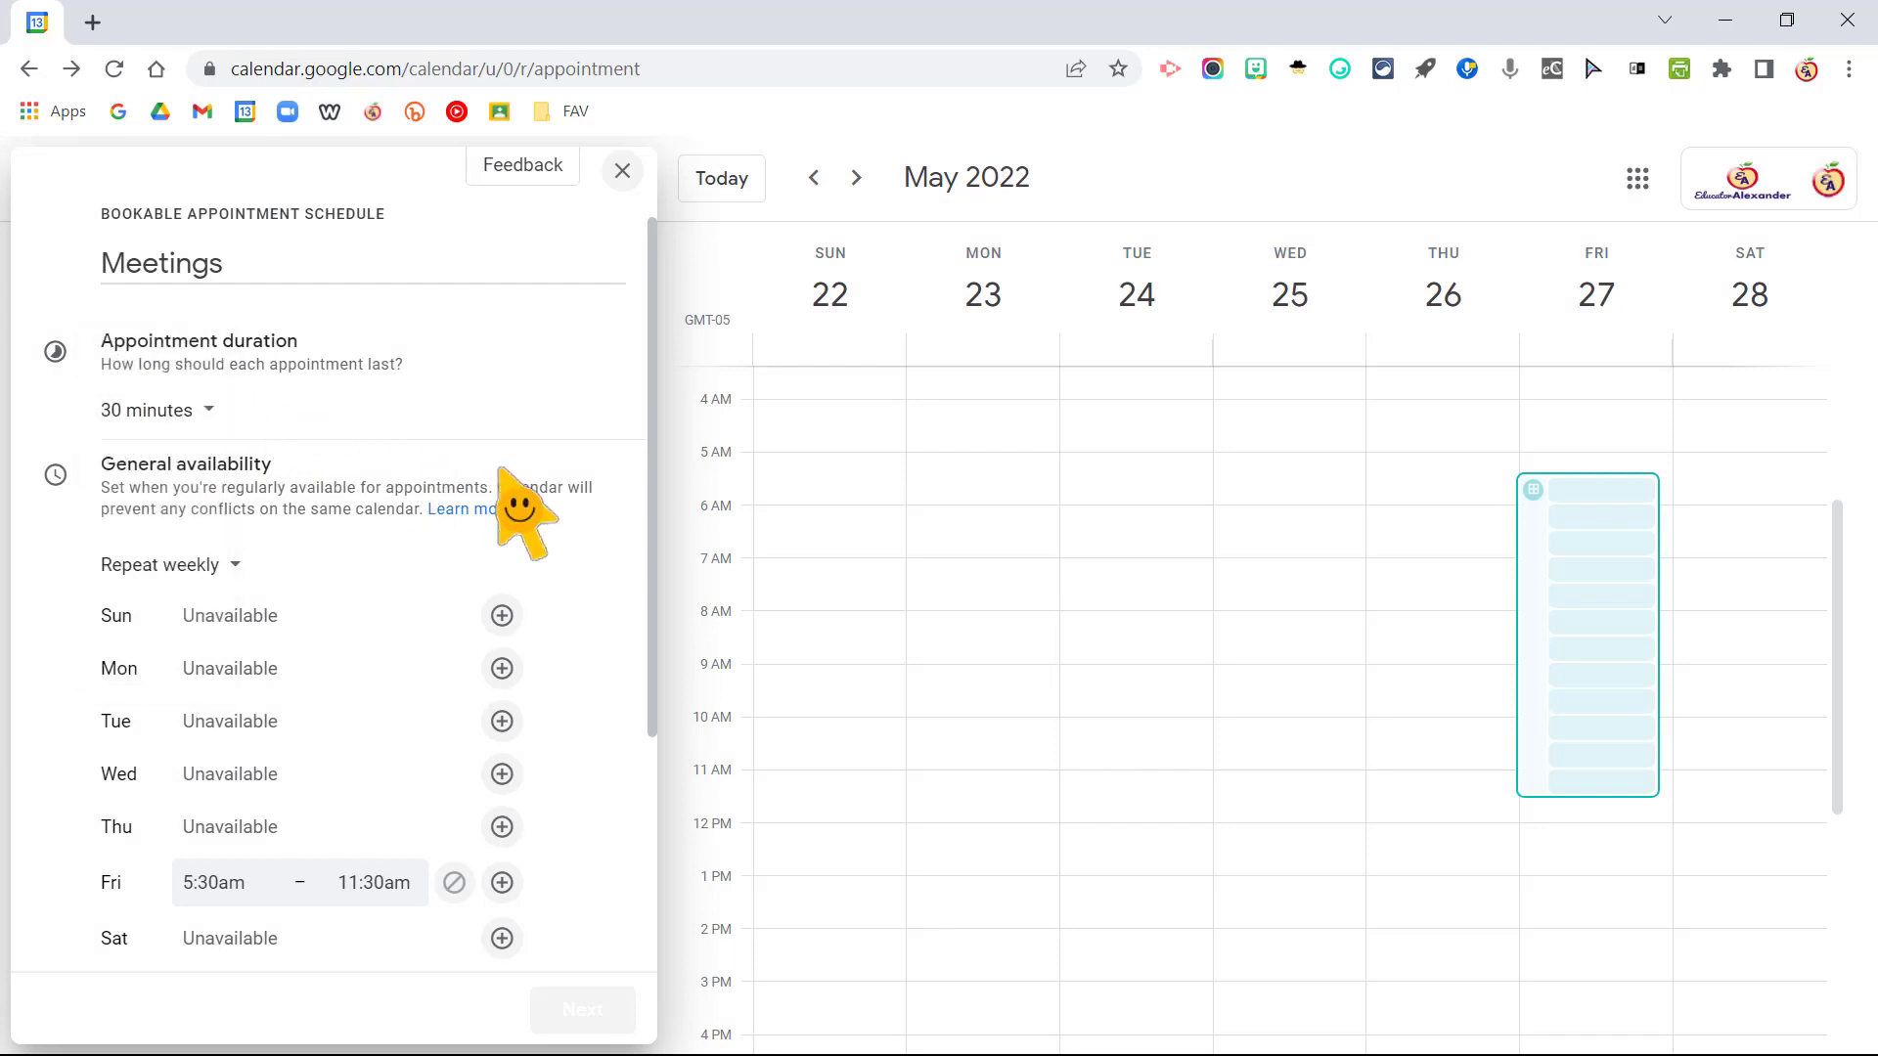
# Add Wednesday from 9:00am to 5:00pm to the weekly general availability
pyautogui.scroll(-2, 512, 495)
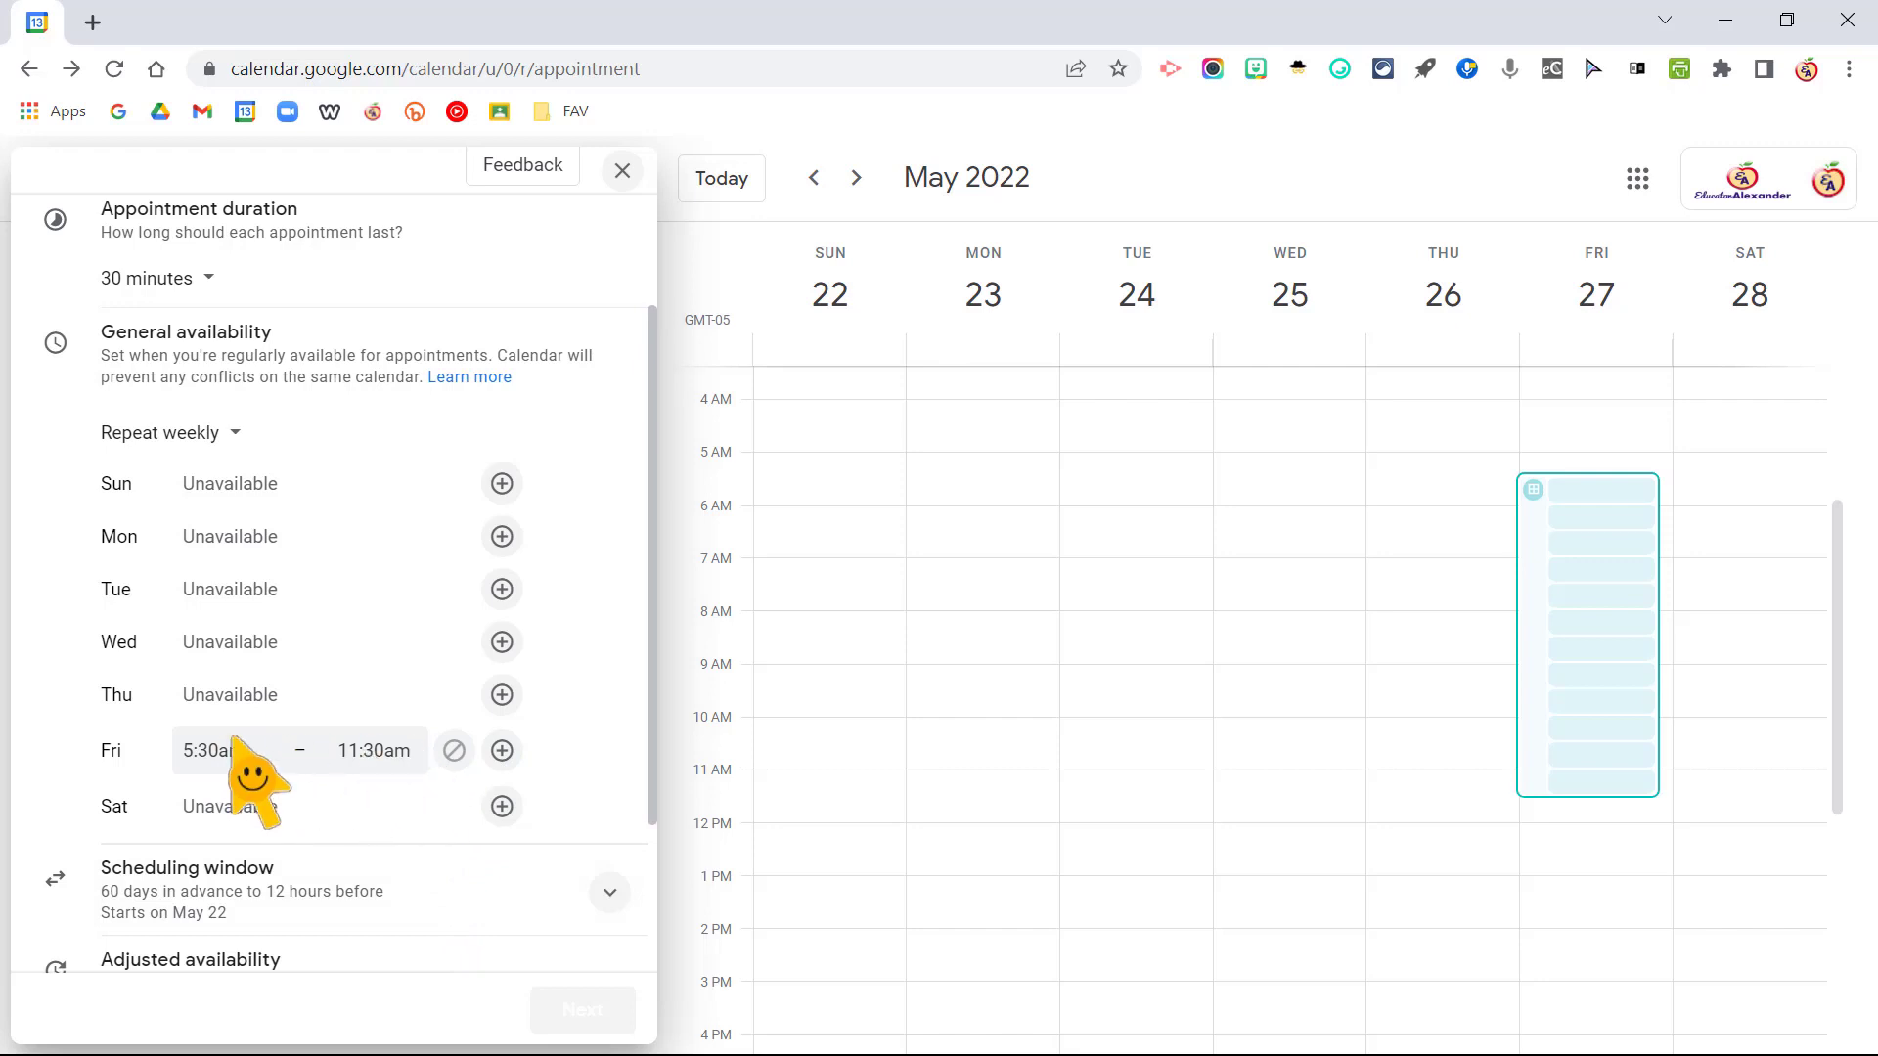
pyautogui.click(502, 642)
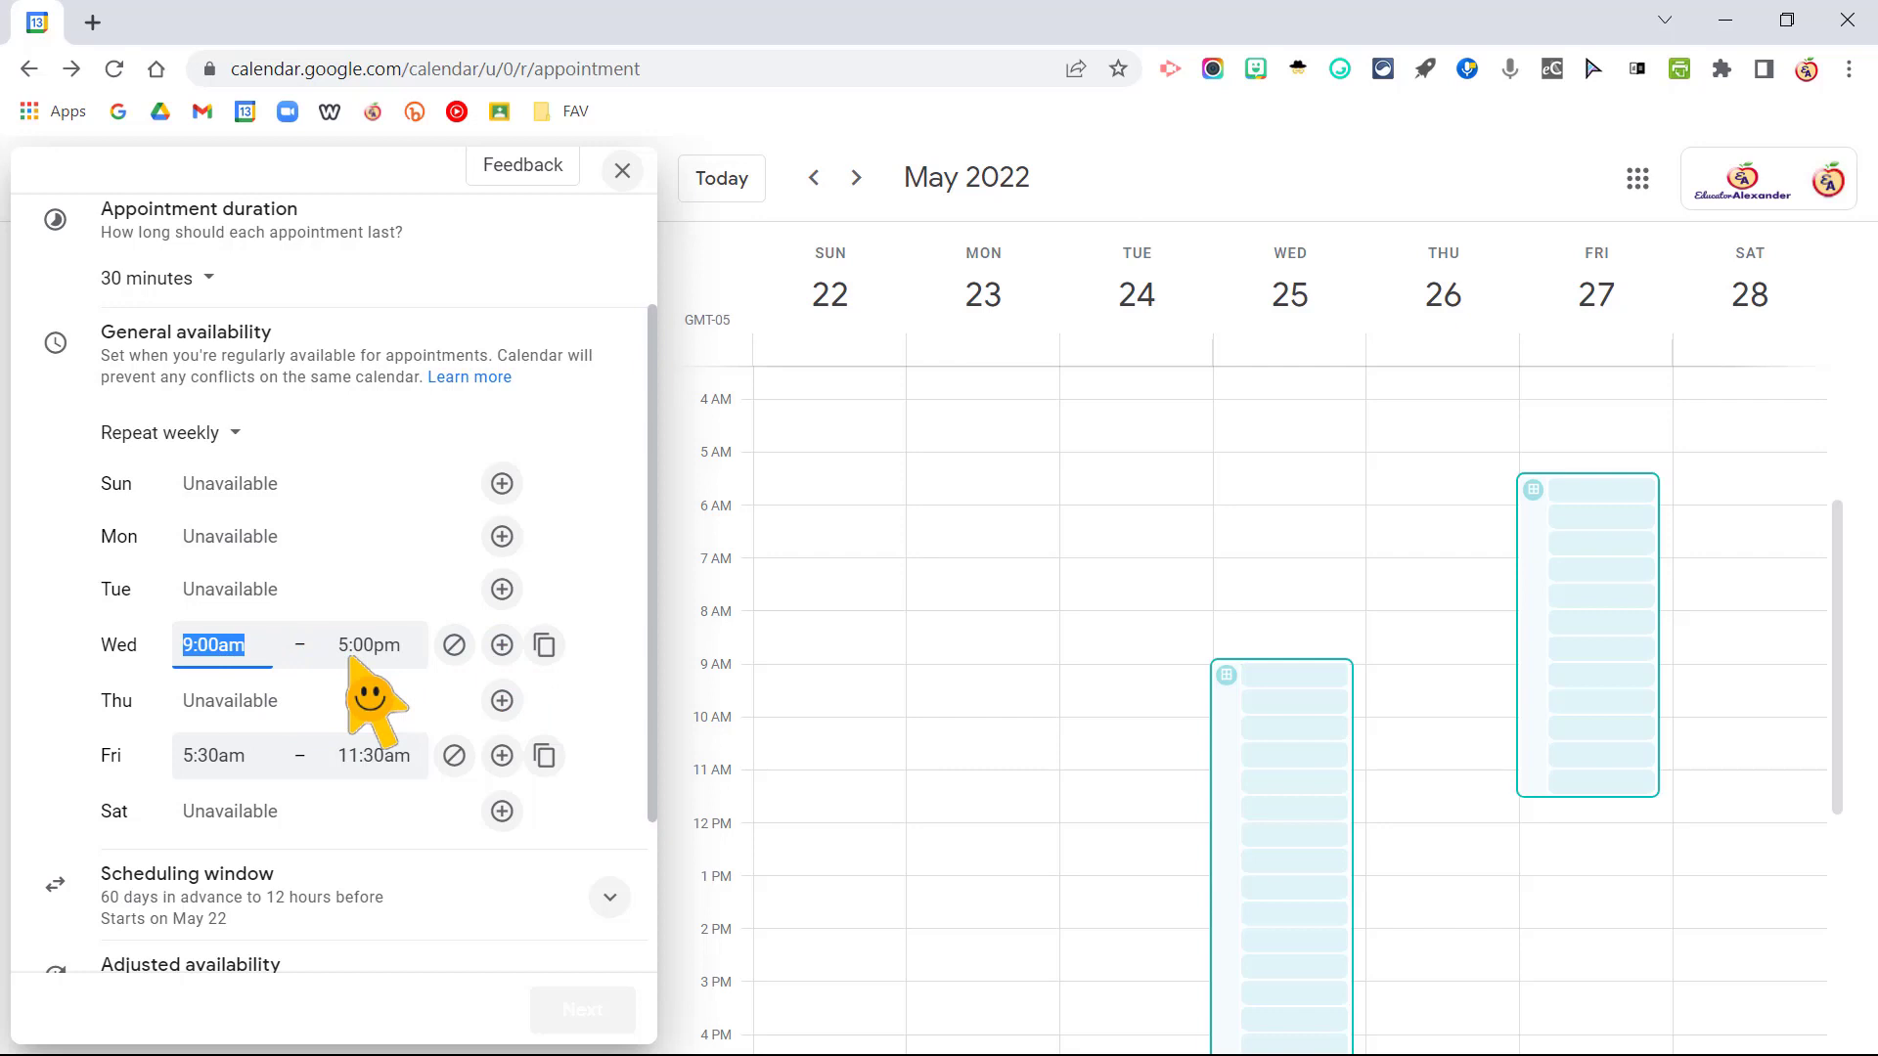
# Try the non-repeating availability option and return the schedule to weekly repetition
pyautogui.click(210, 432)
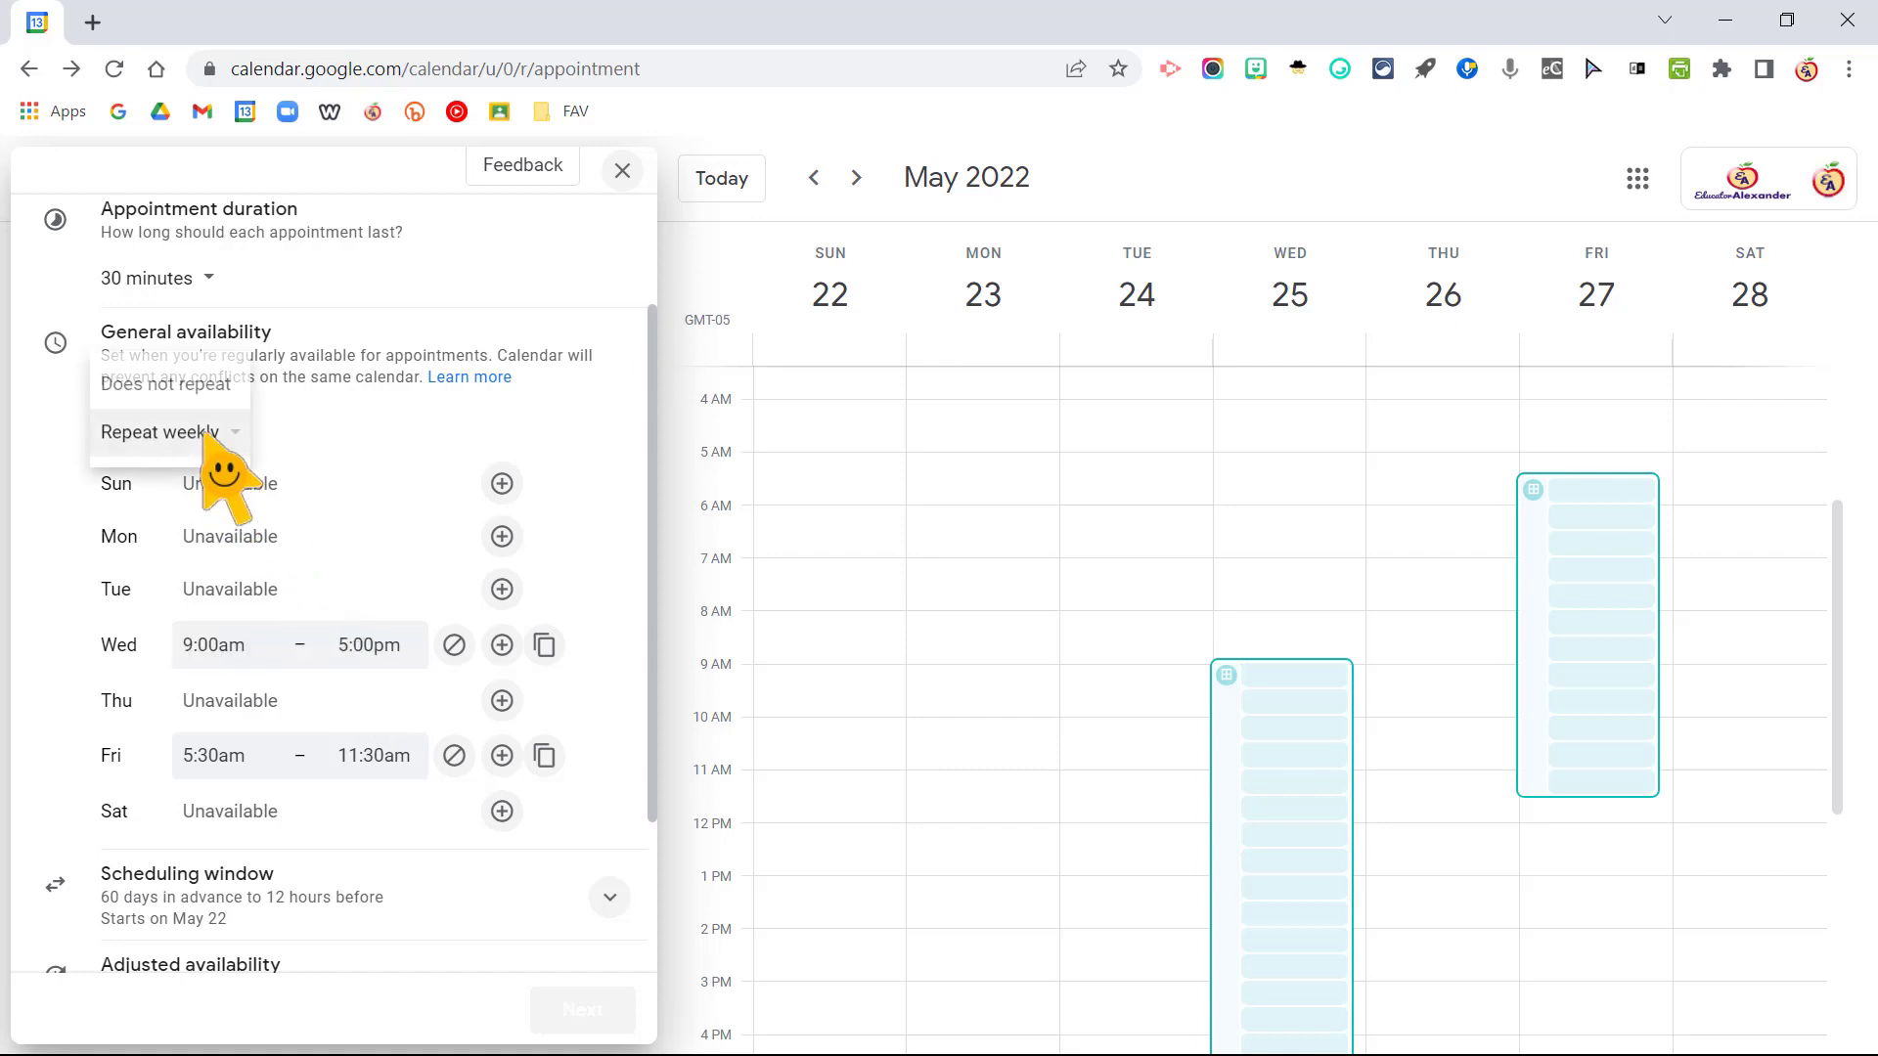
pyautogui.click(156, 390)
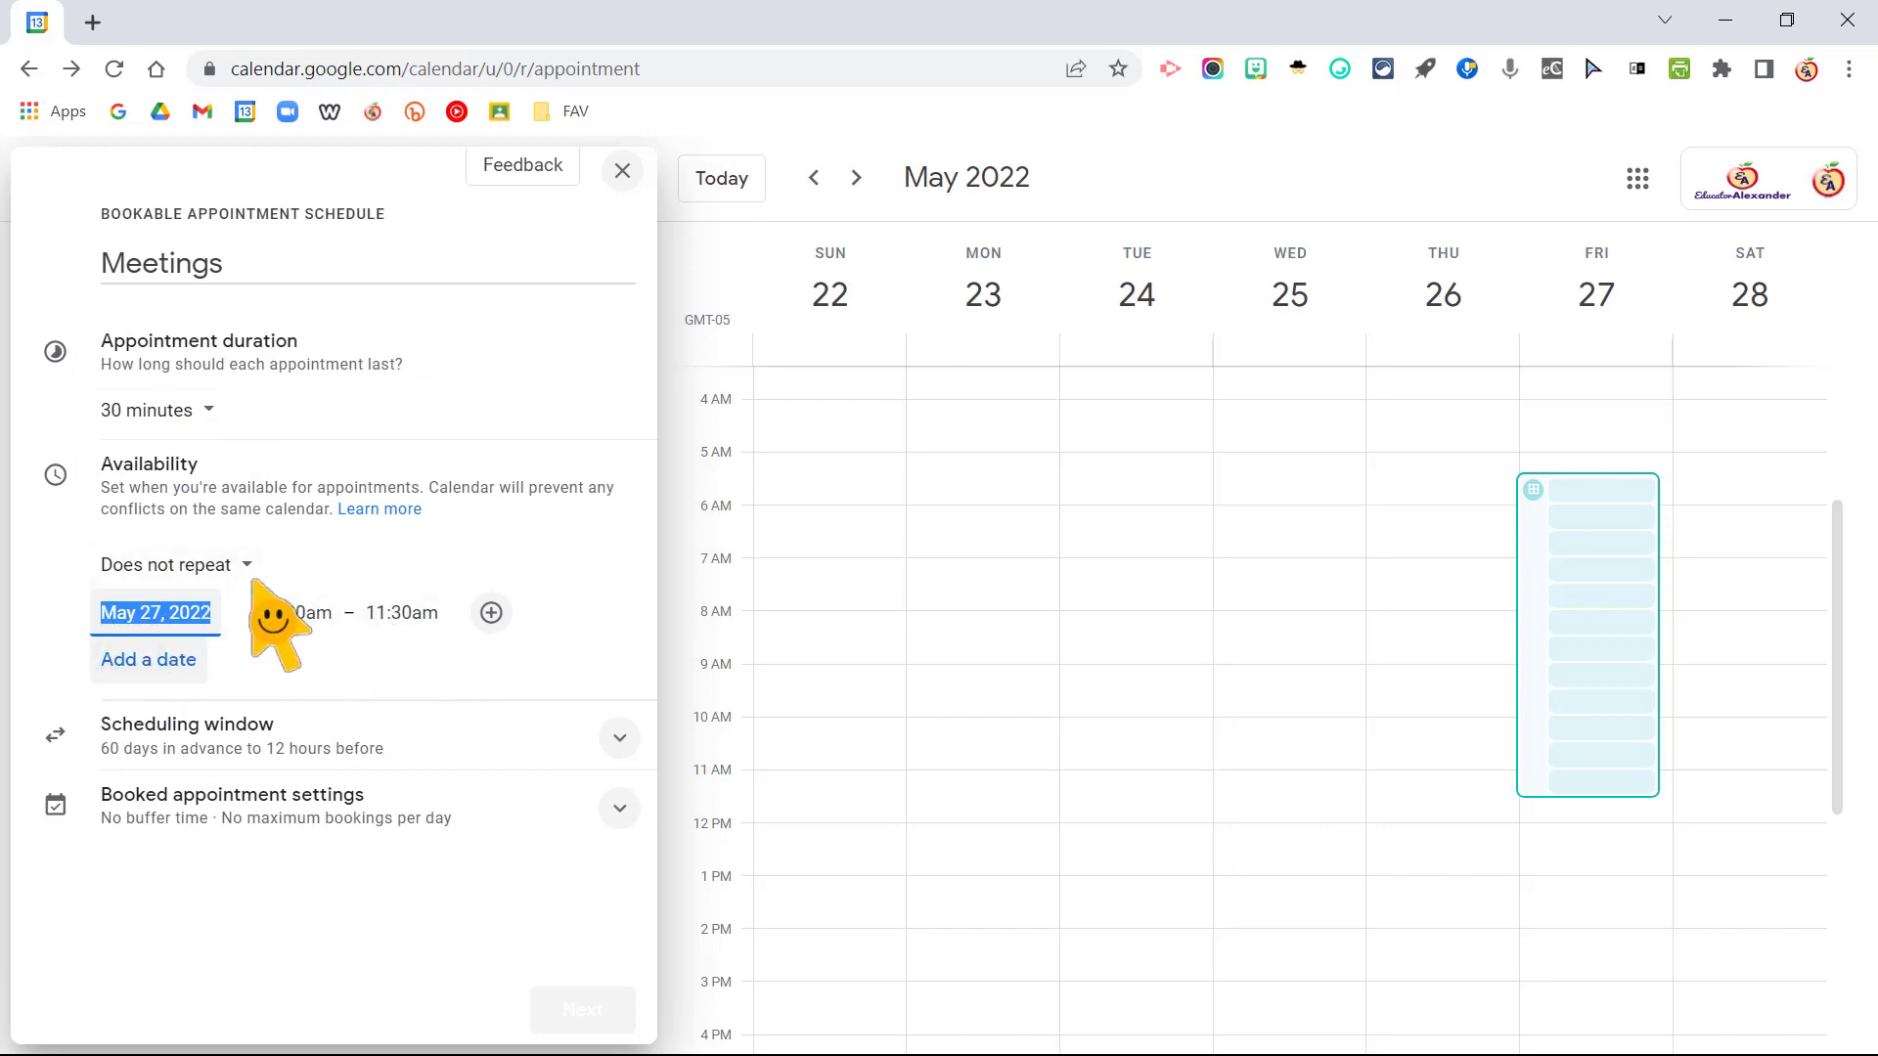
pyautogui.click(186, 567)
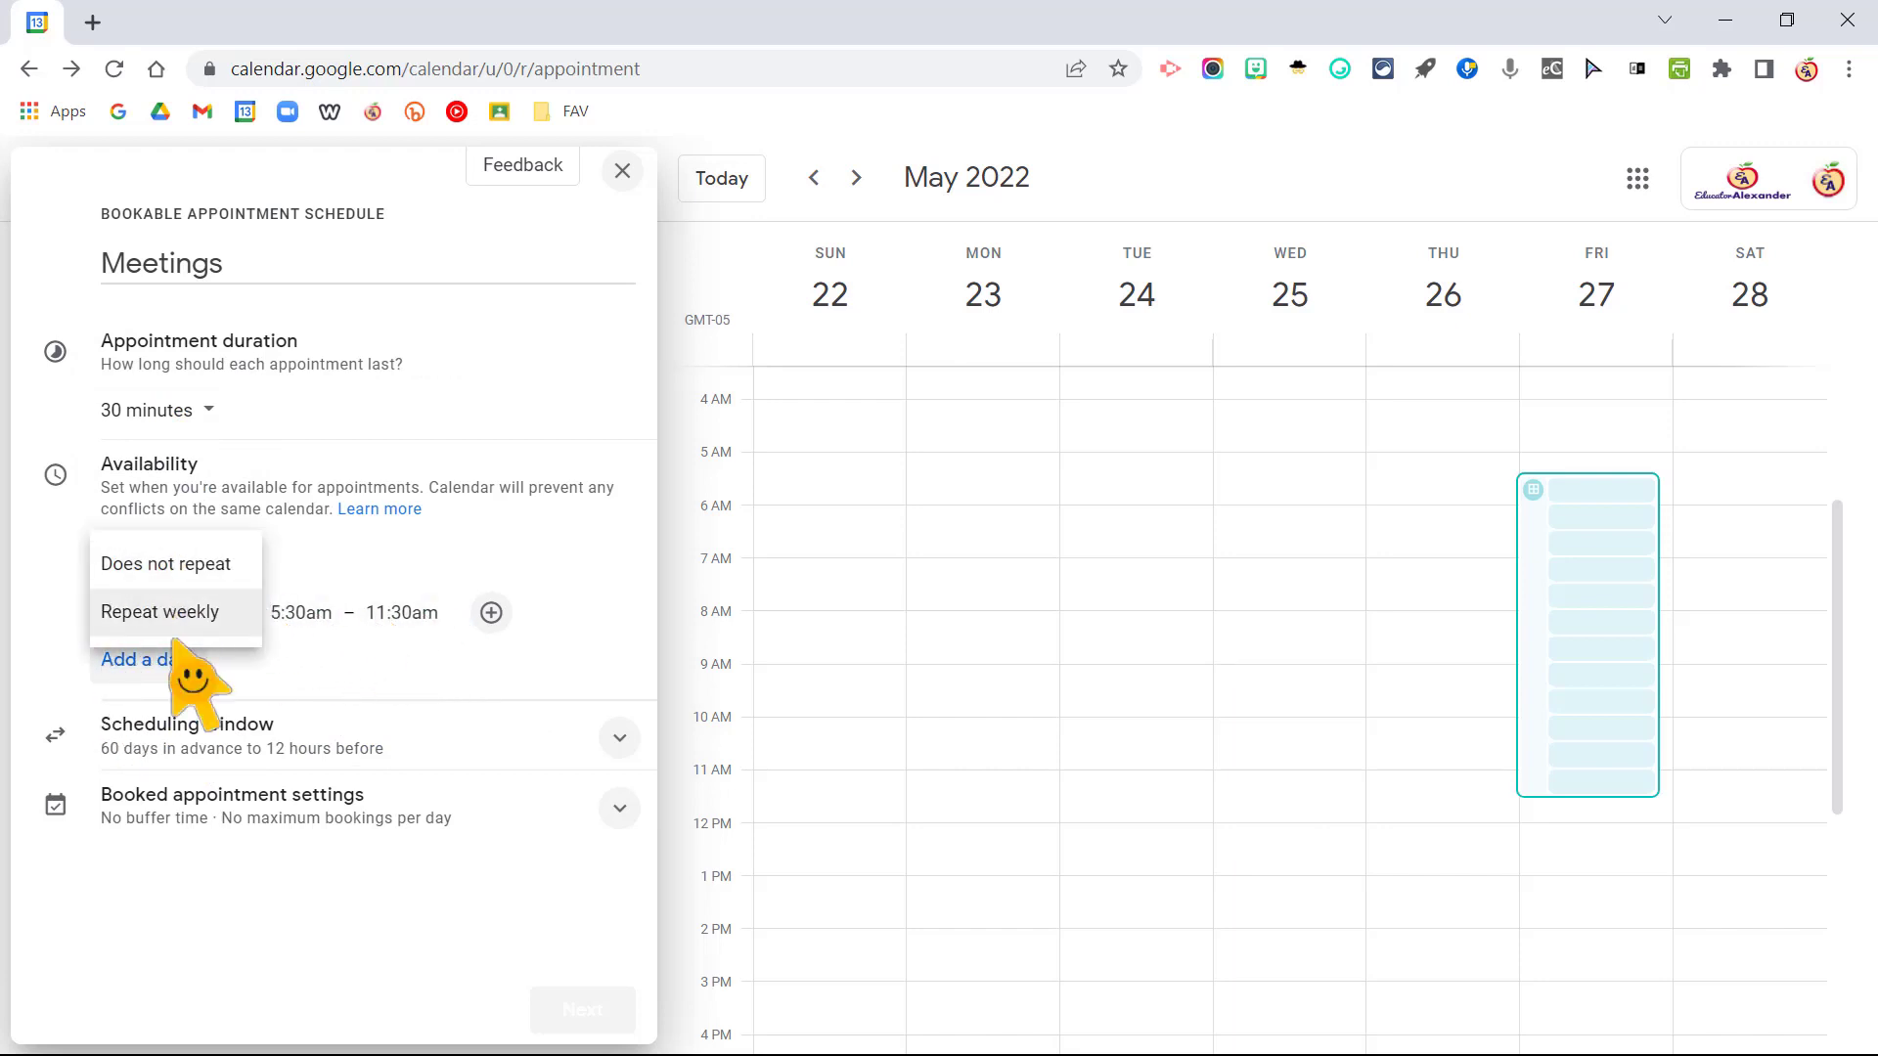
pyautogui.click(251, 593)
# Set the availability to not repeat and examine the maximum and minimum booking limits of the scheduling window
pyautogui.scroll(-3, 397, 689)
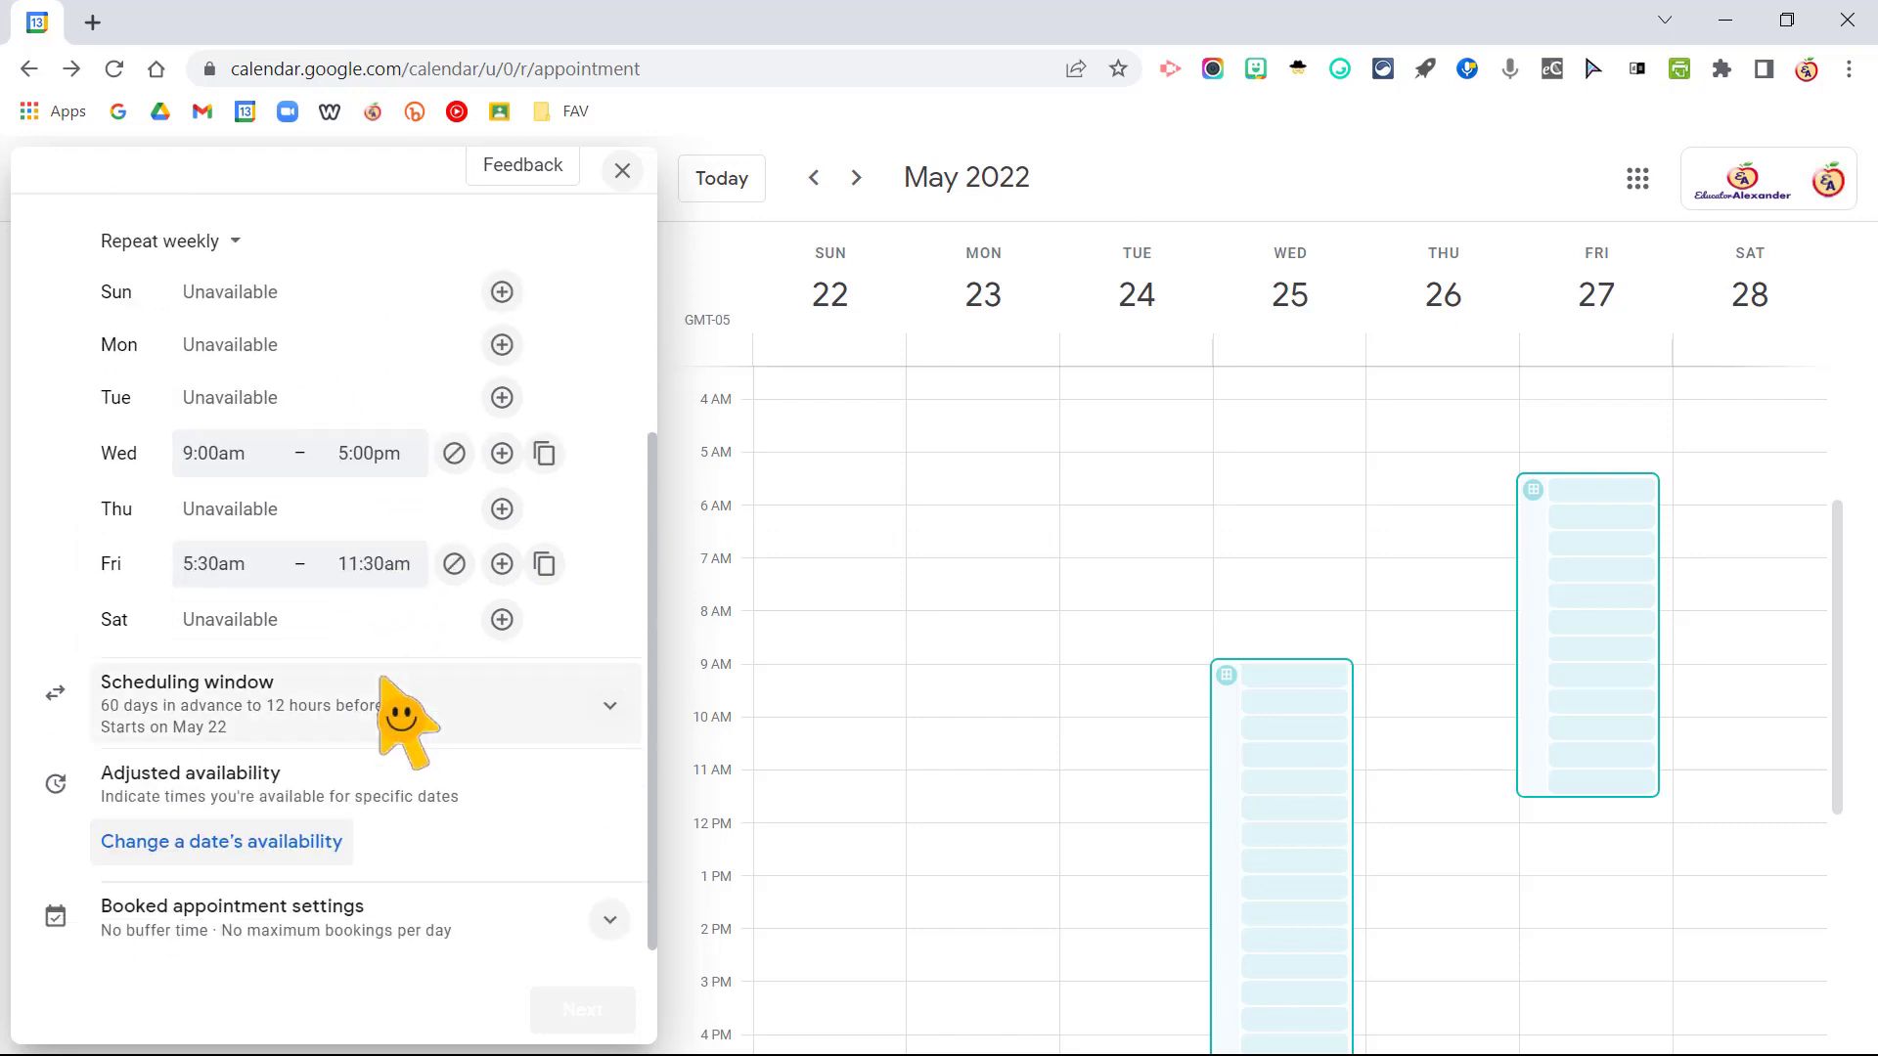
pyautogui.scroll(3, 381, 677)
pyautogui.click(176, 560)
pyautogui.click(167, 516)
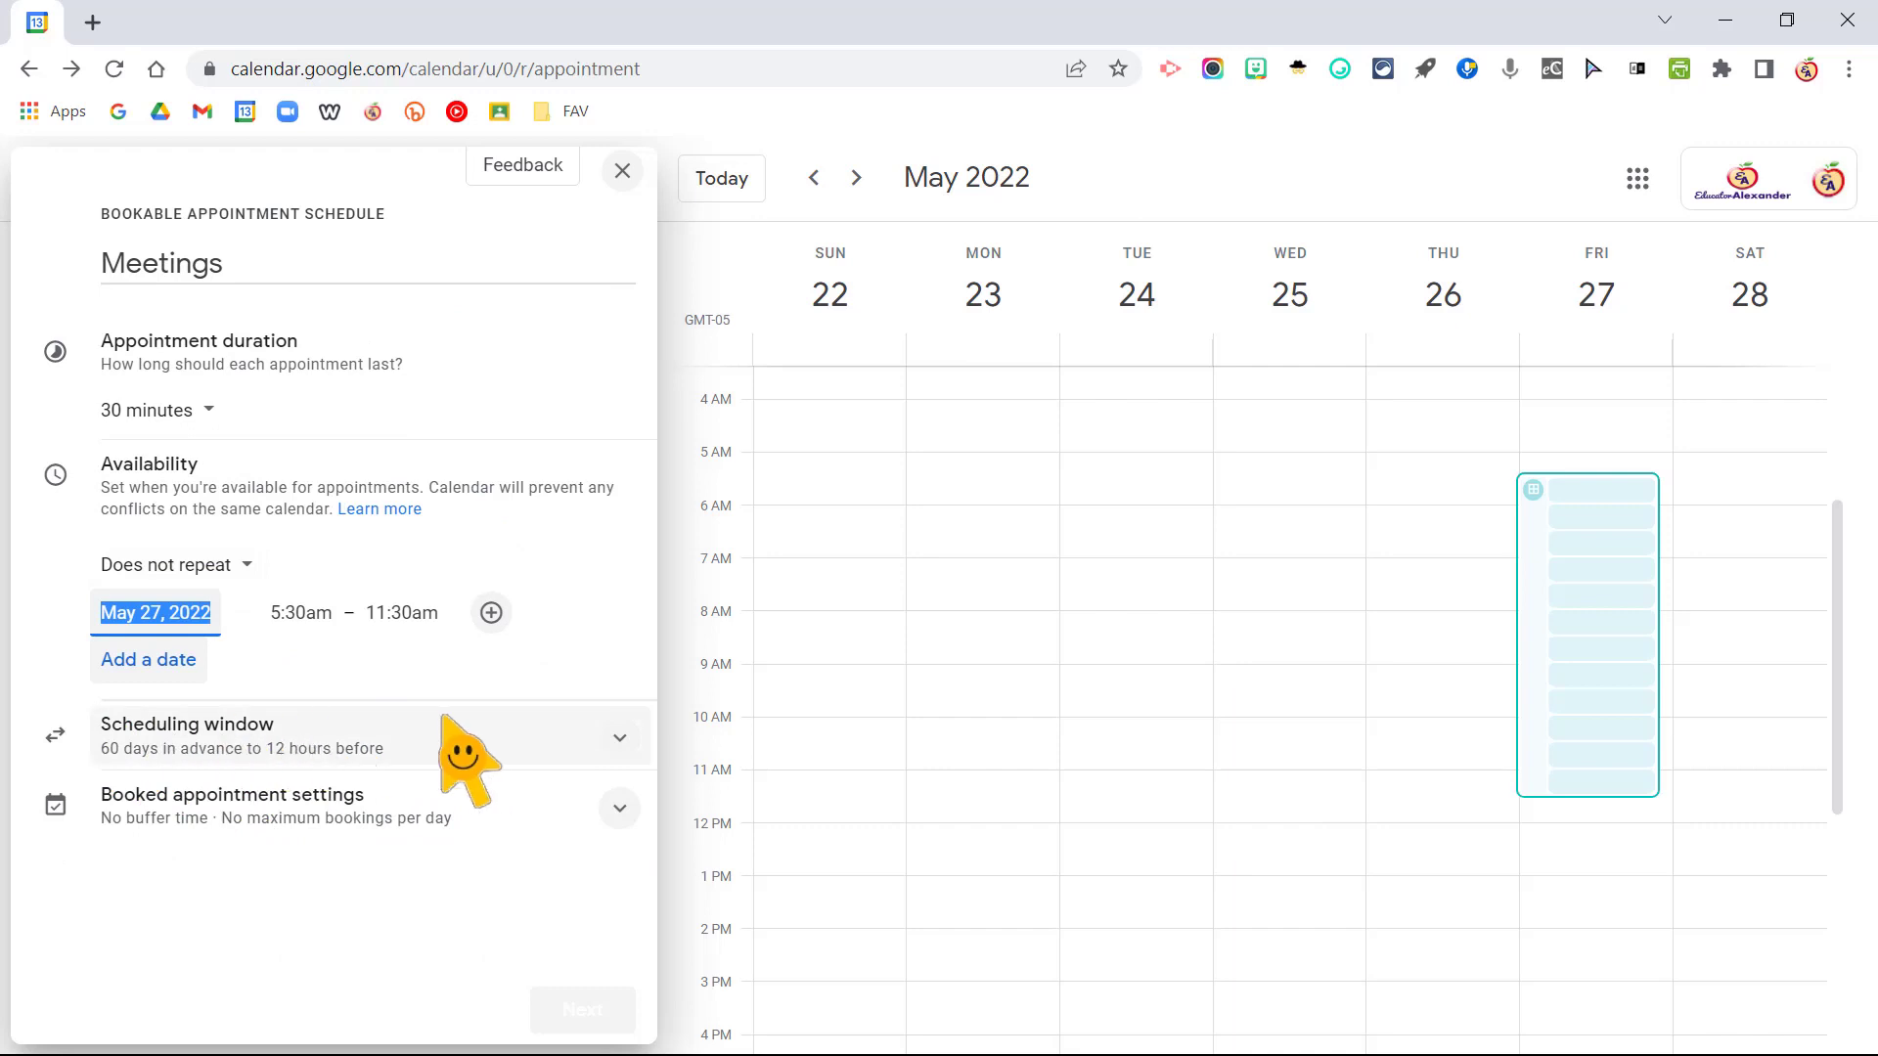
pyautogui.click(620, 739)
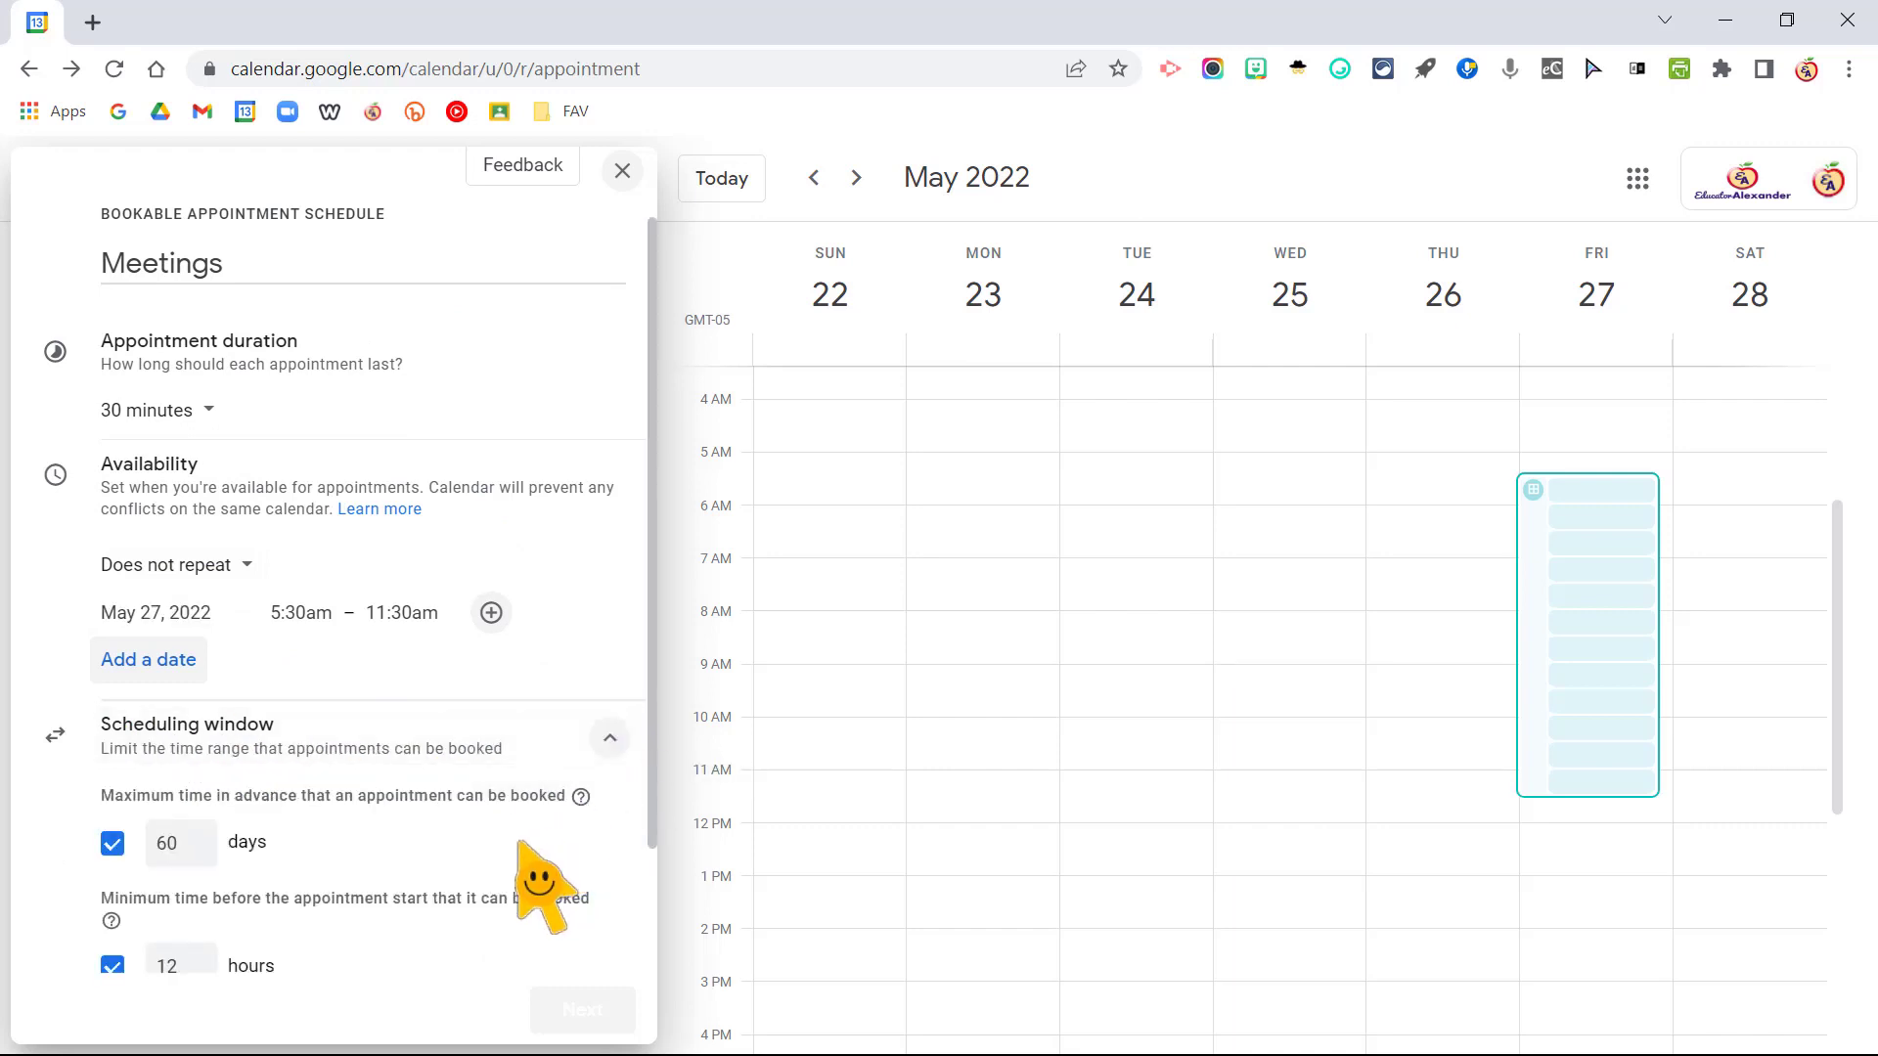
pyautogui.scroll(-2, 545, 893)
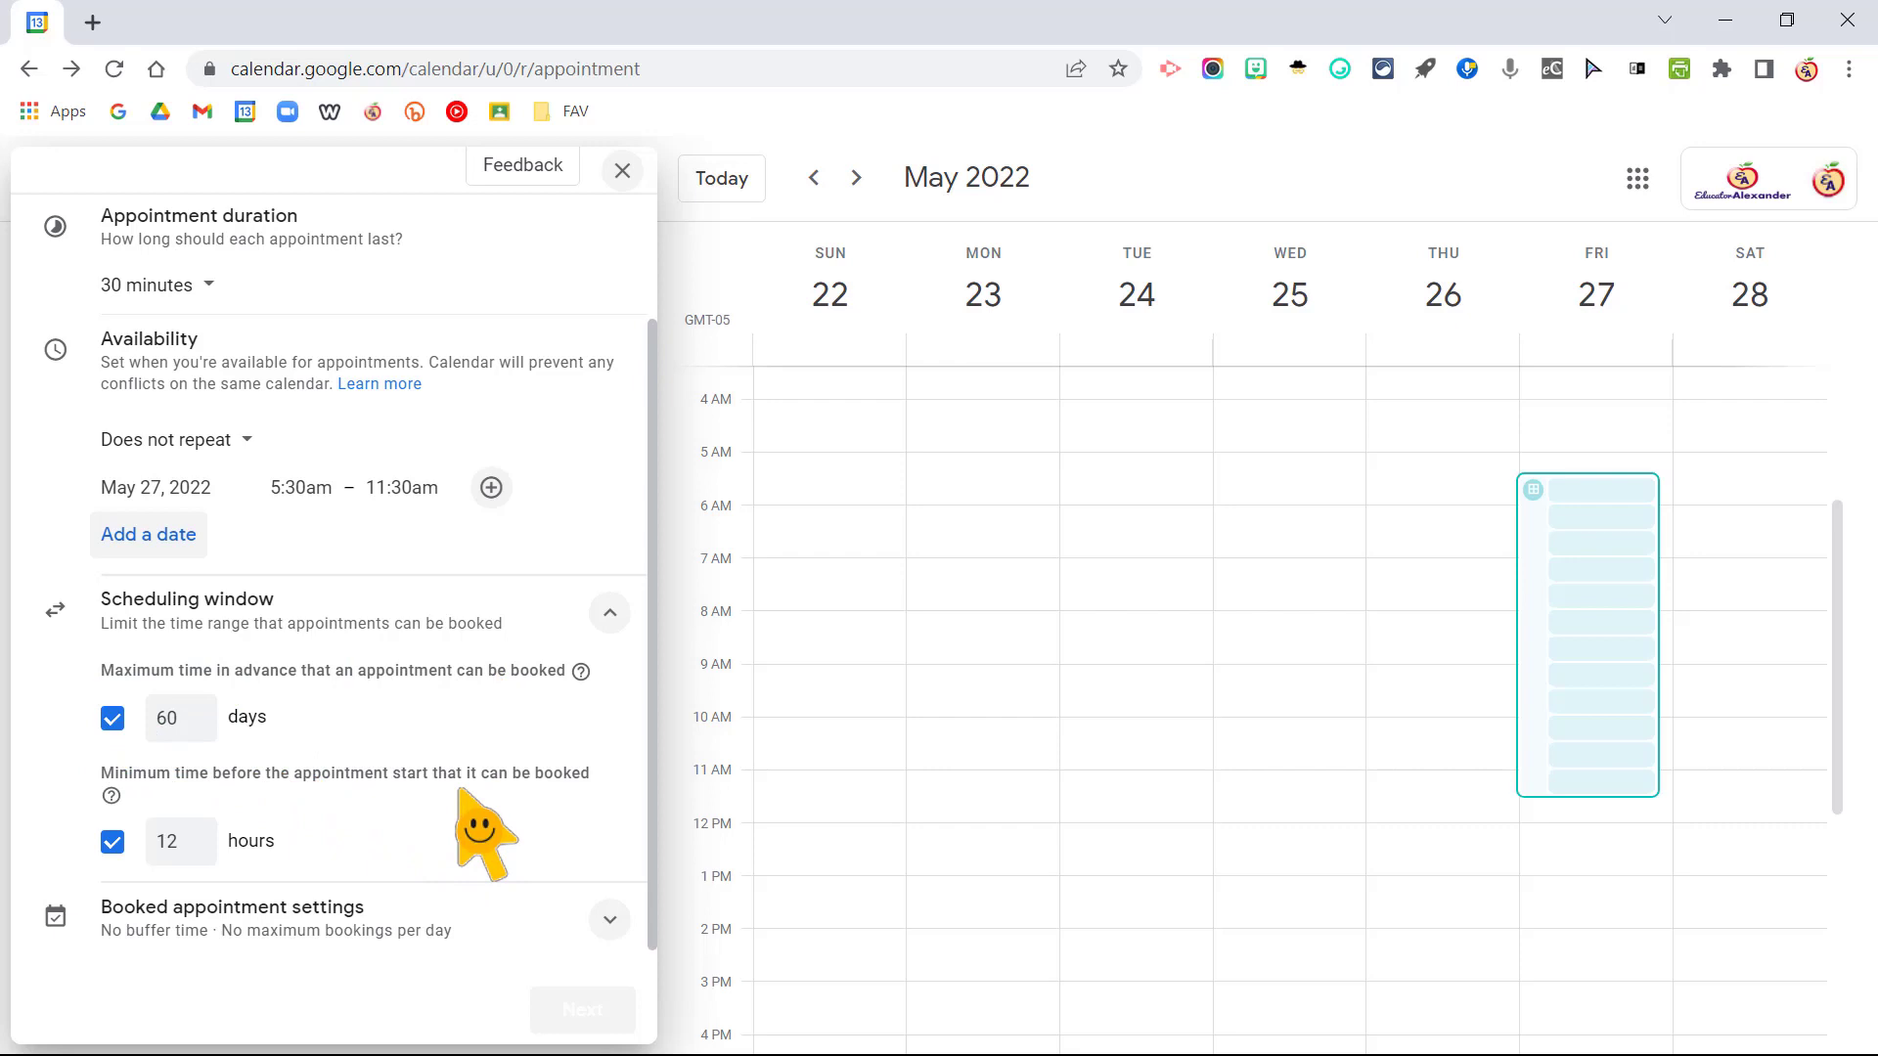
pyautogui.scroll(2, 484, 833)
pyautogui.scroll(-2, 484, 833)
pyautogui.click(608, 614)
# With the availability repeating weekly, set the scheduling window to Available now and dismiss the start and end dates option
pyautogui.click(182, 567)
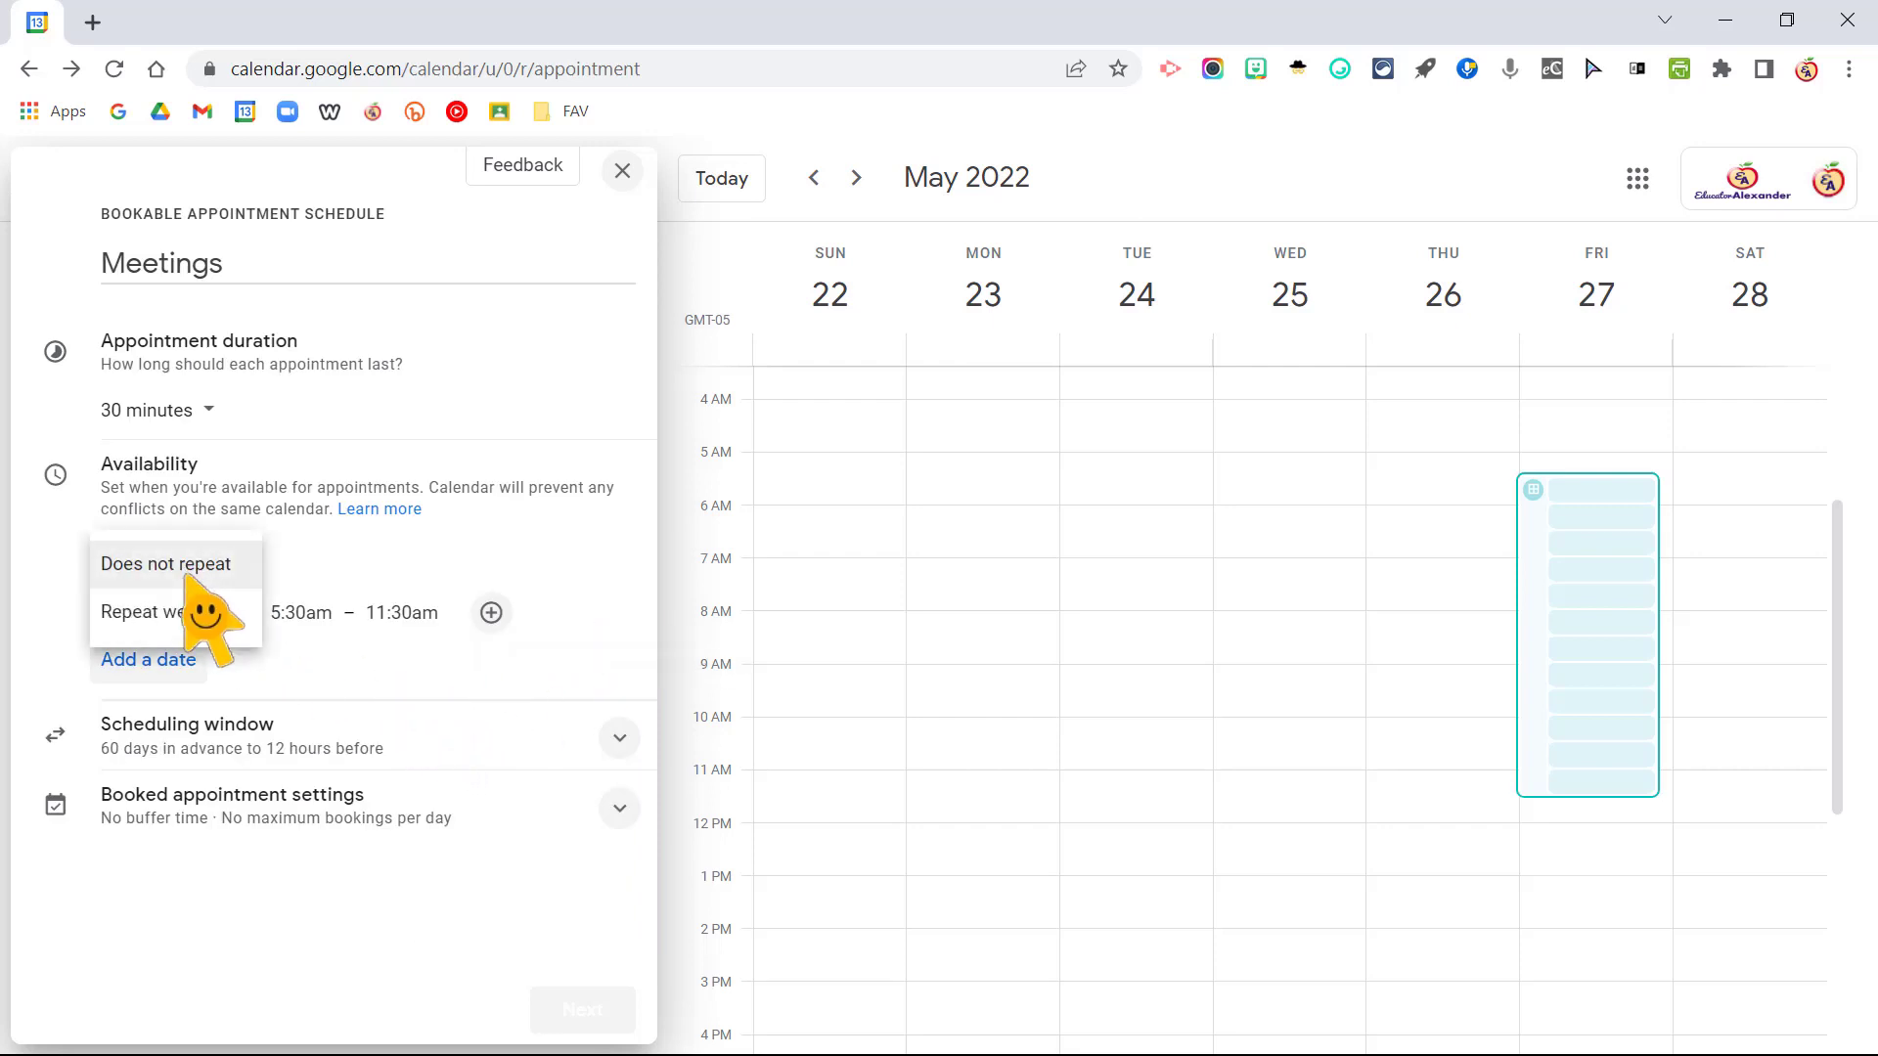
pyautogui.click(195, 614)
pyautogui.scroll(-2, 538, 797)
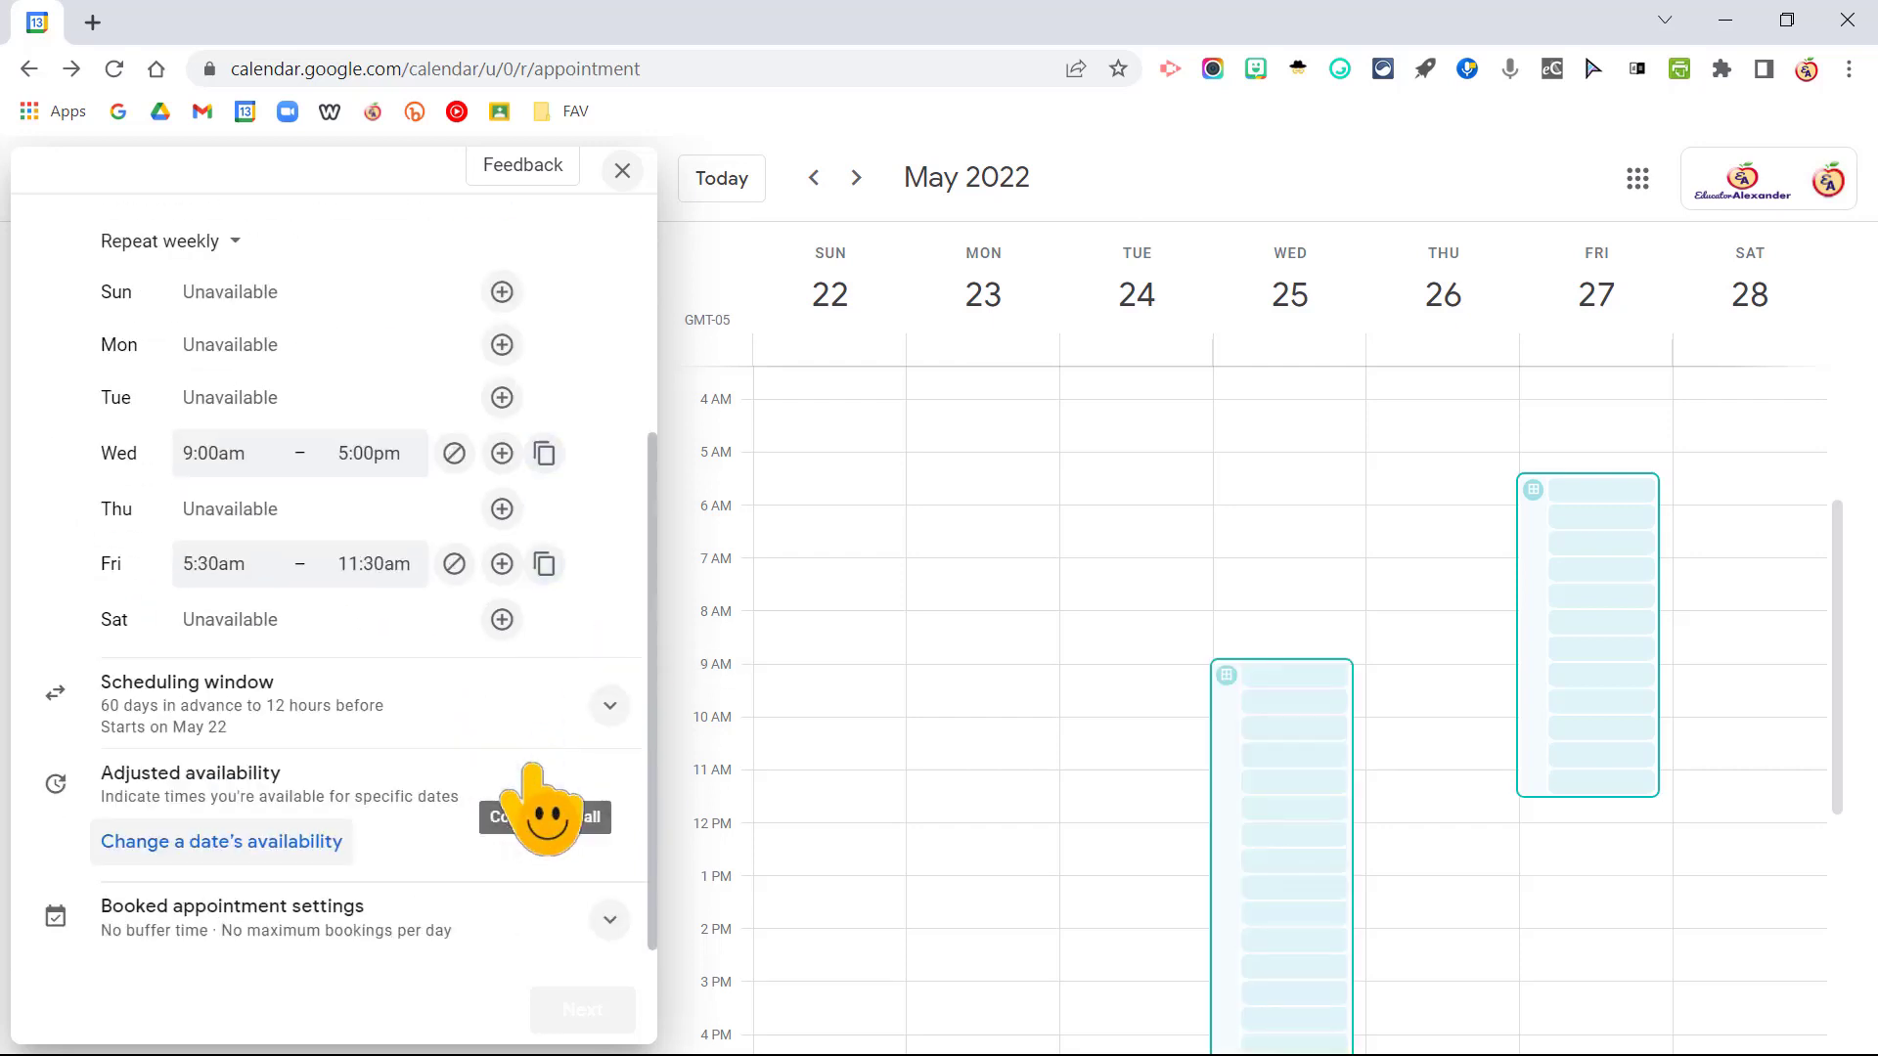
pyautogui.click(609, 705)
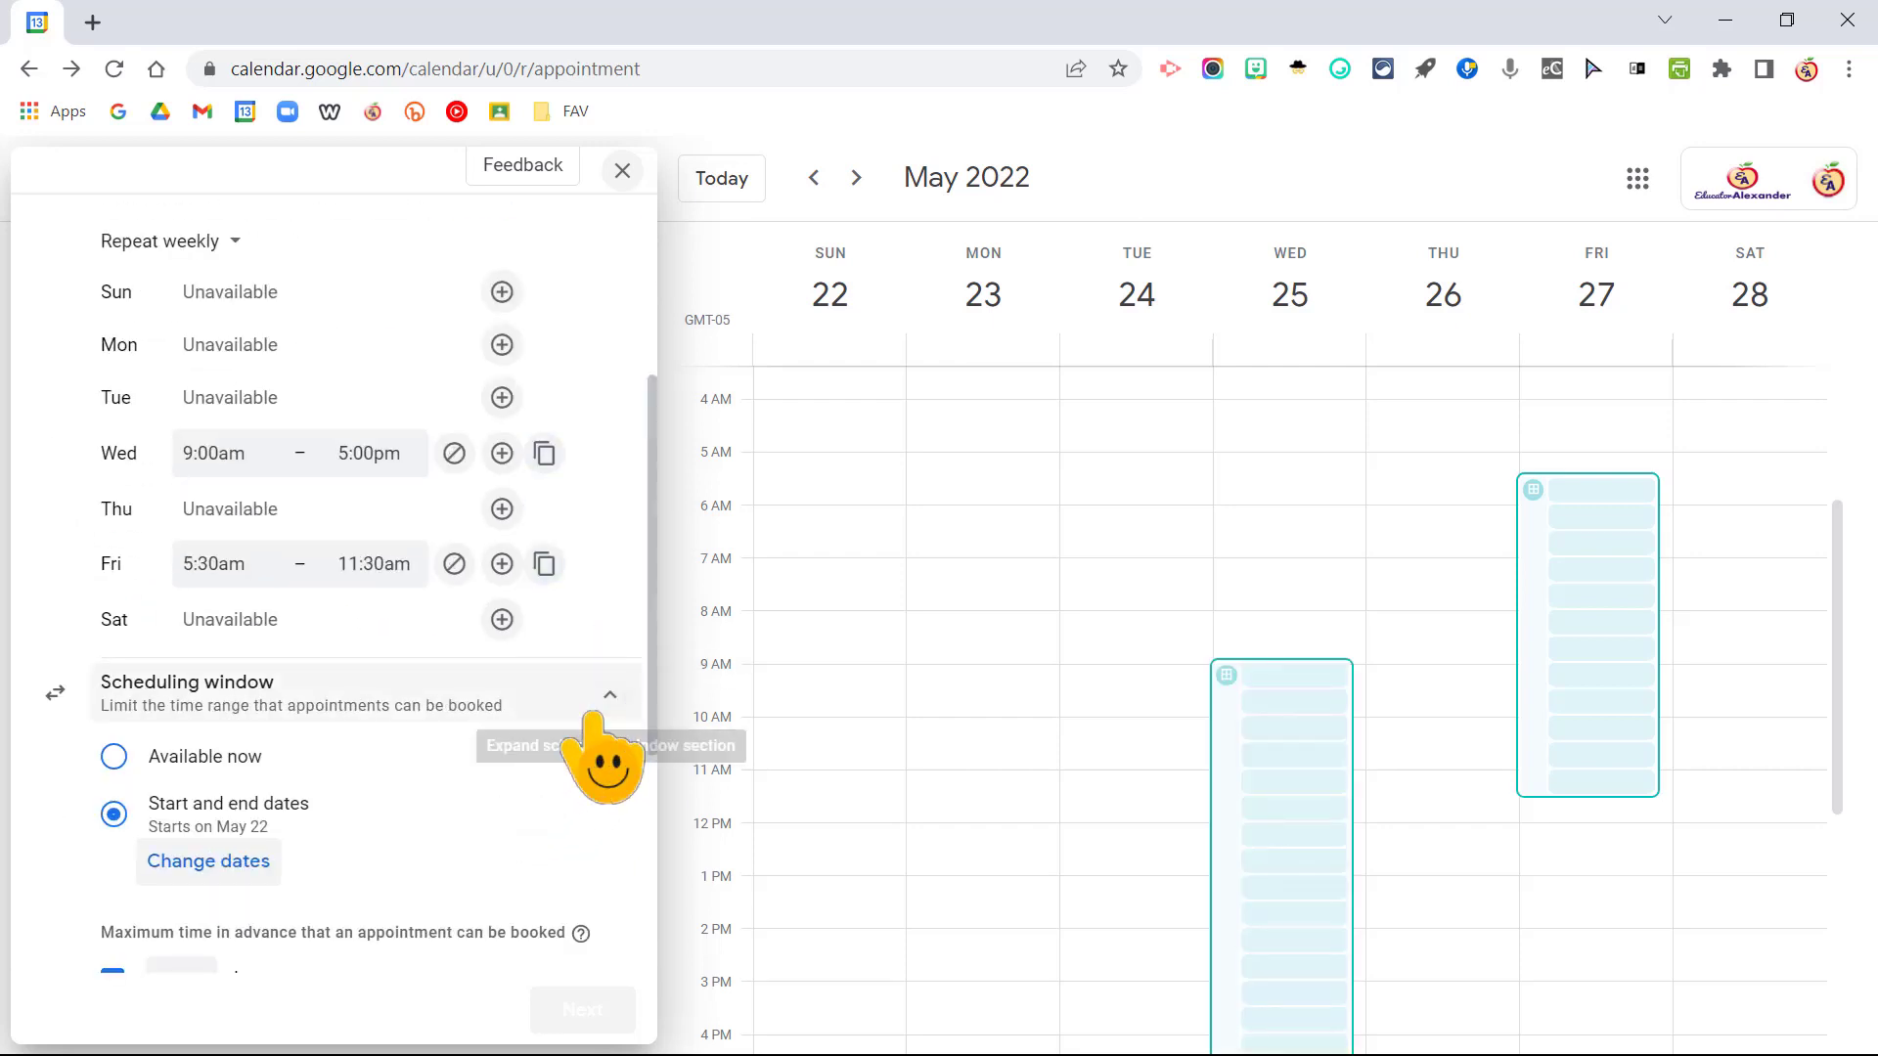
pyautogui.click(124, 756)
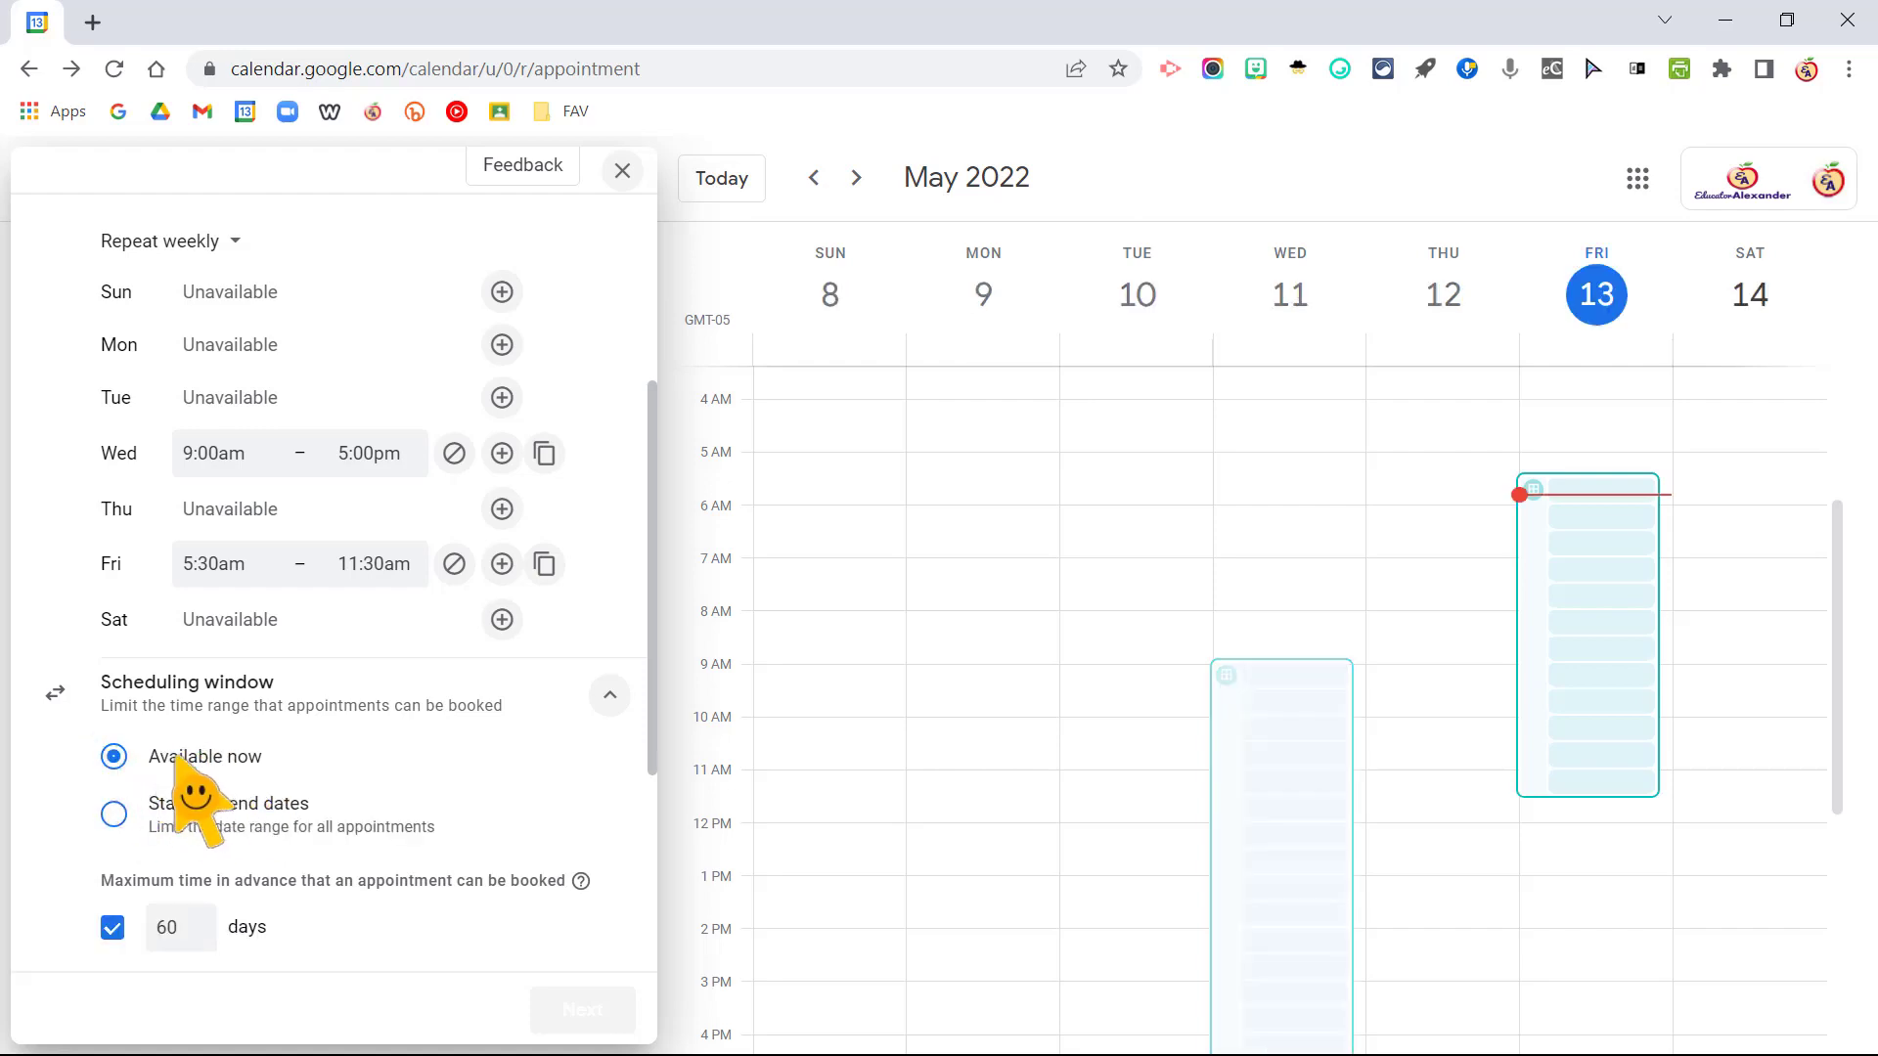
pyautogui.click(115, 814)
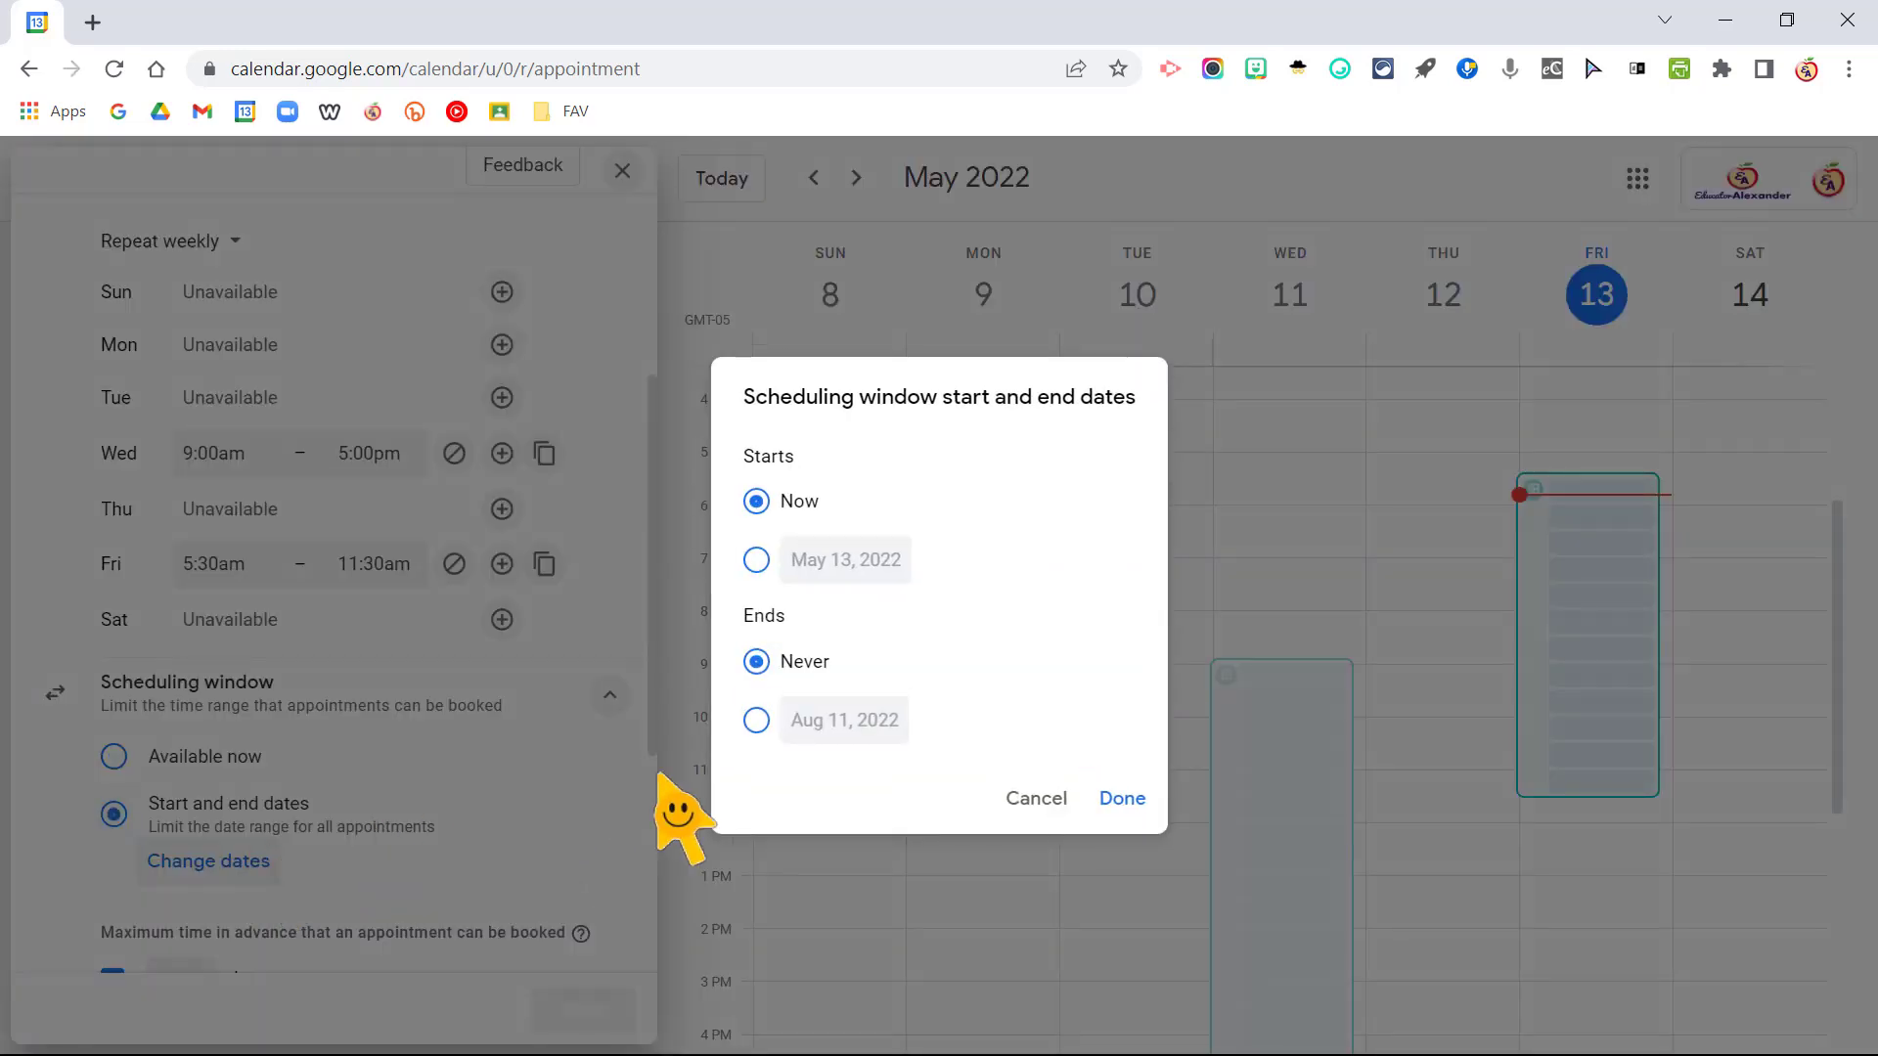
pyautogui.click(1027, 802)
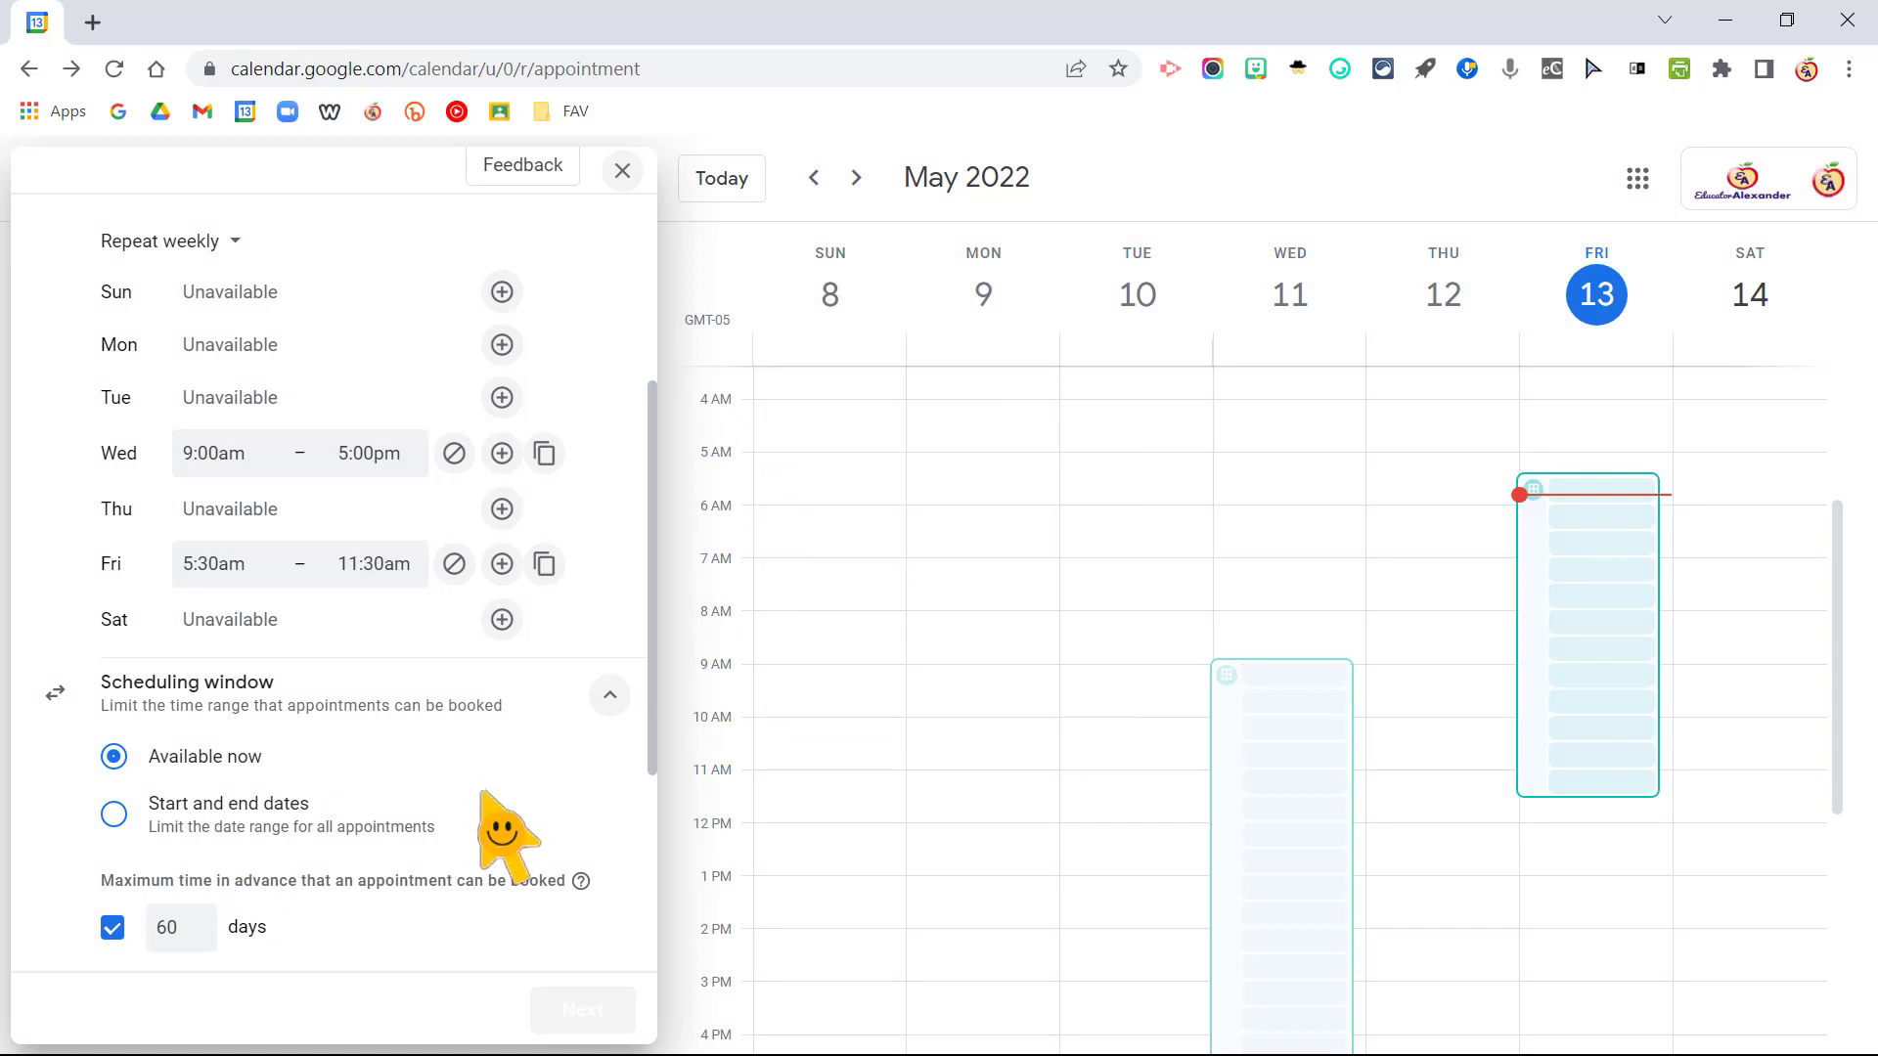
# Set the availability to not repeat and the maximum advance booking time to 68 days
pyautogui.scroll(2, 481, 792)
pyautogui.click(201, 431)
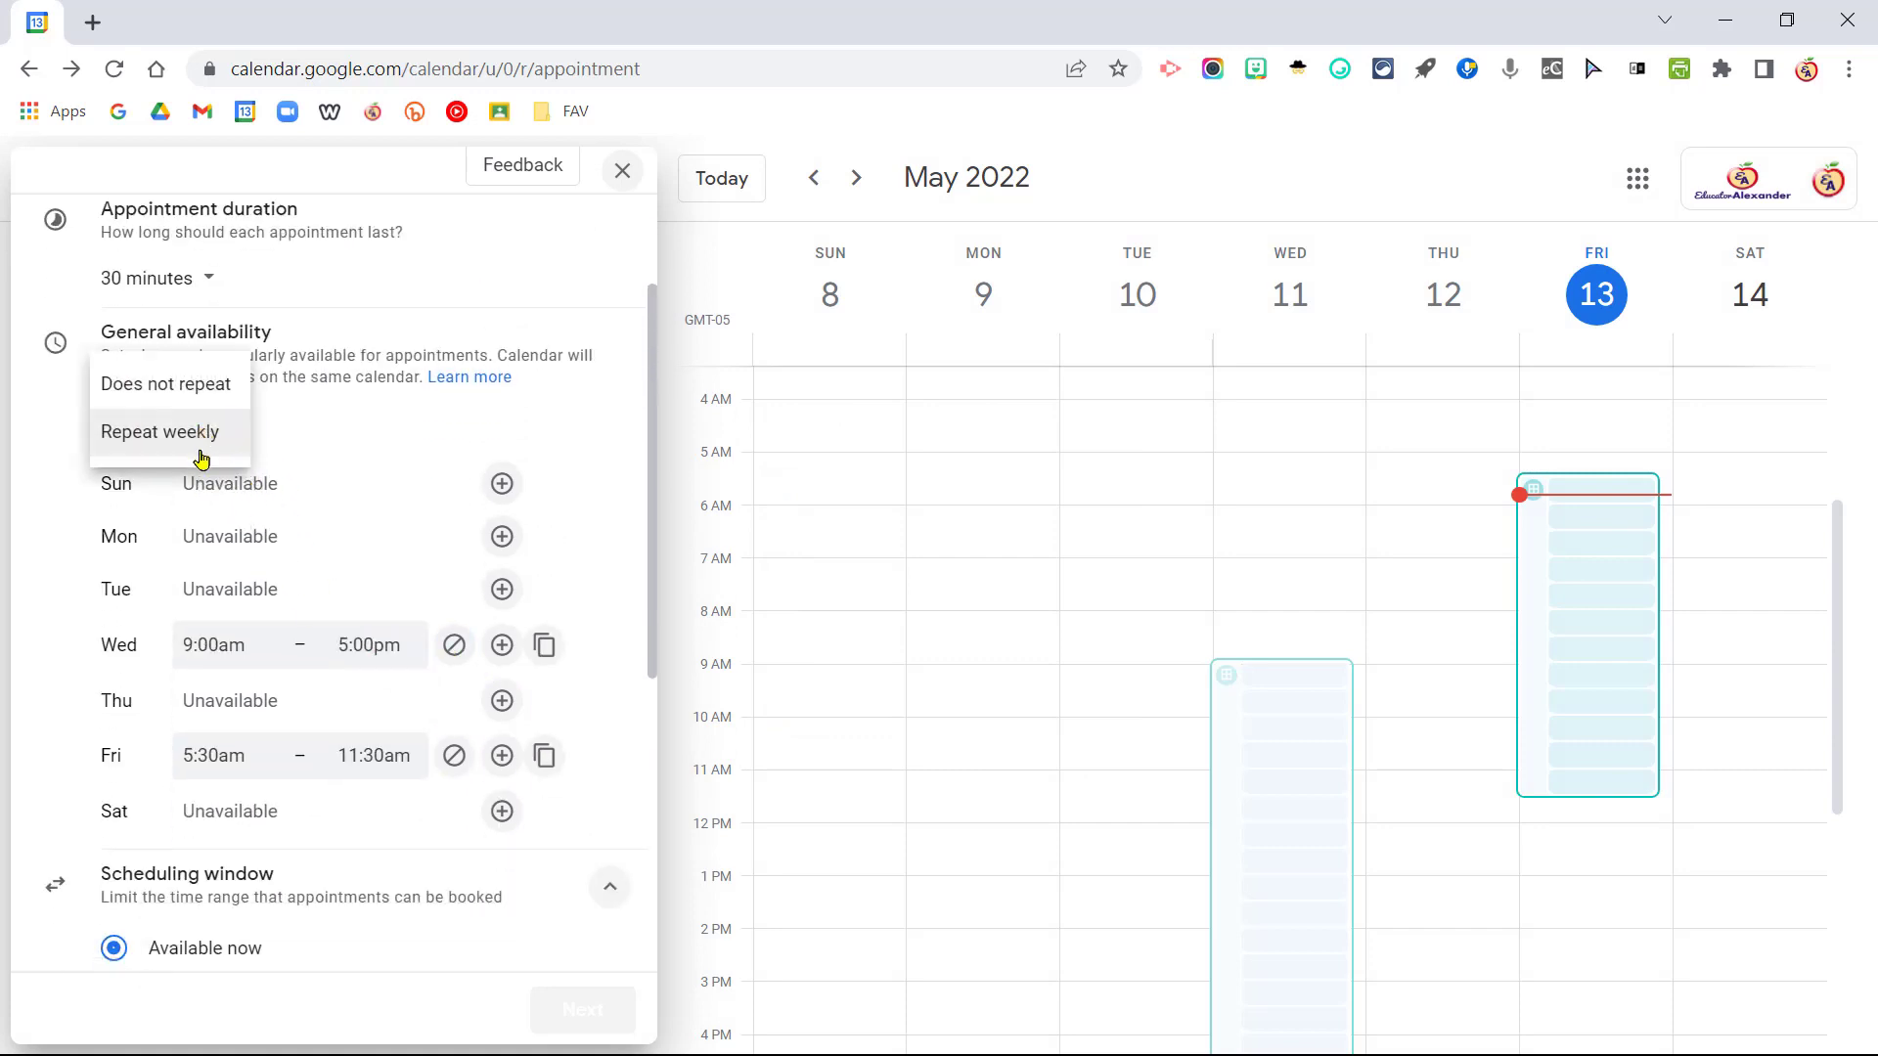
pyautogui.click(191, 396)
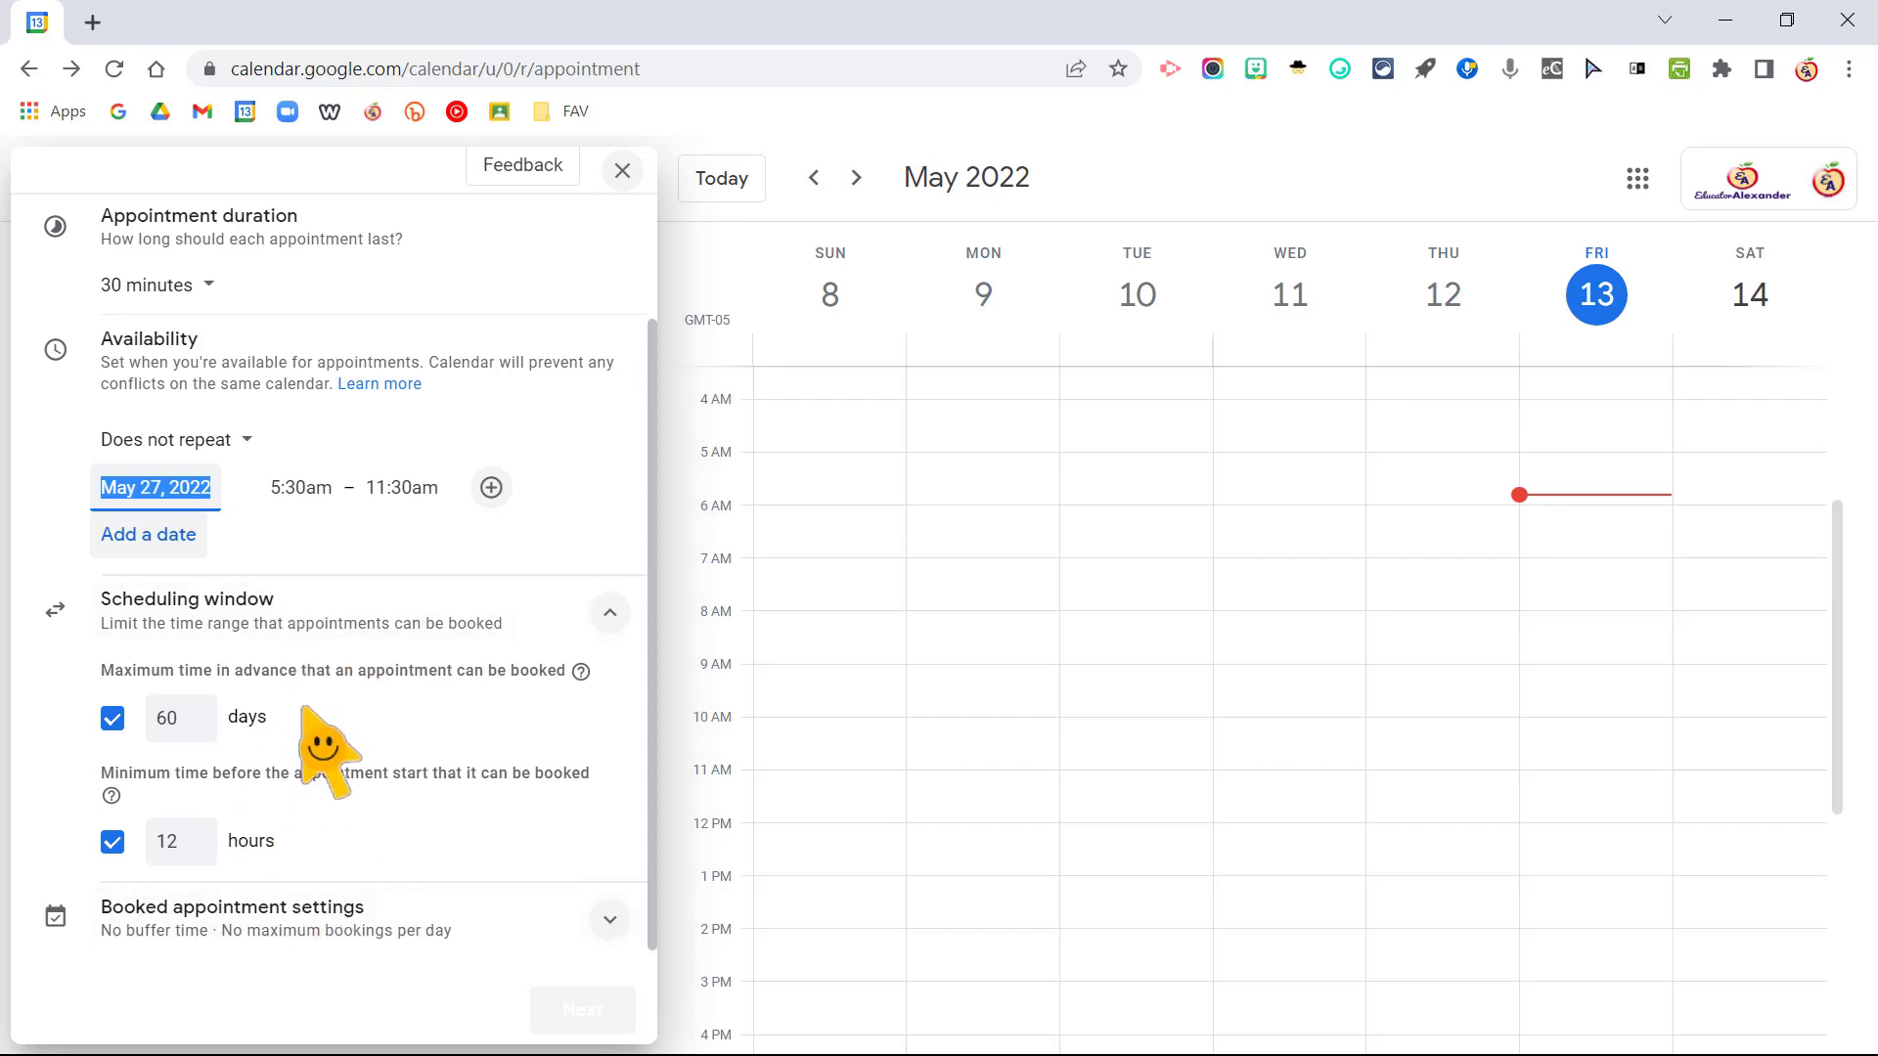
pyautogui.click(197, 714)
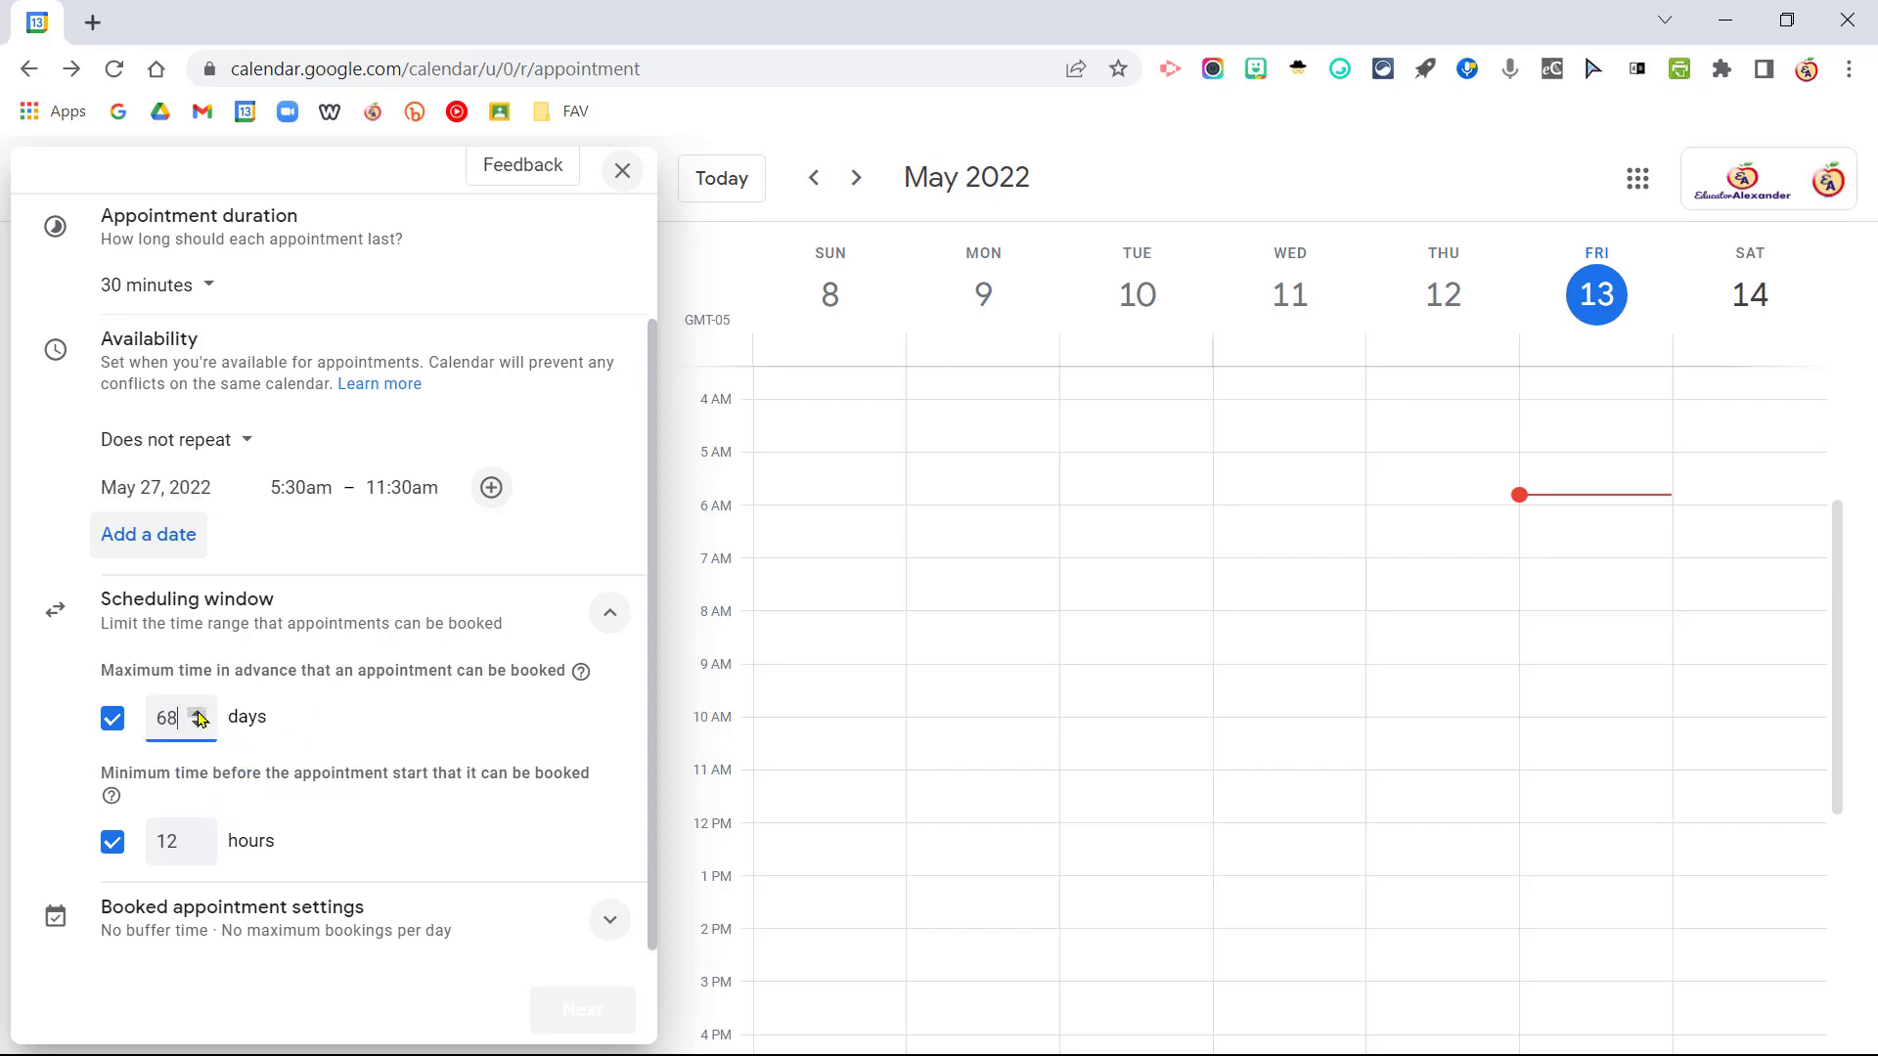
# Add a 5-minute buffer between appointment slots, limit bookings to 4 per day, and continue to the booking page details
pyautogui.click(609, 616)
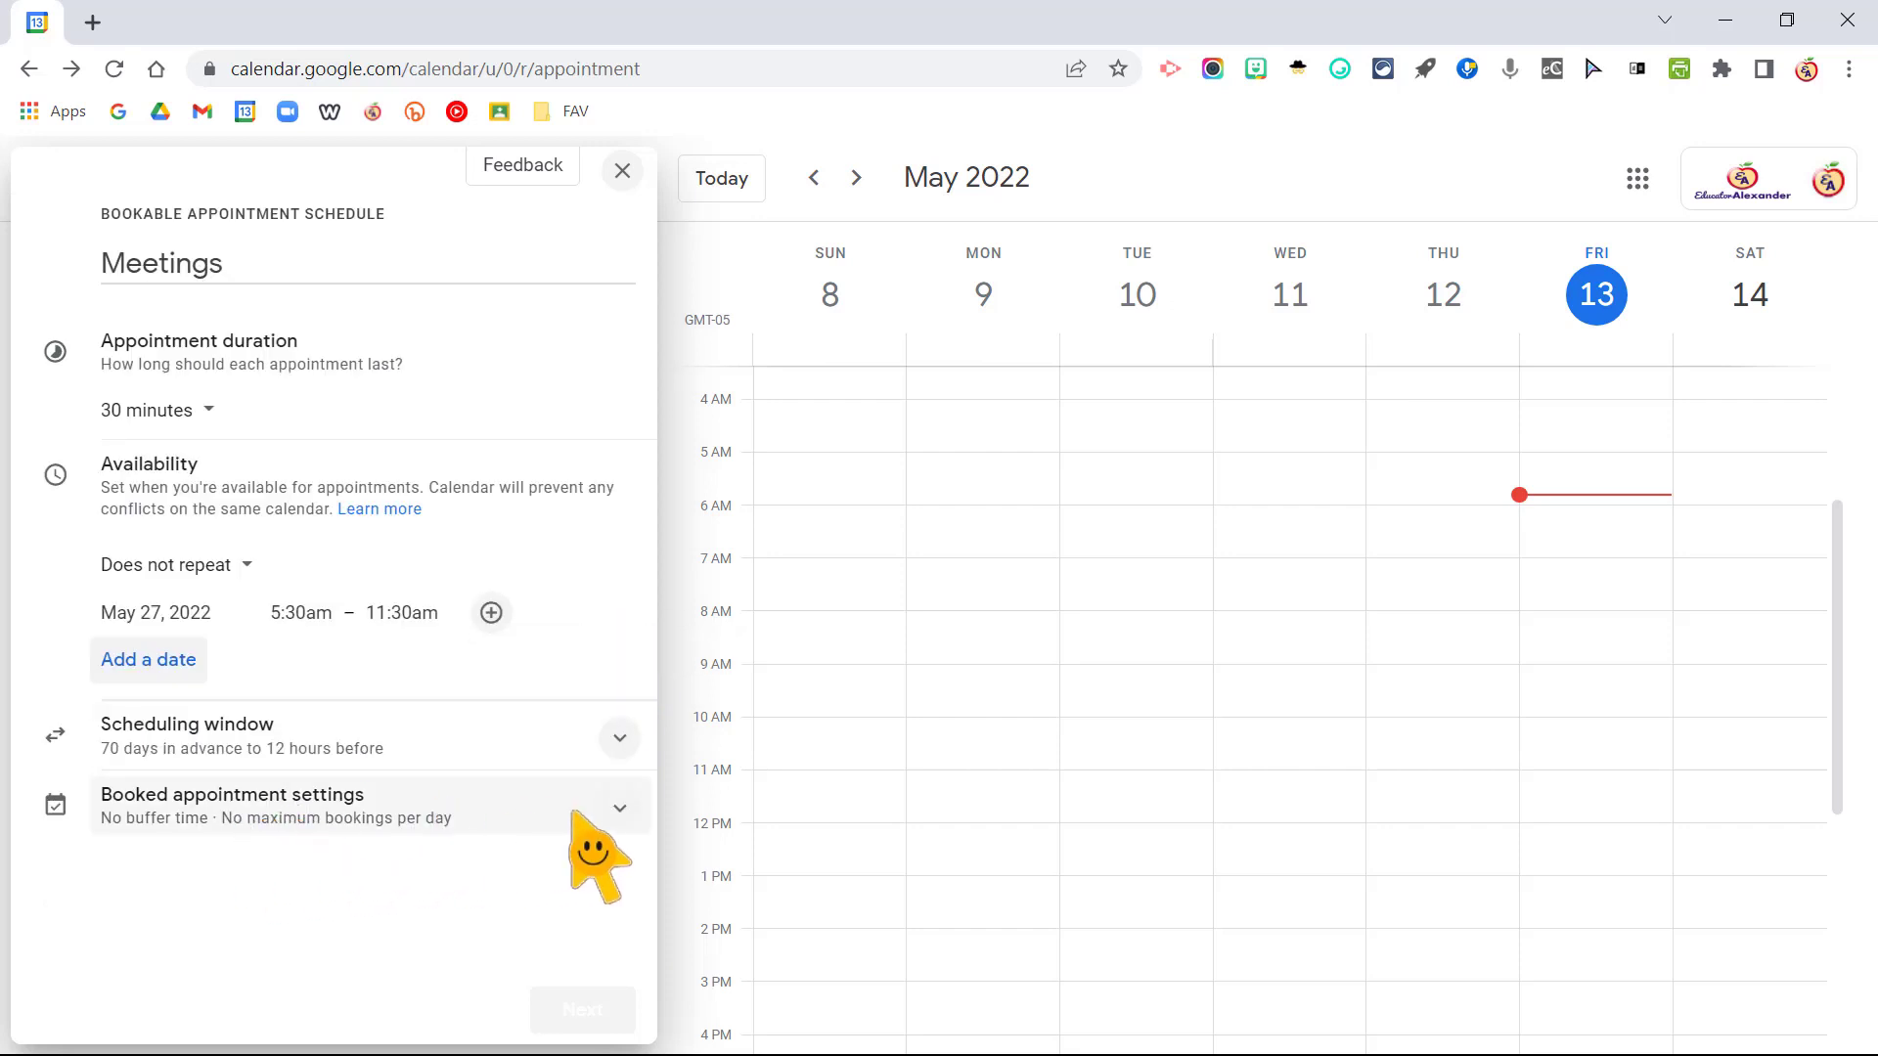
pyautogui.click(618, 808)
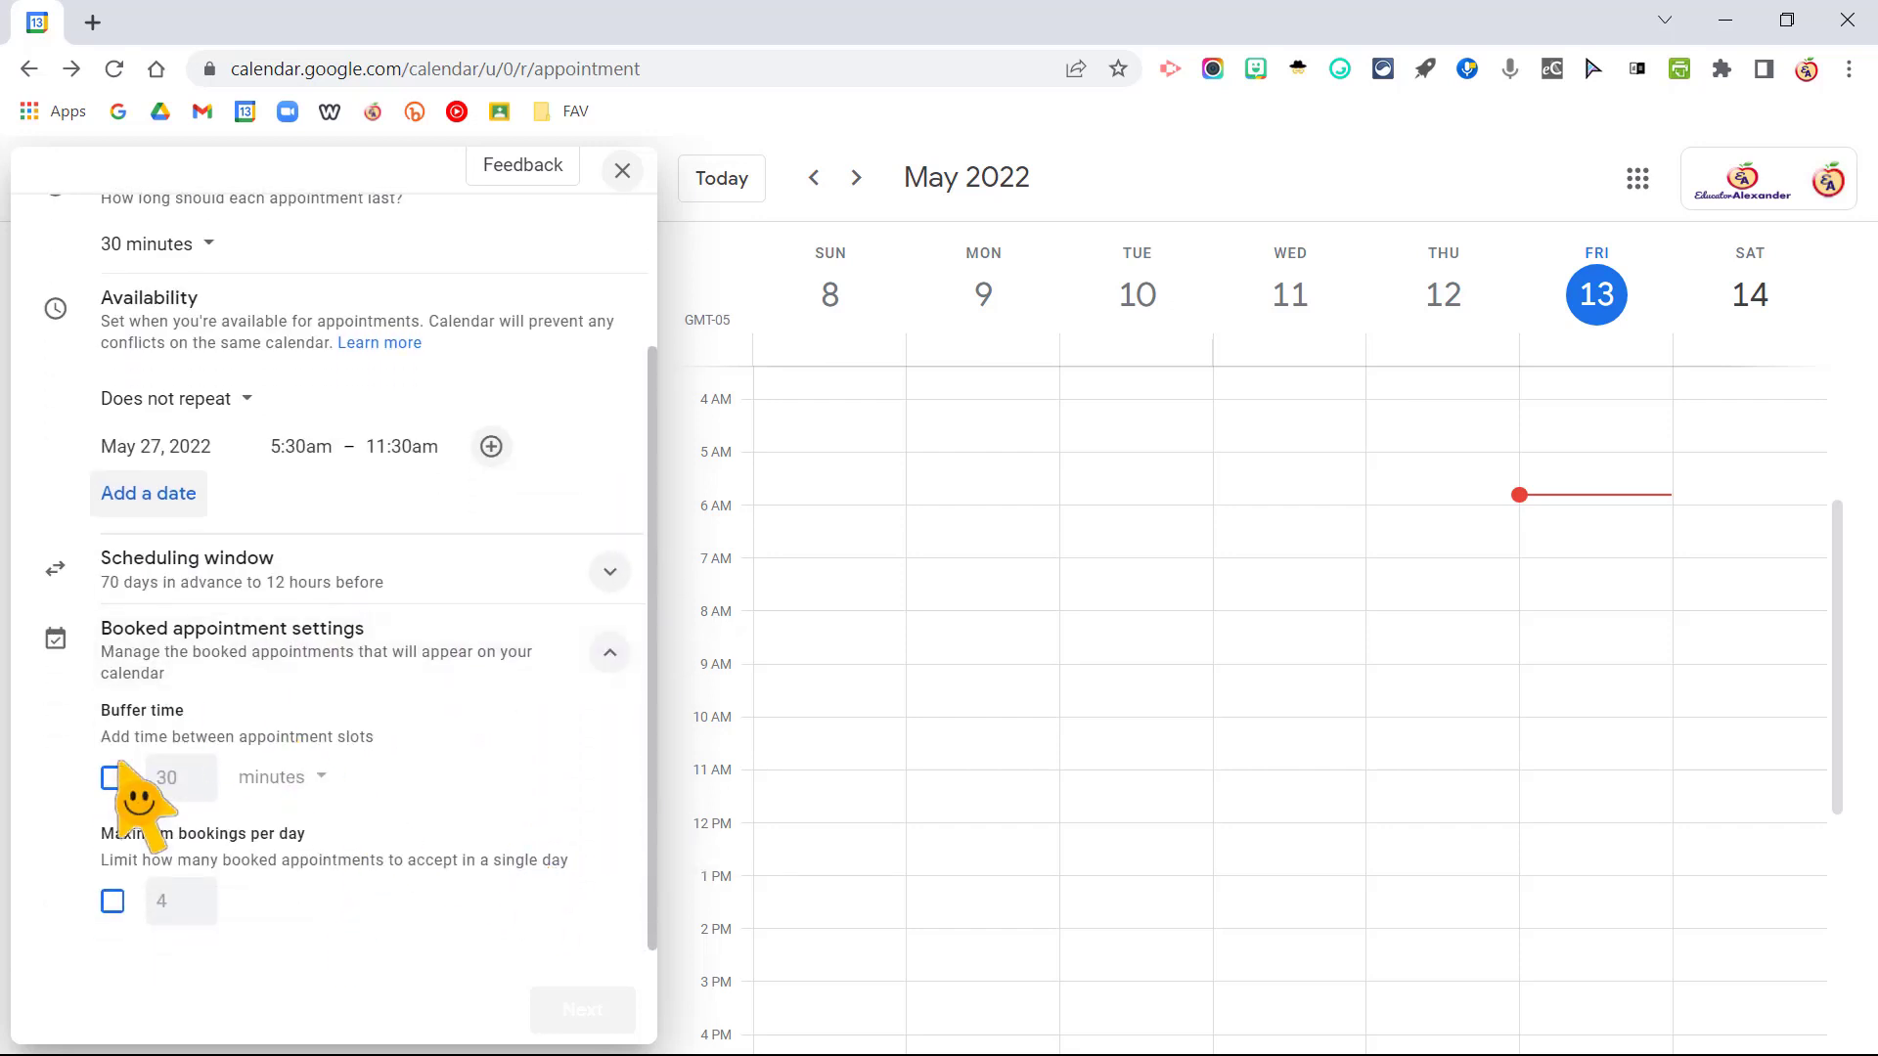
pyautogui.click(113, 788)
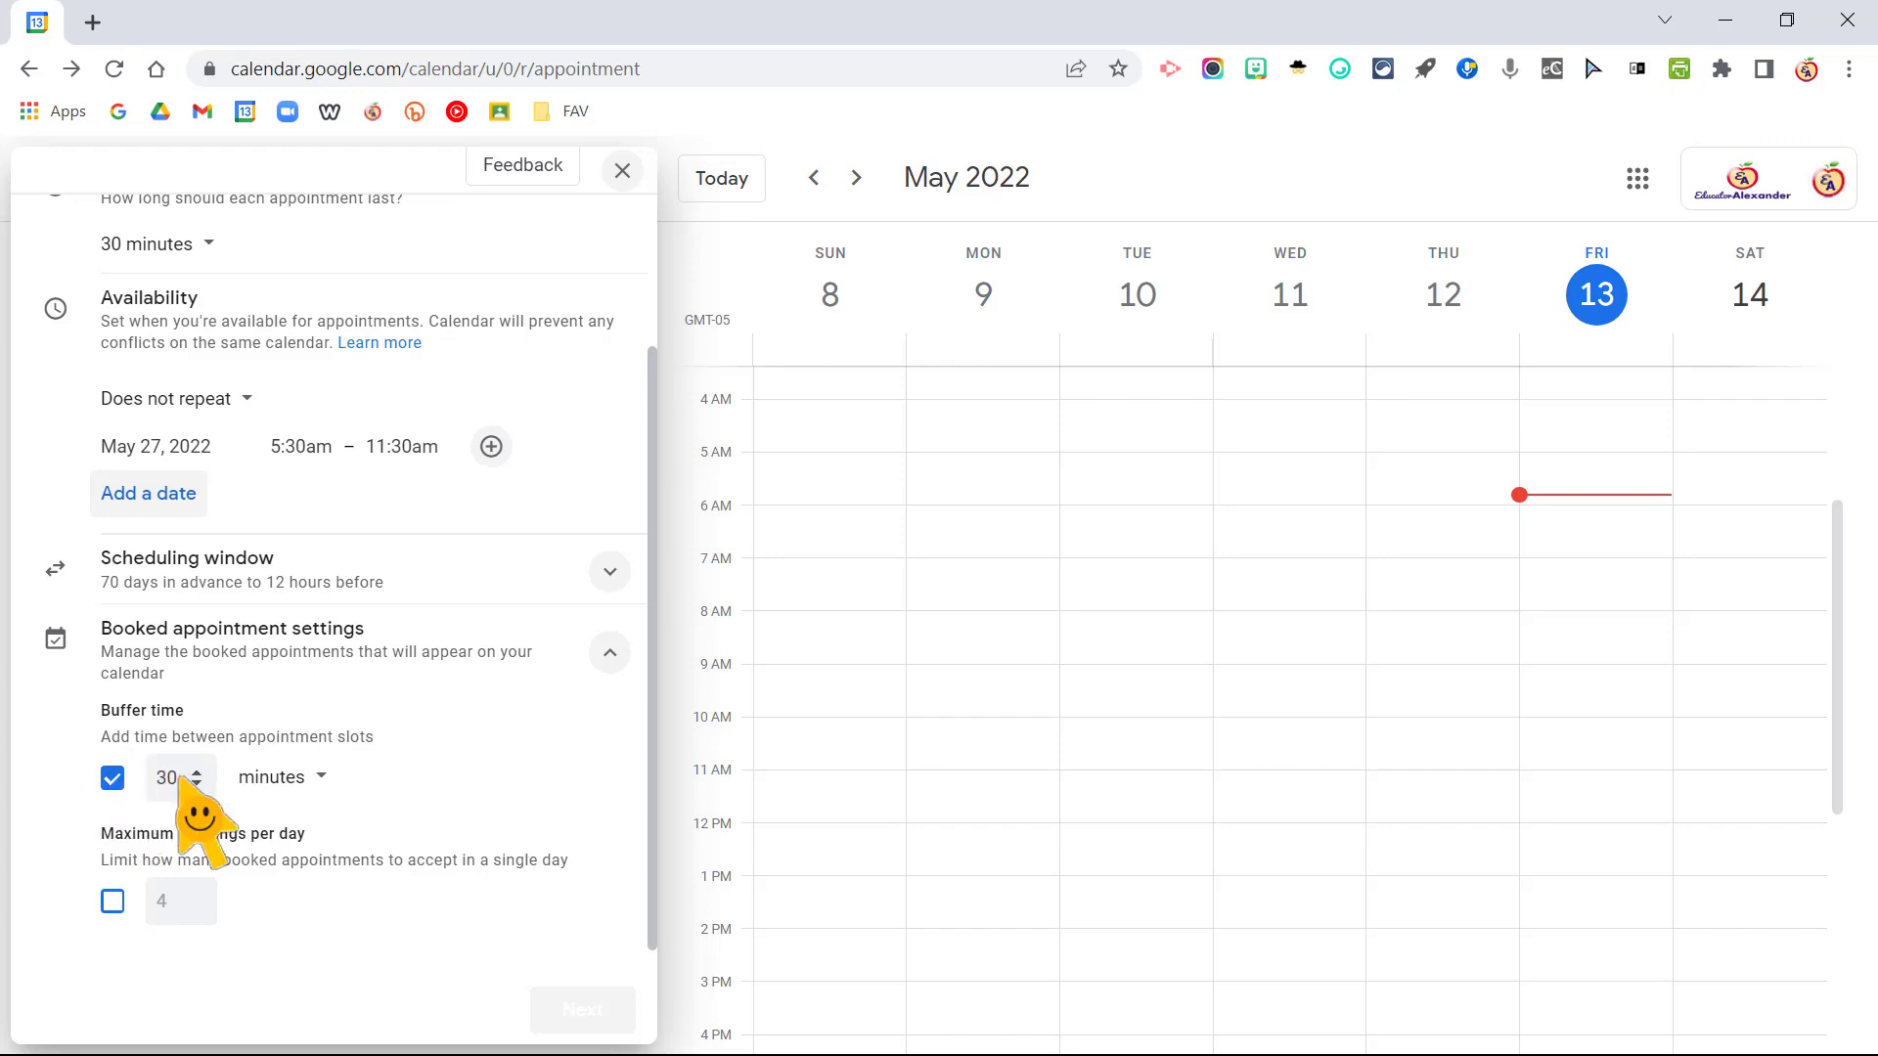
pyautogui.moveTo(179, 779); pyautogui.dragTo(157, 791)
pyautogui.write('5')
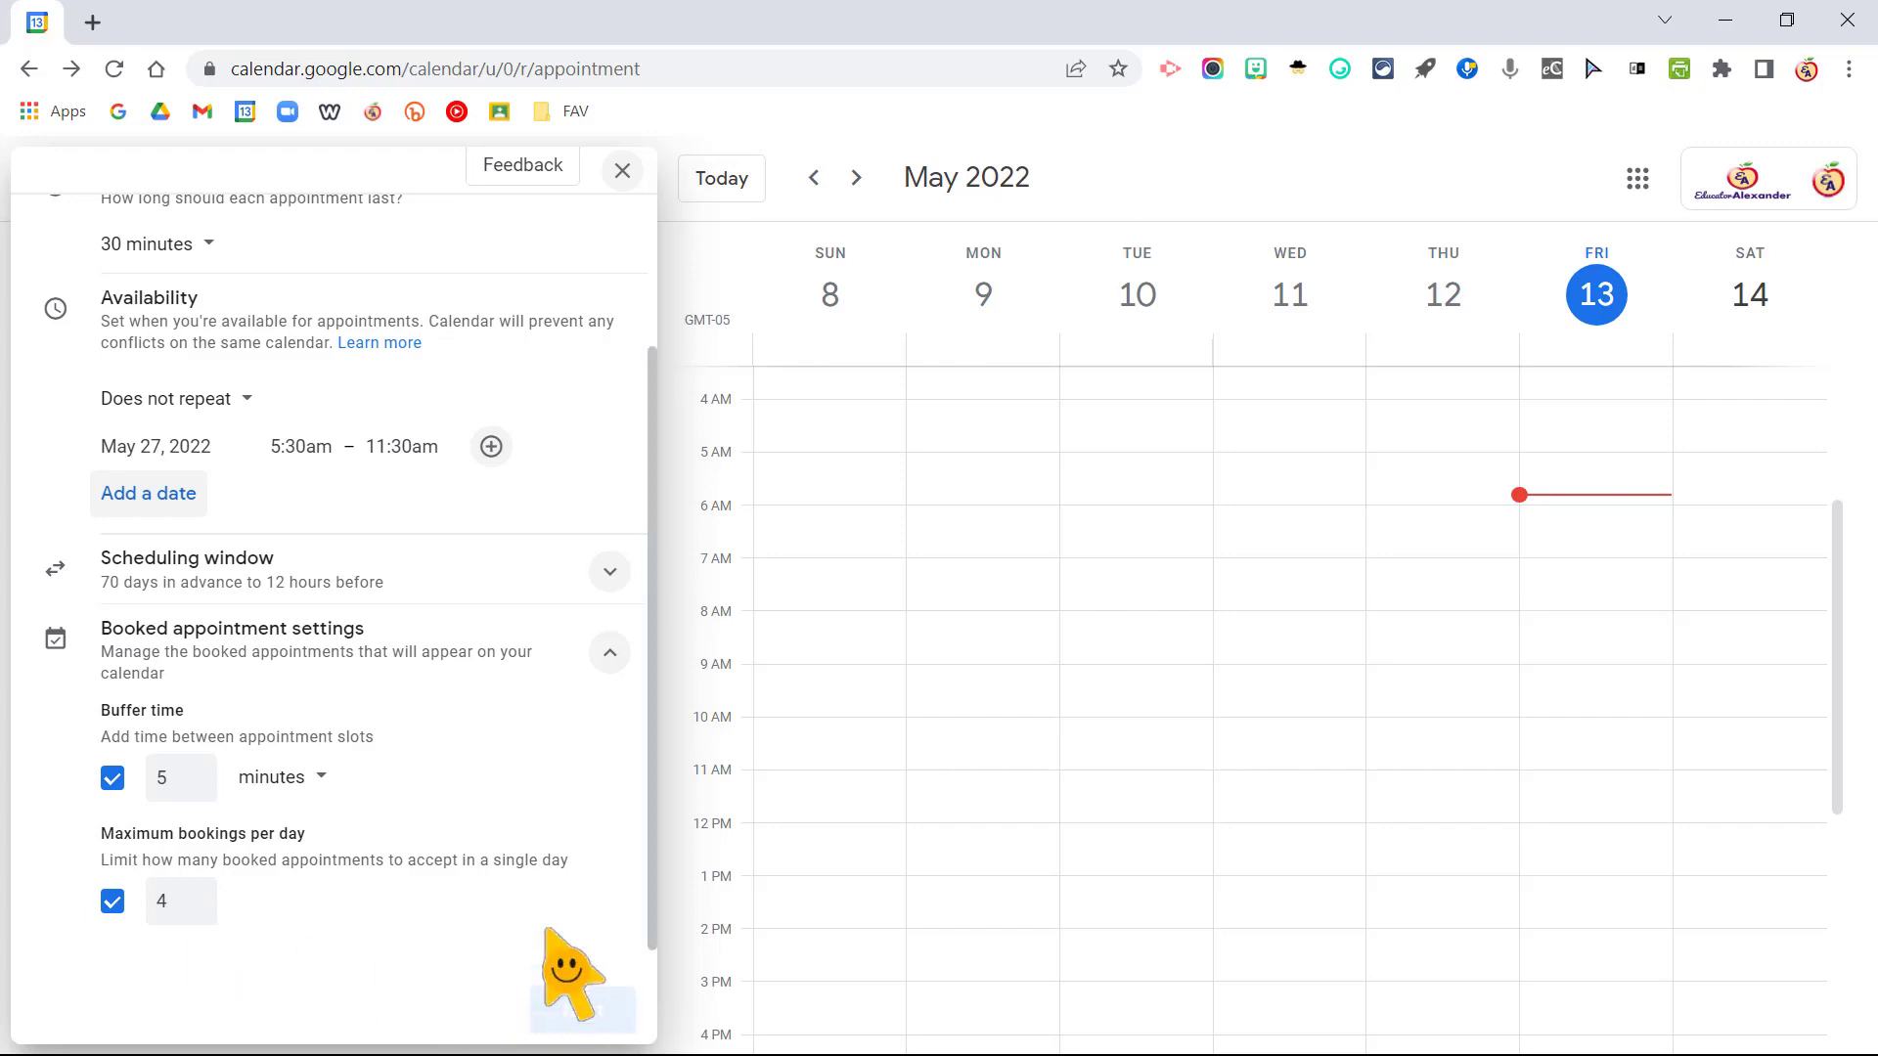
pyautogui.click(597, 1012)
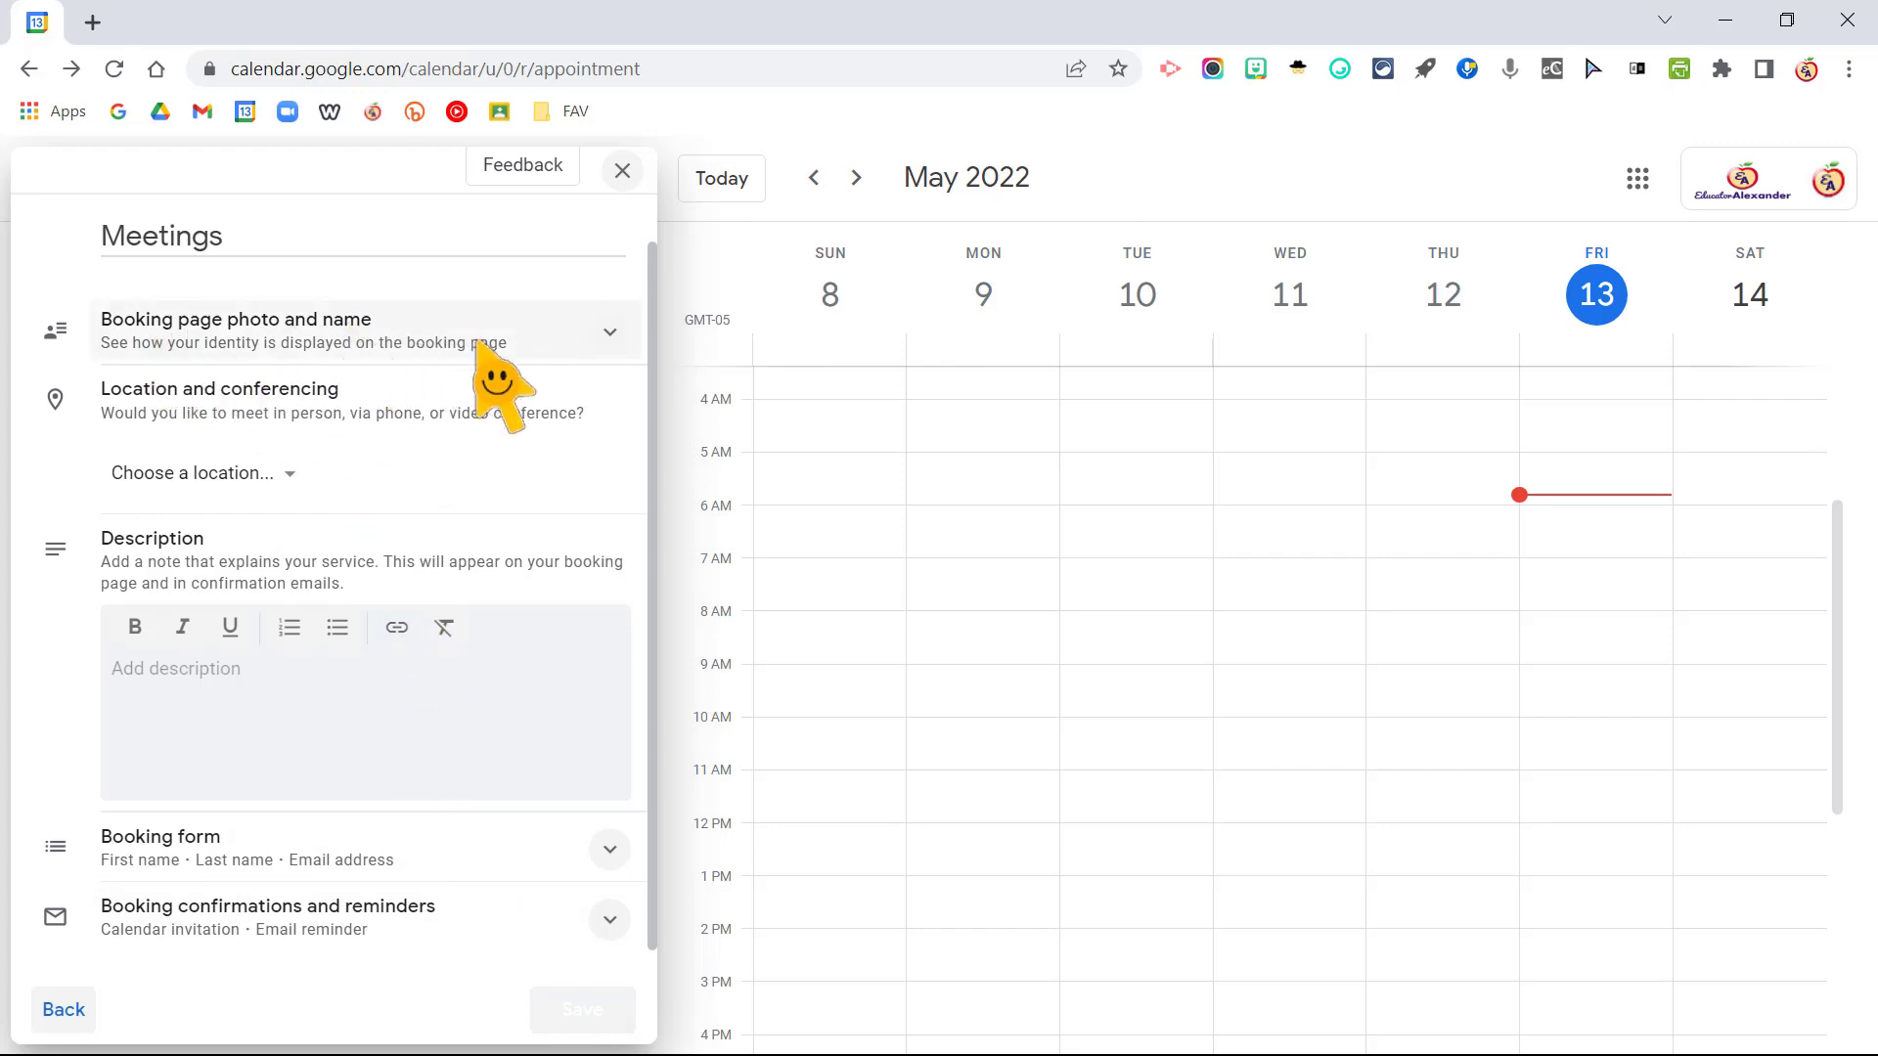
# Examine the booking page's photo and name, its location and conferencing options, and the description field
pyautogui.click(613, 331)
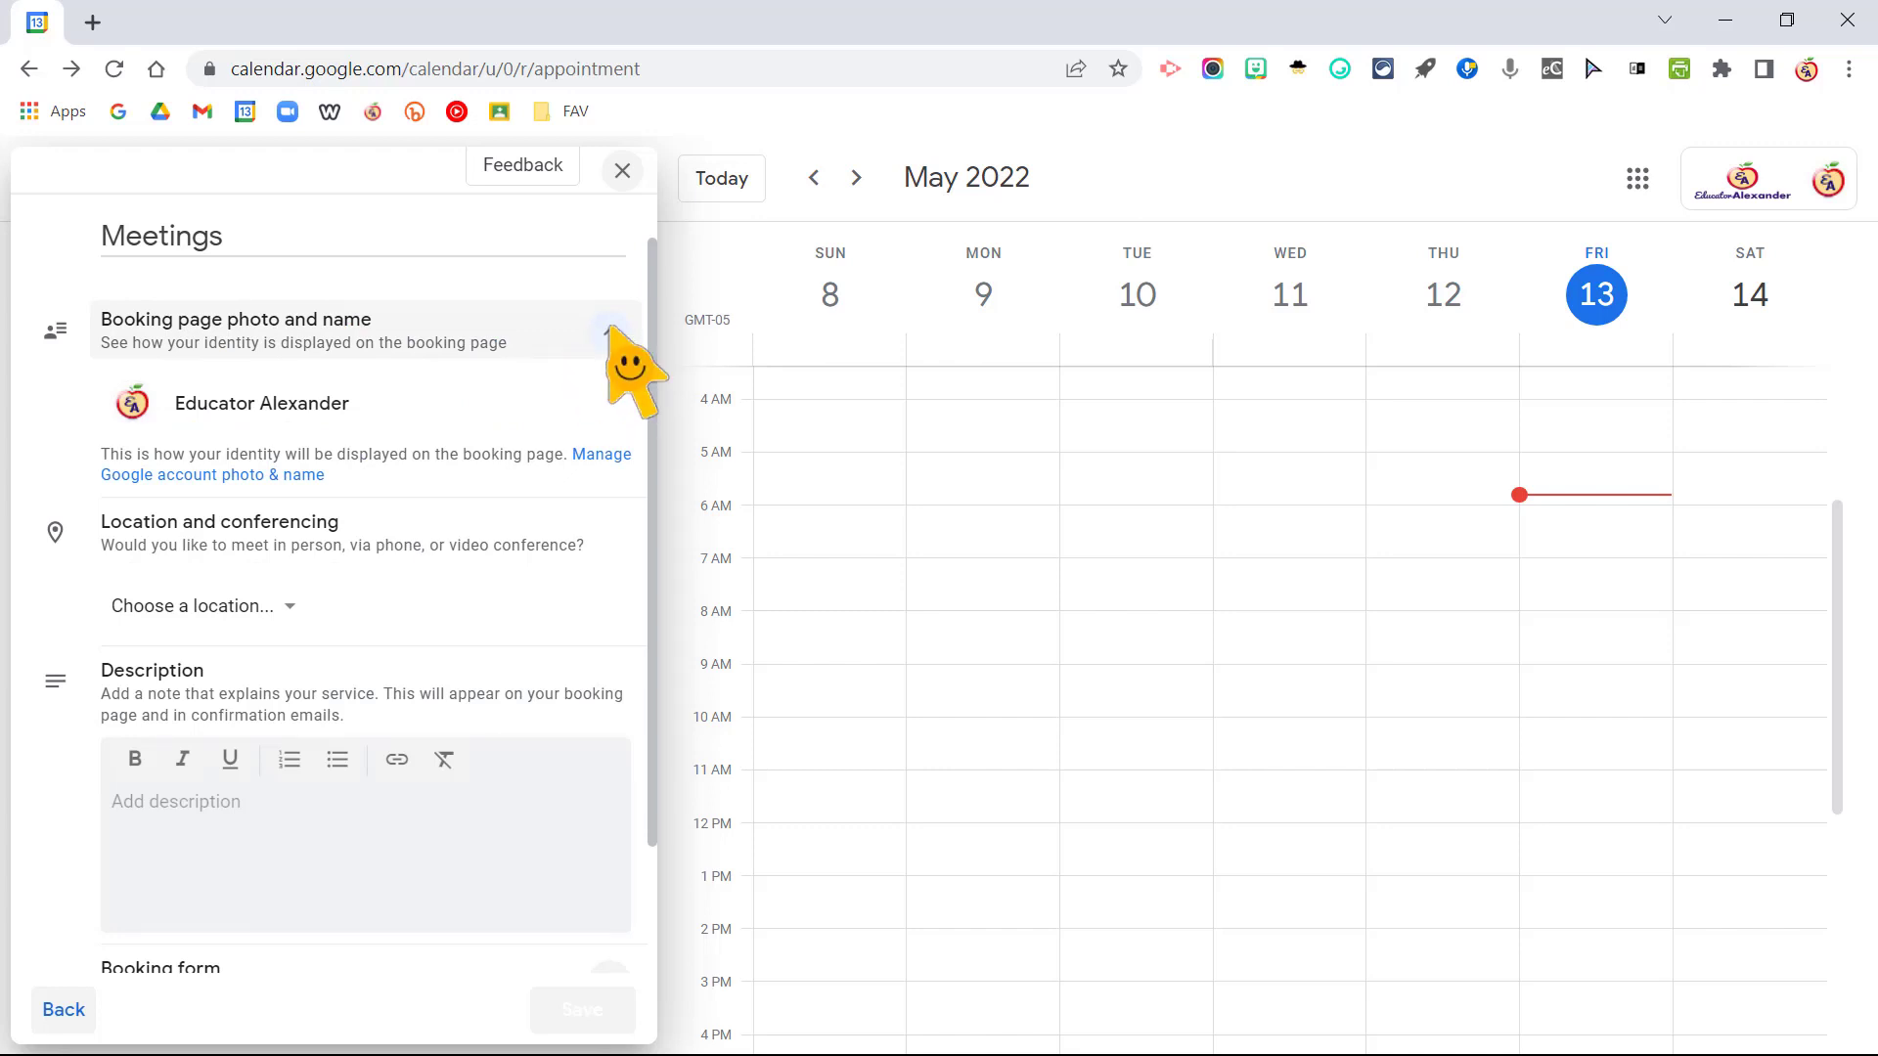
pyautogui.click(608, 330)
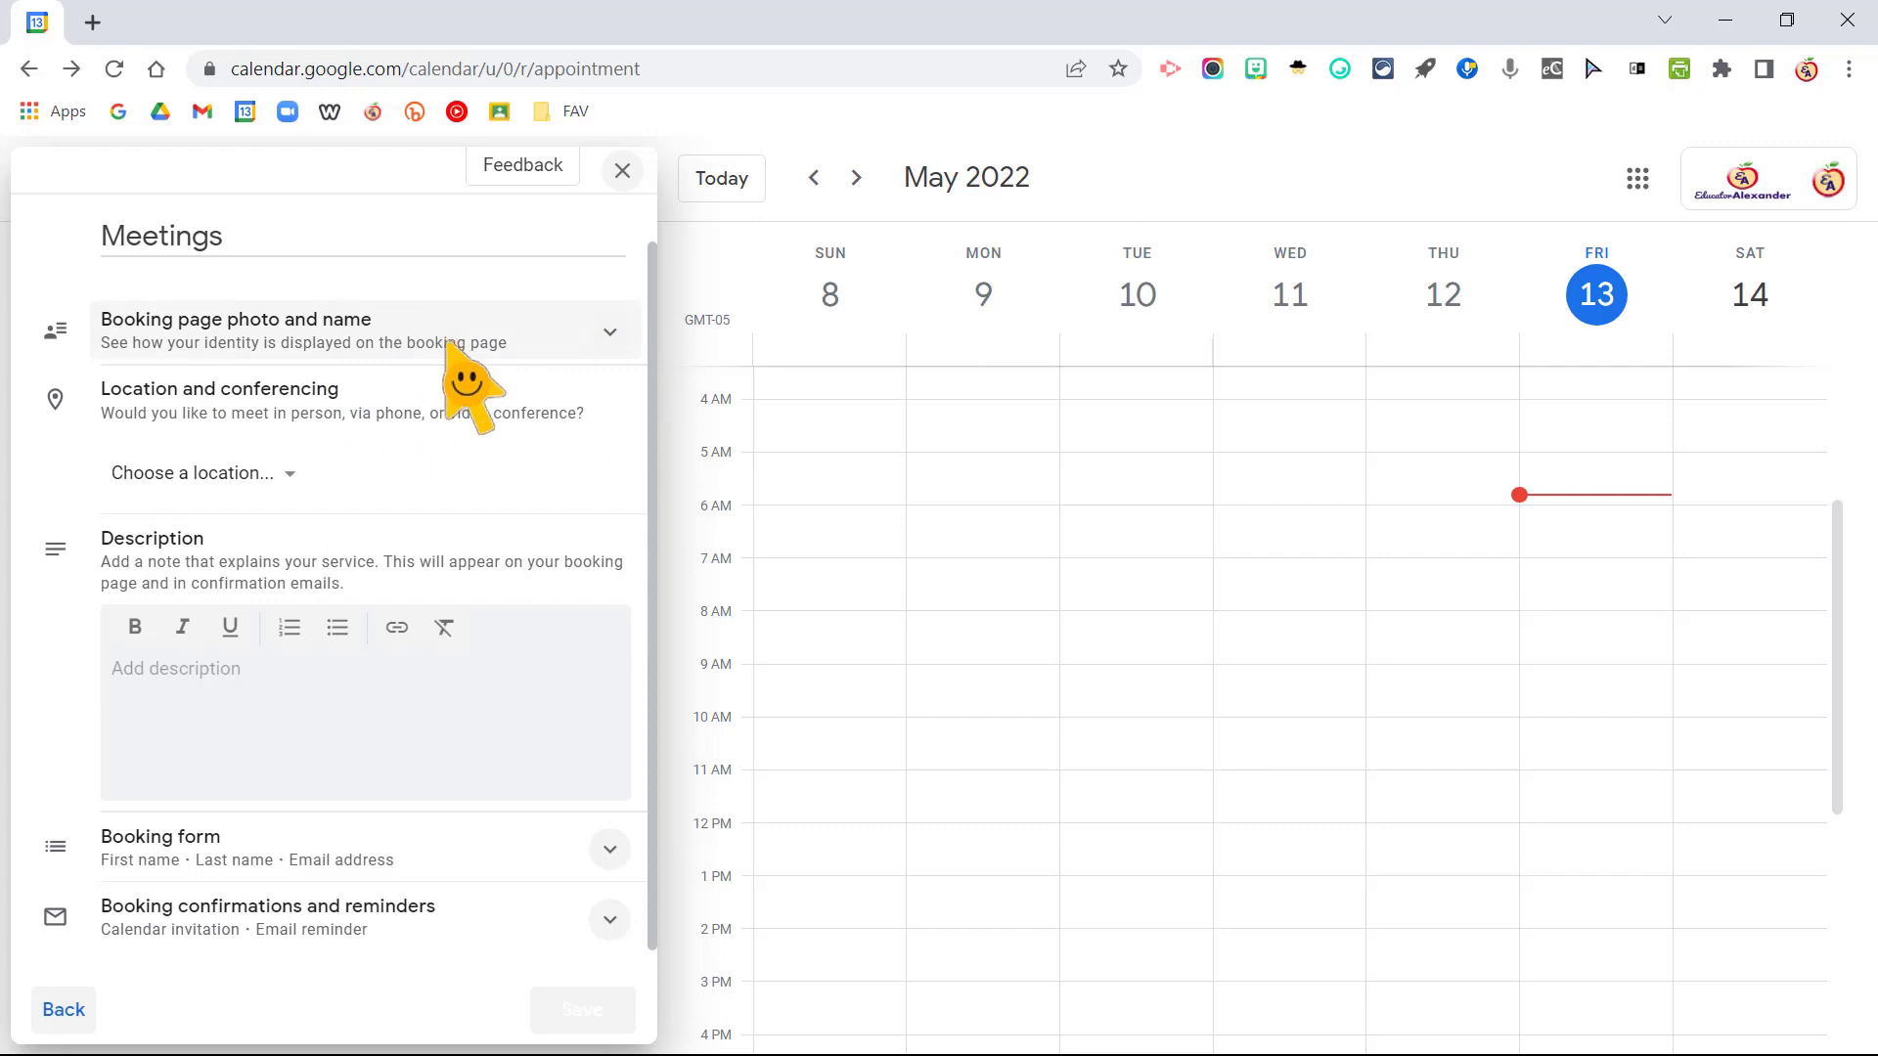
pyautogui.click(220, 474)
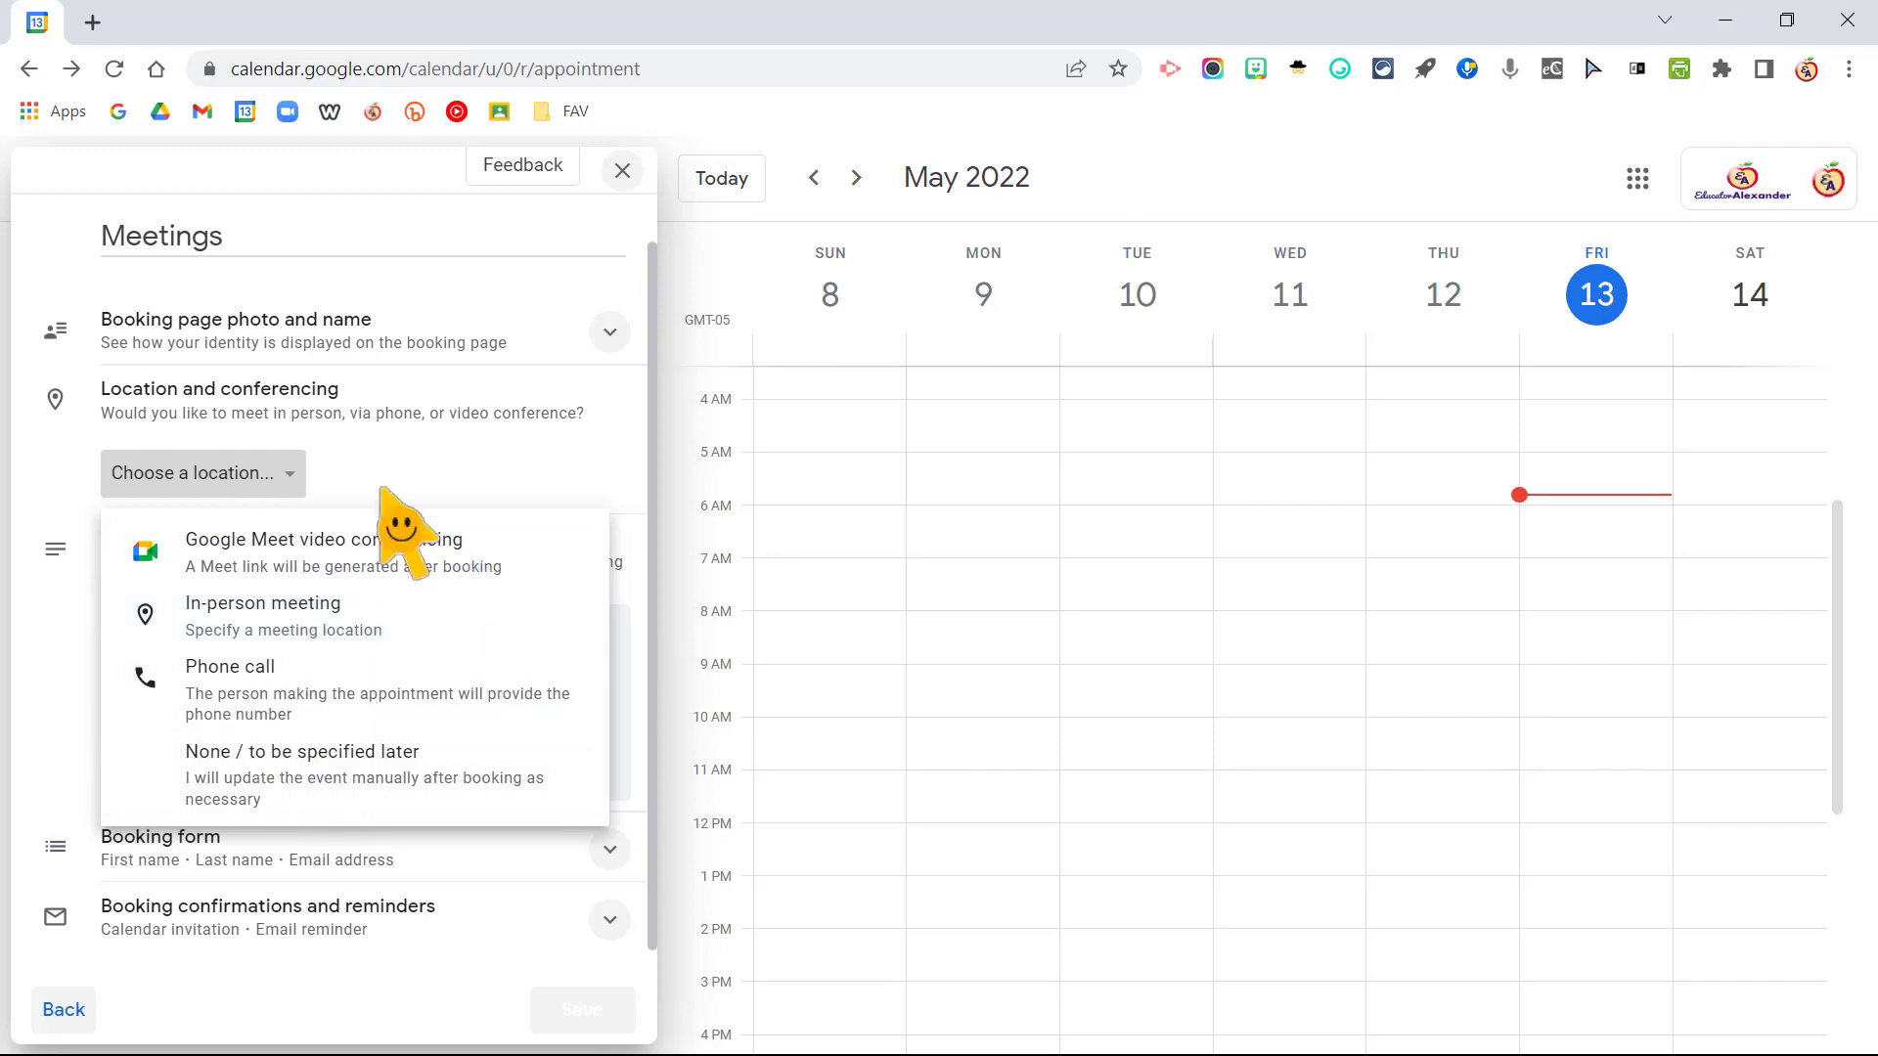
pyautogui.click(434, 465)
pyautogui.click(231, 677)
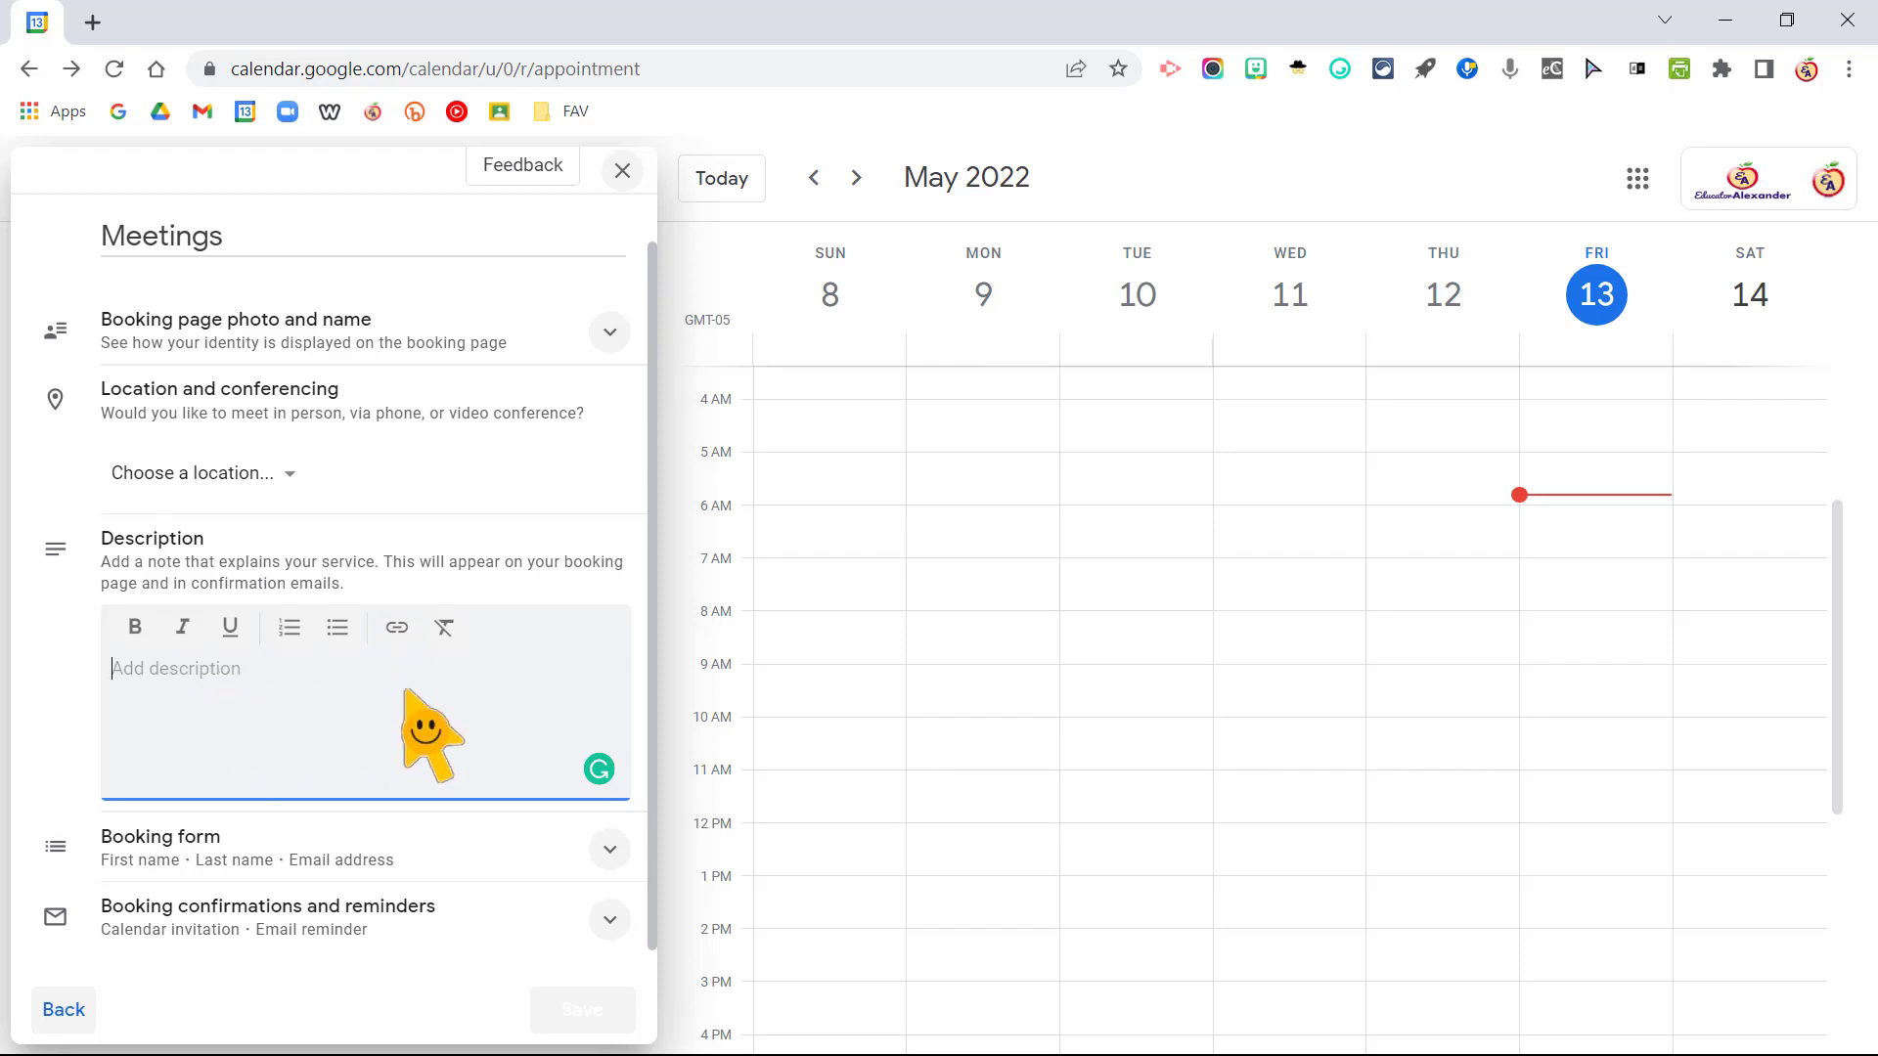
# Add an optional custom item named Address to the booking form
pyautogui.click(609, 848)
pyautogui.scroll(-2, 626, 890)
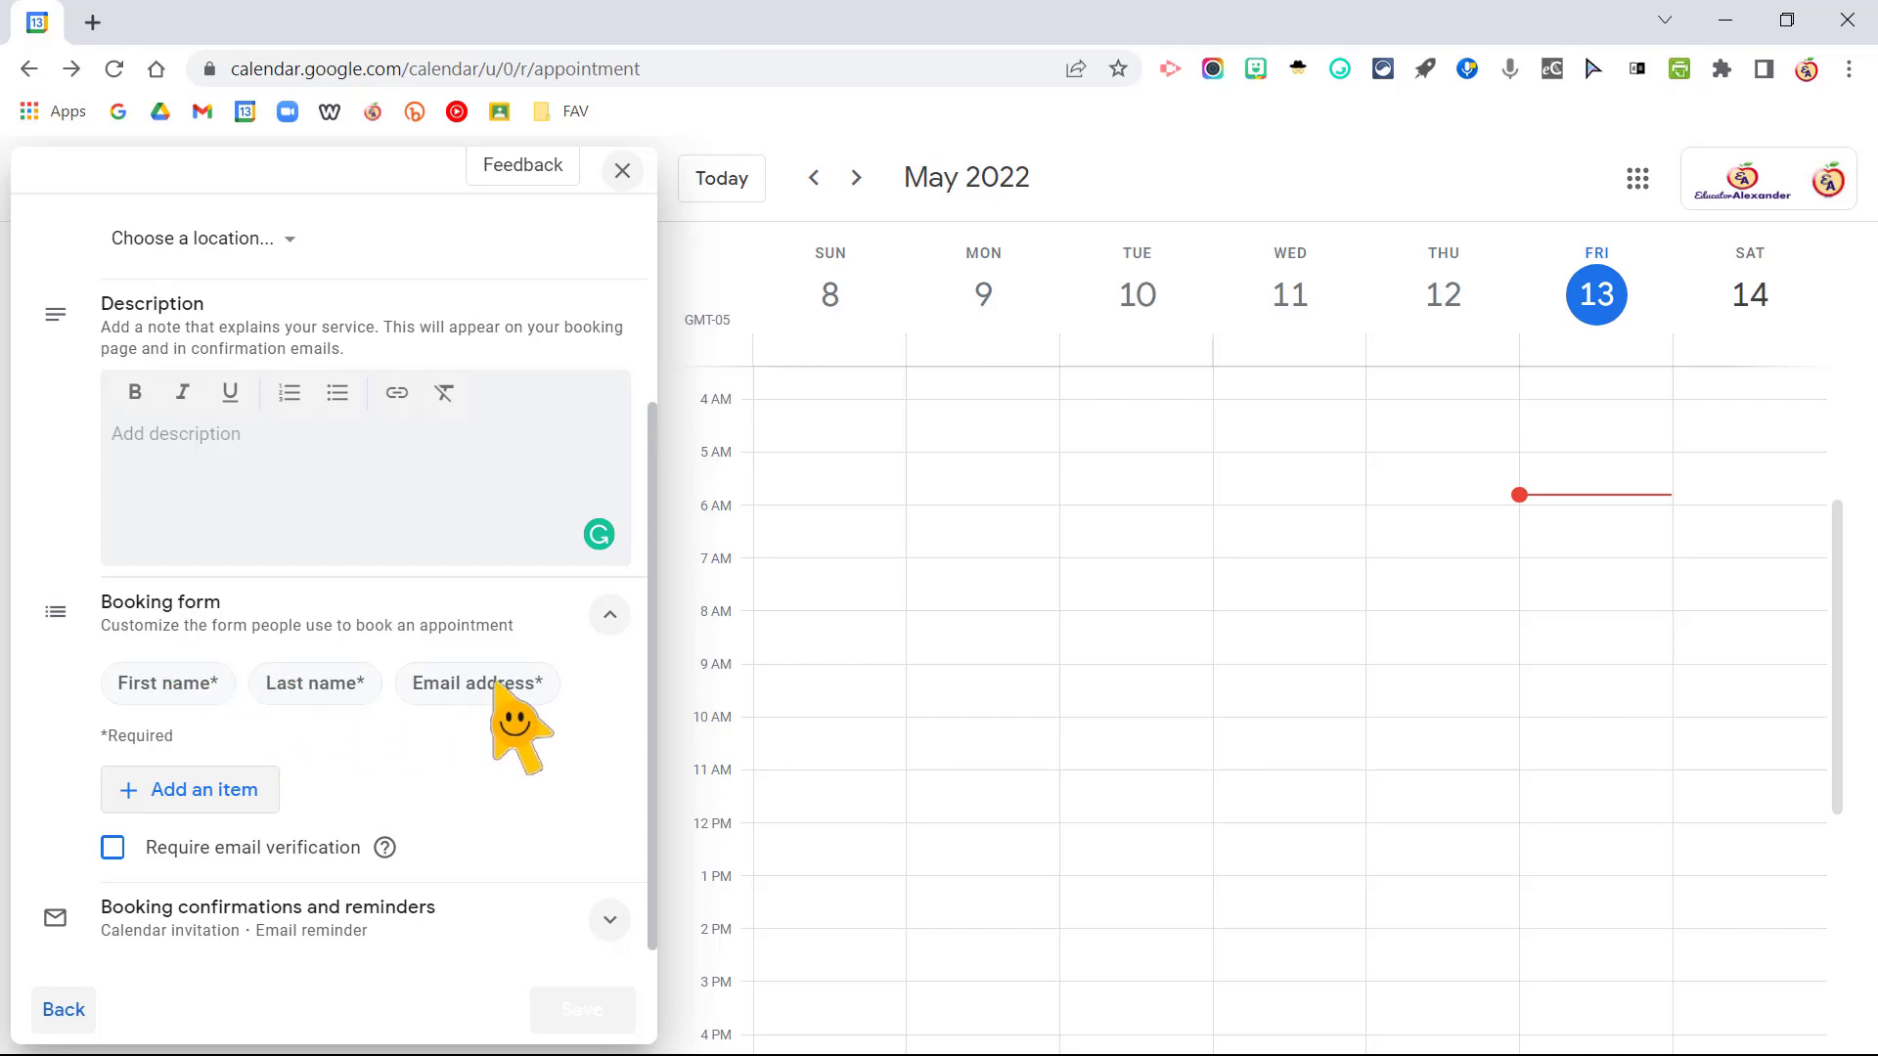
pyautogui.click(181, 800)
pyautogui.click(885, 572)
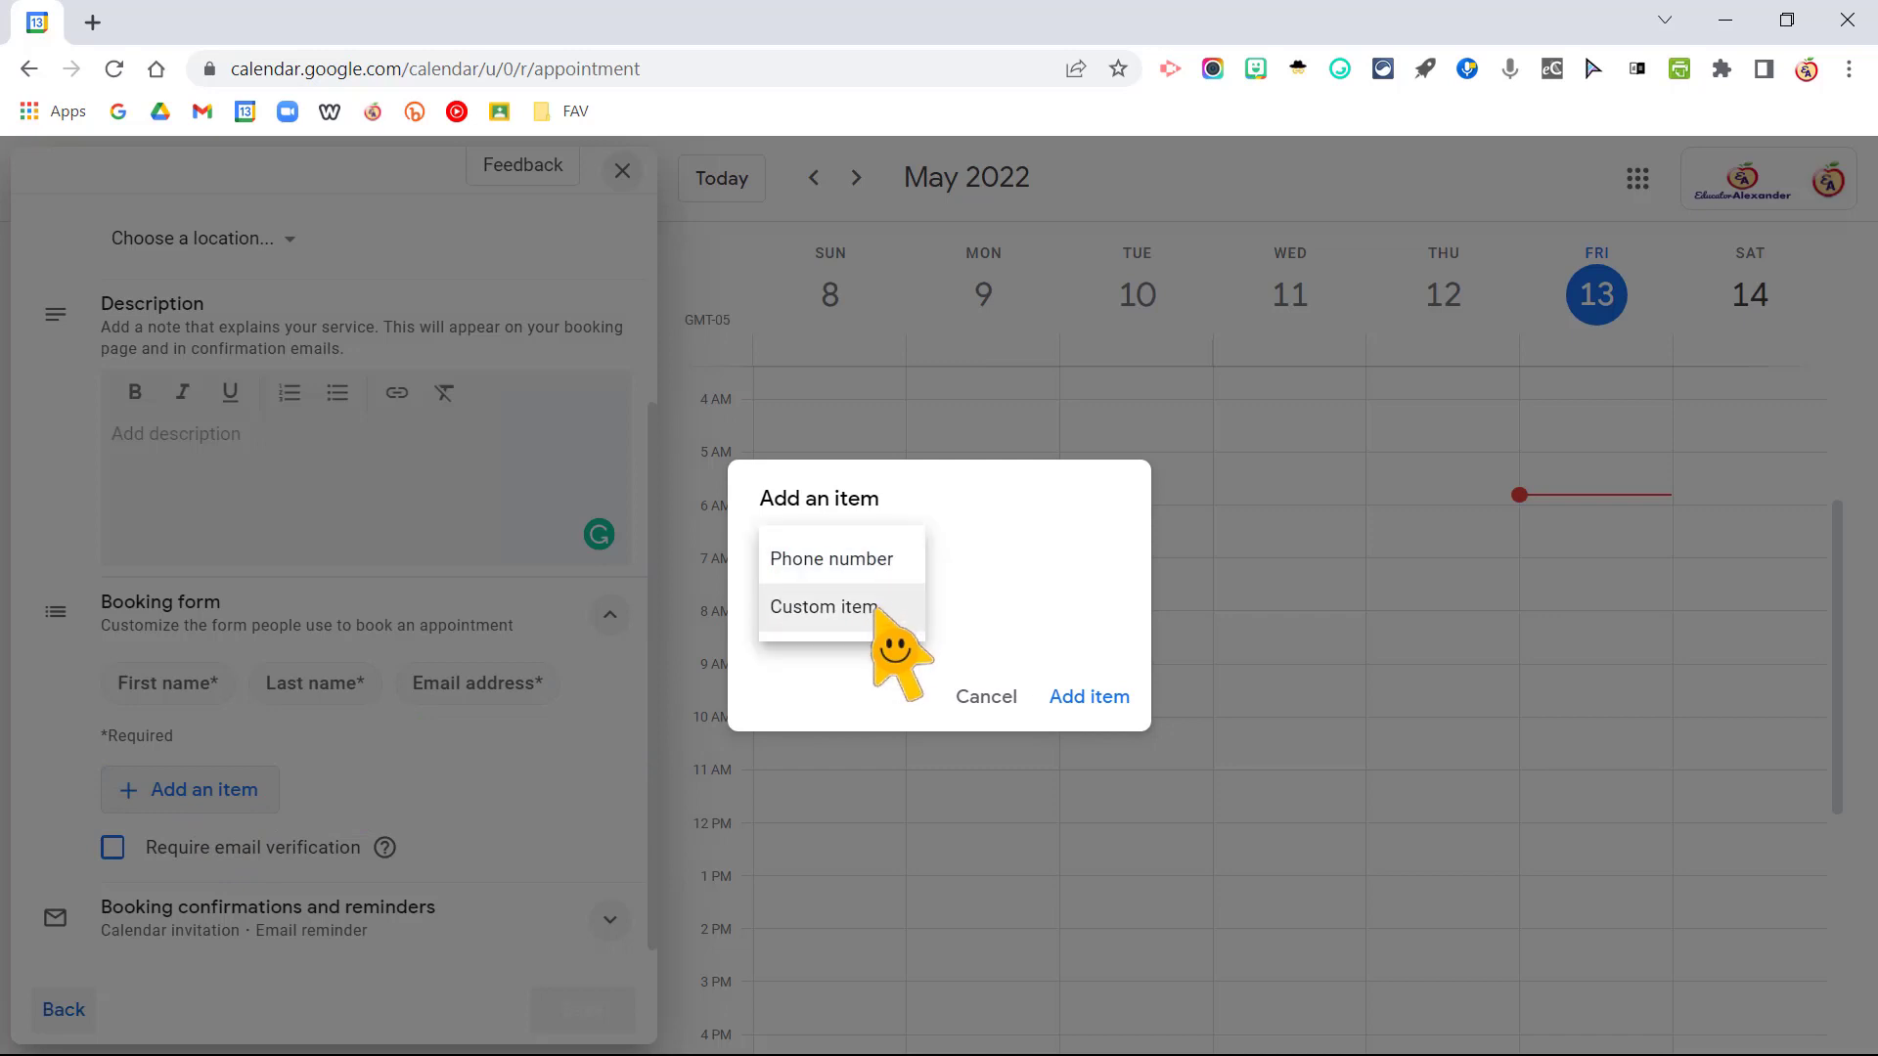
pyautogui.click(861, 608)
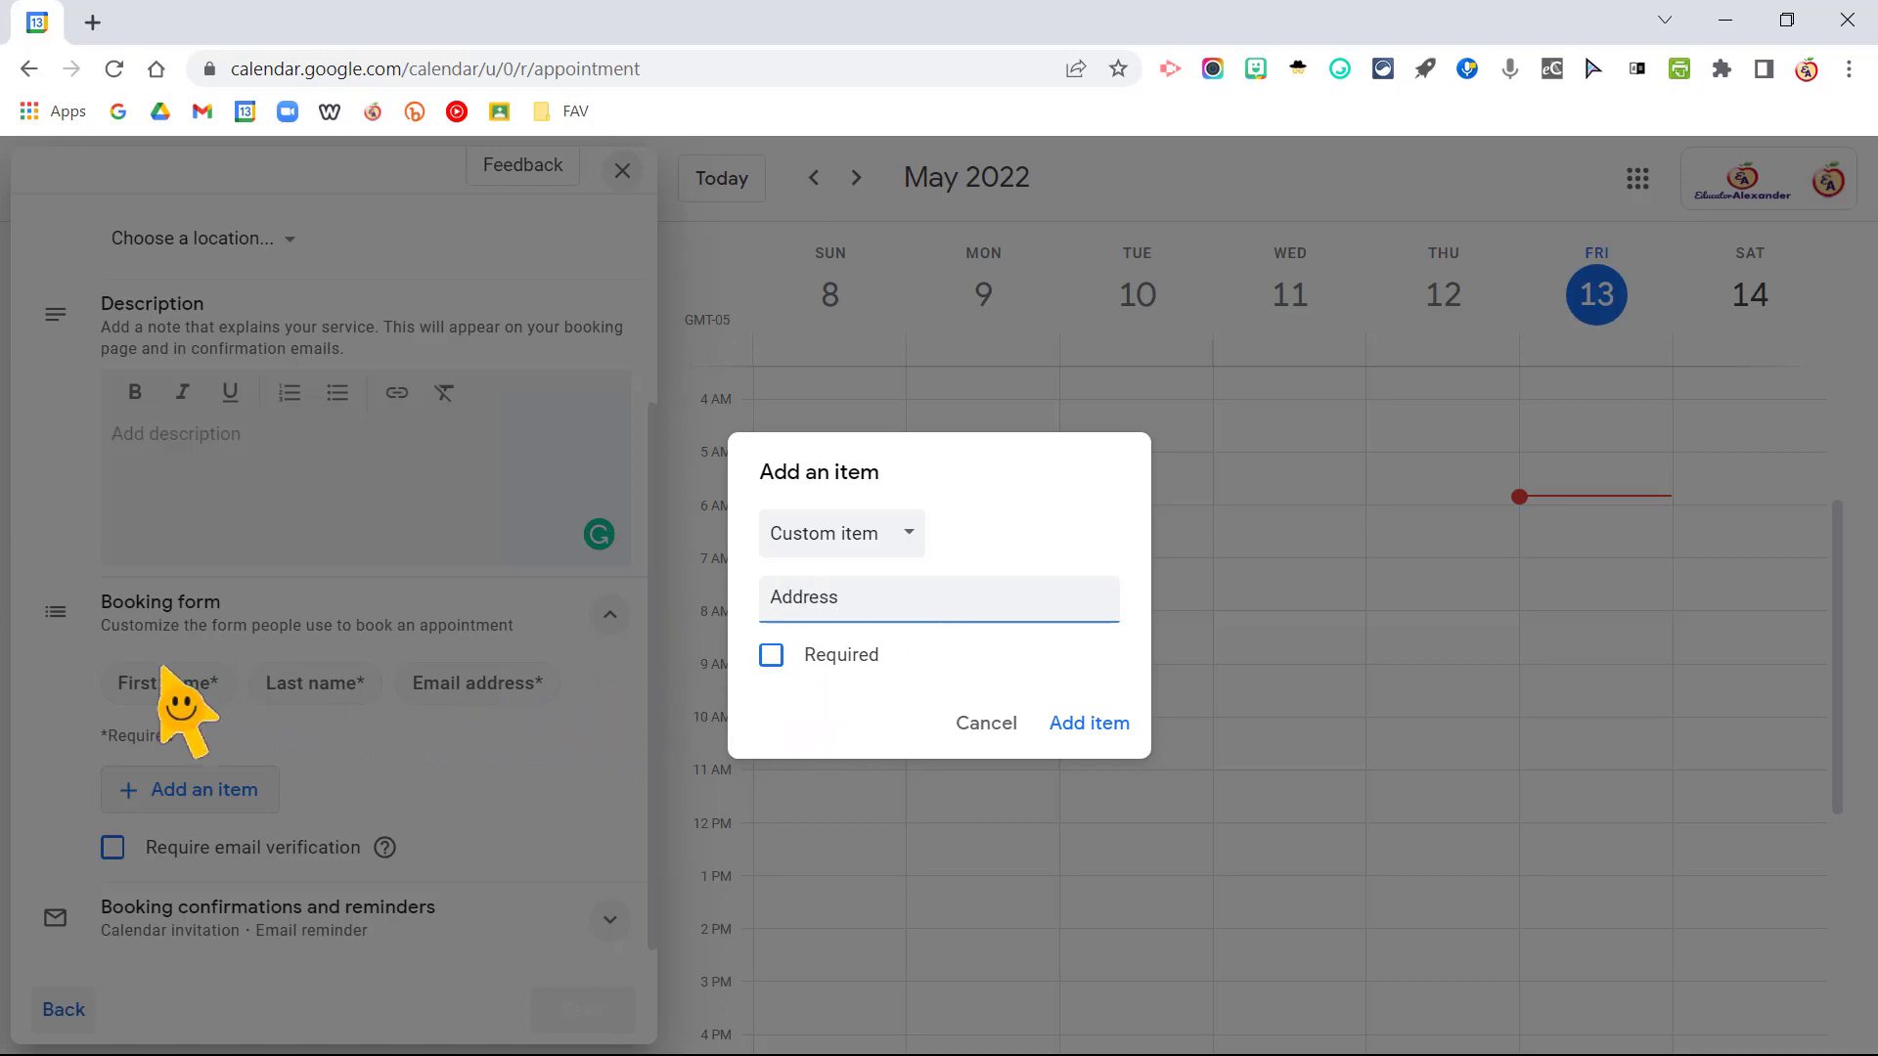
pyautogui.click(1085, 726)
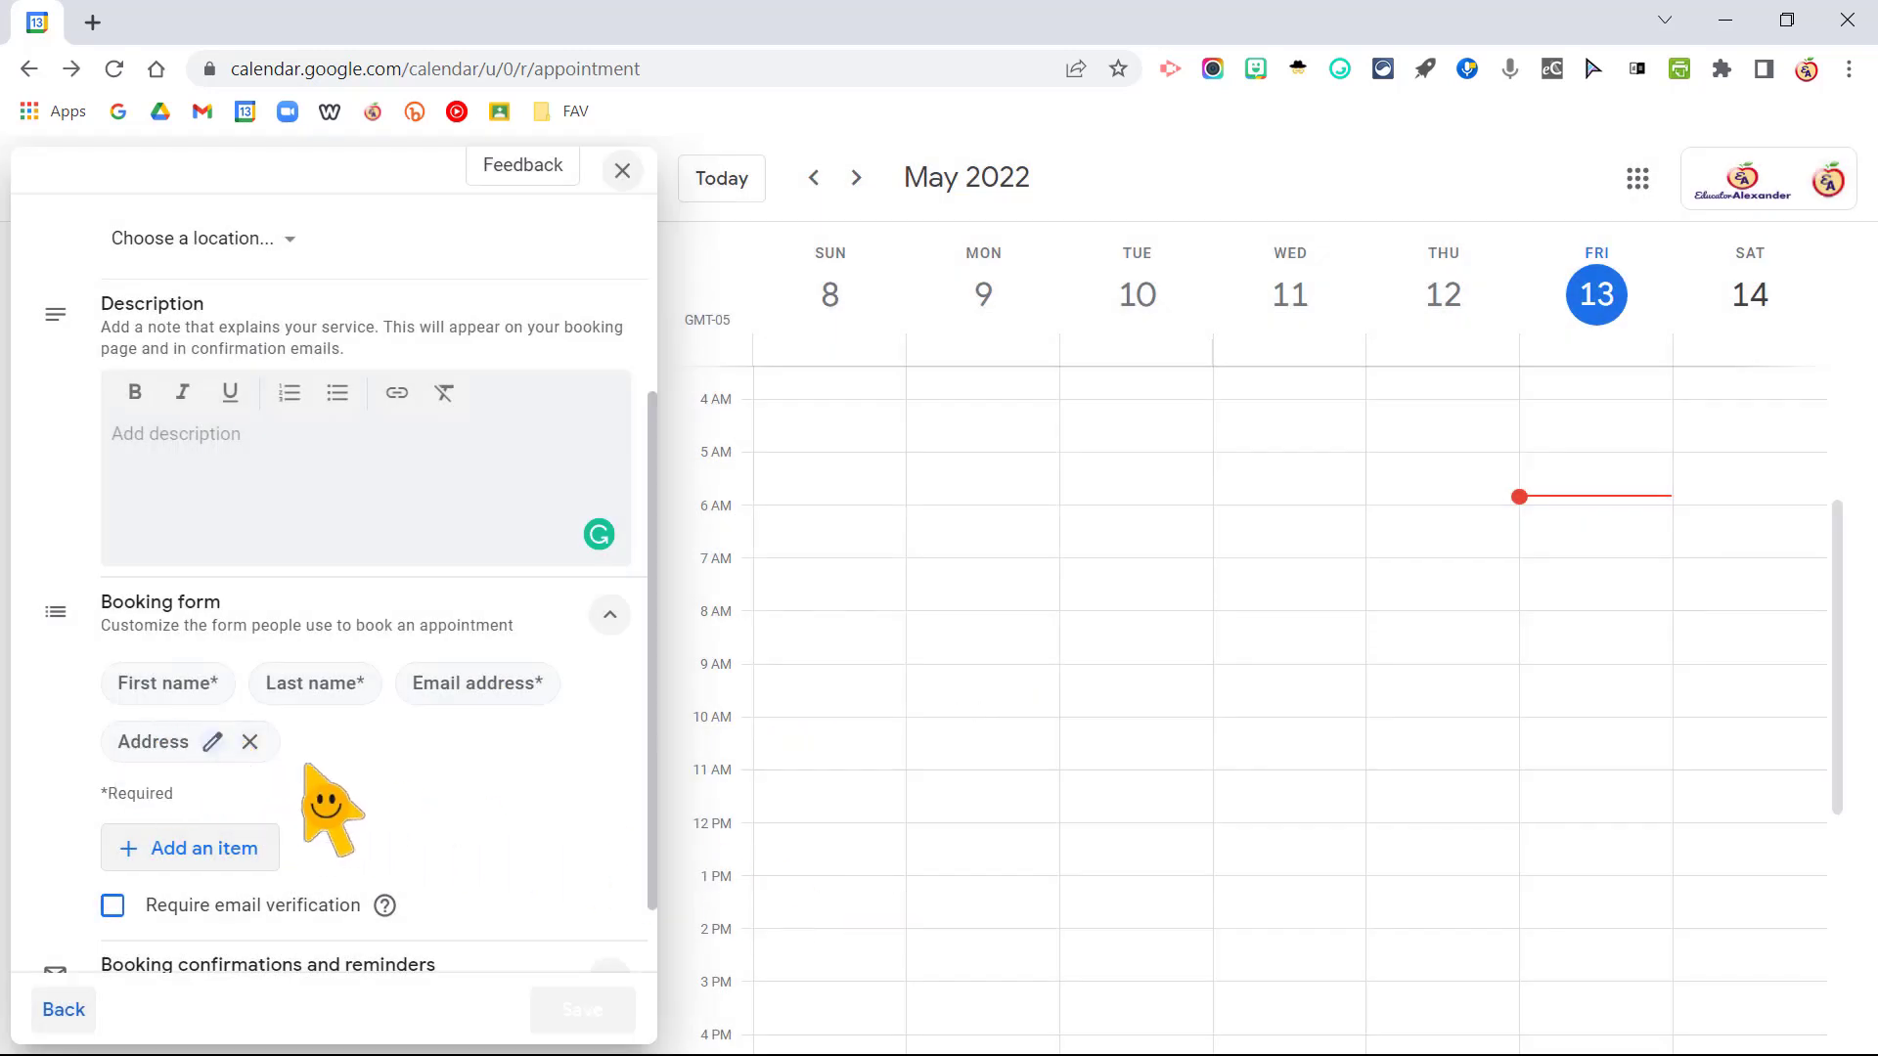
# Add a second email reminder 10 minutes before the appointment and save the appointment schedule
pyautogui.scroll(-1, 470, 812)
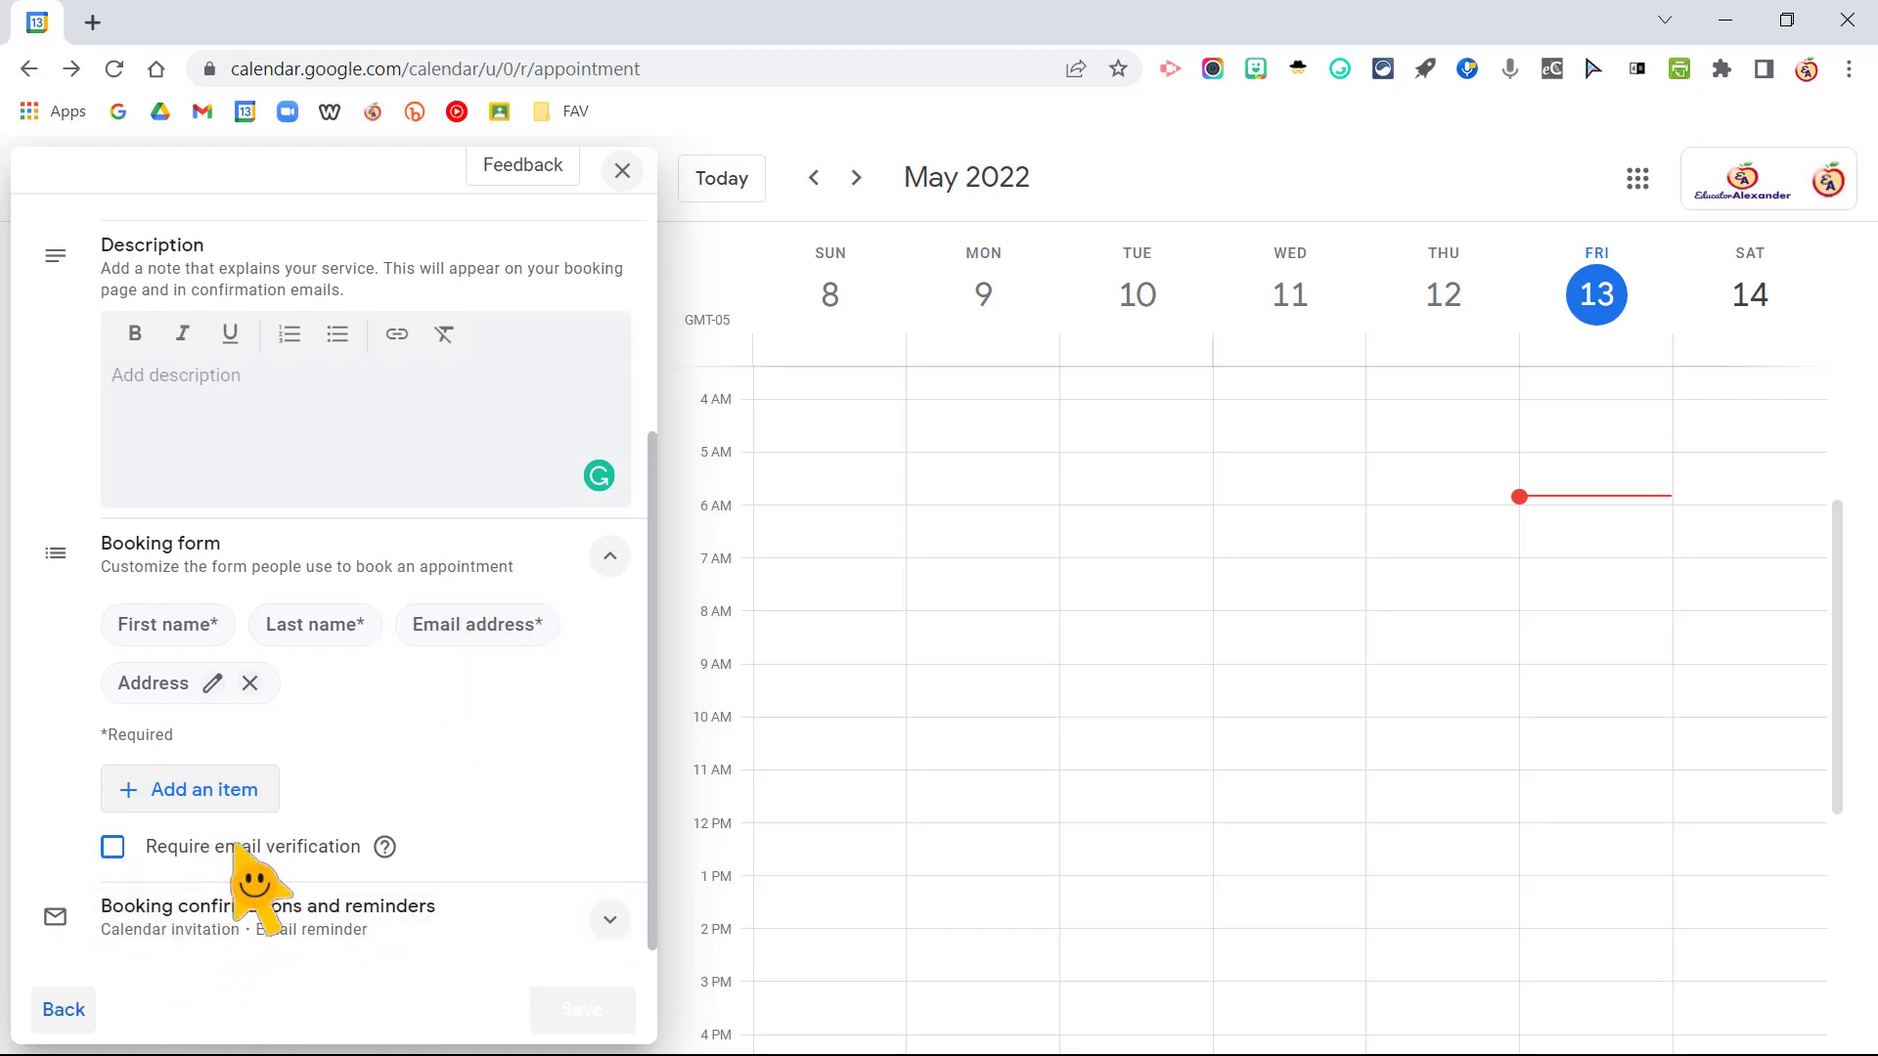
pyautogui.click(610, 919)
pyautogui.scroll(-3, 323, 939)
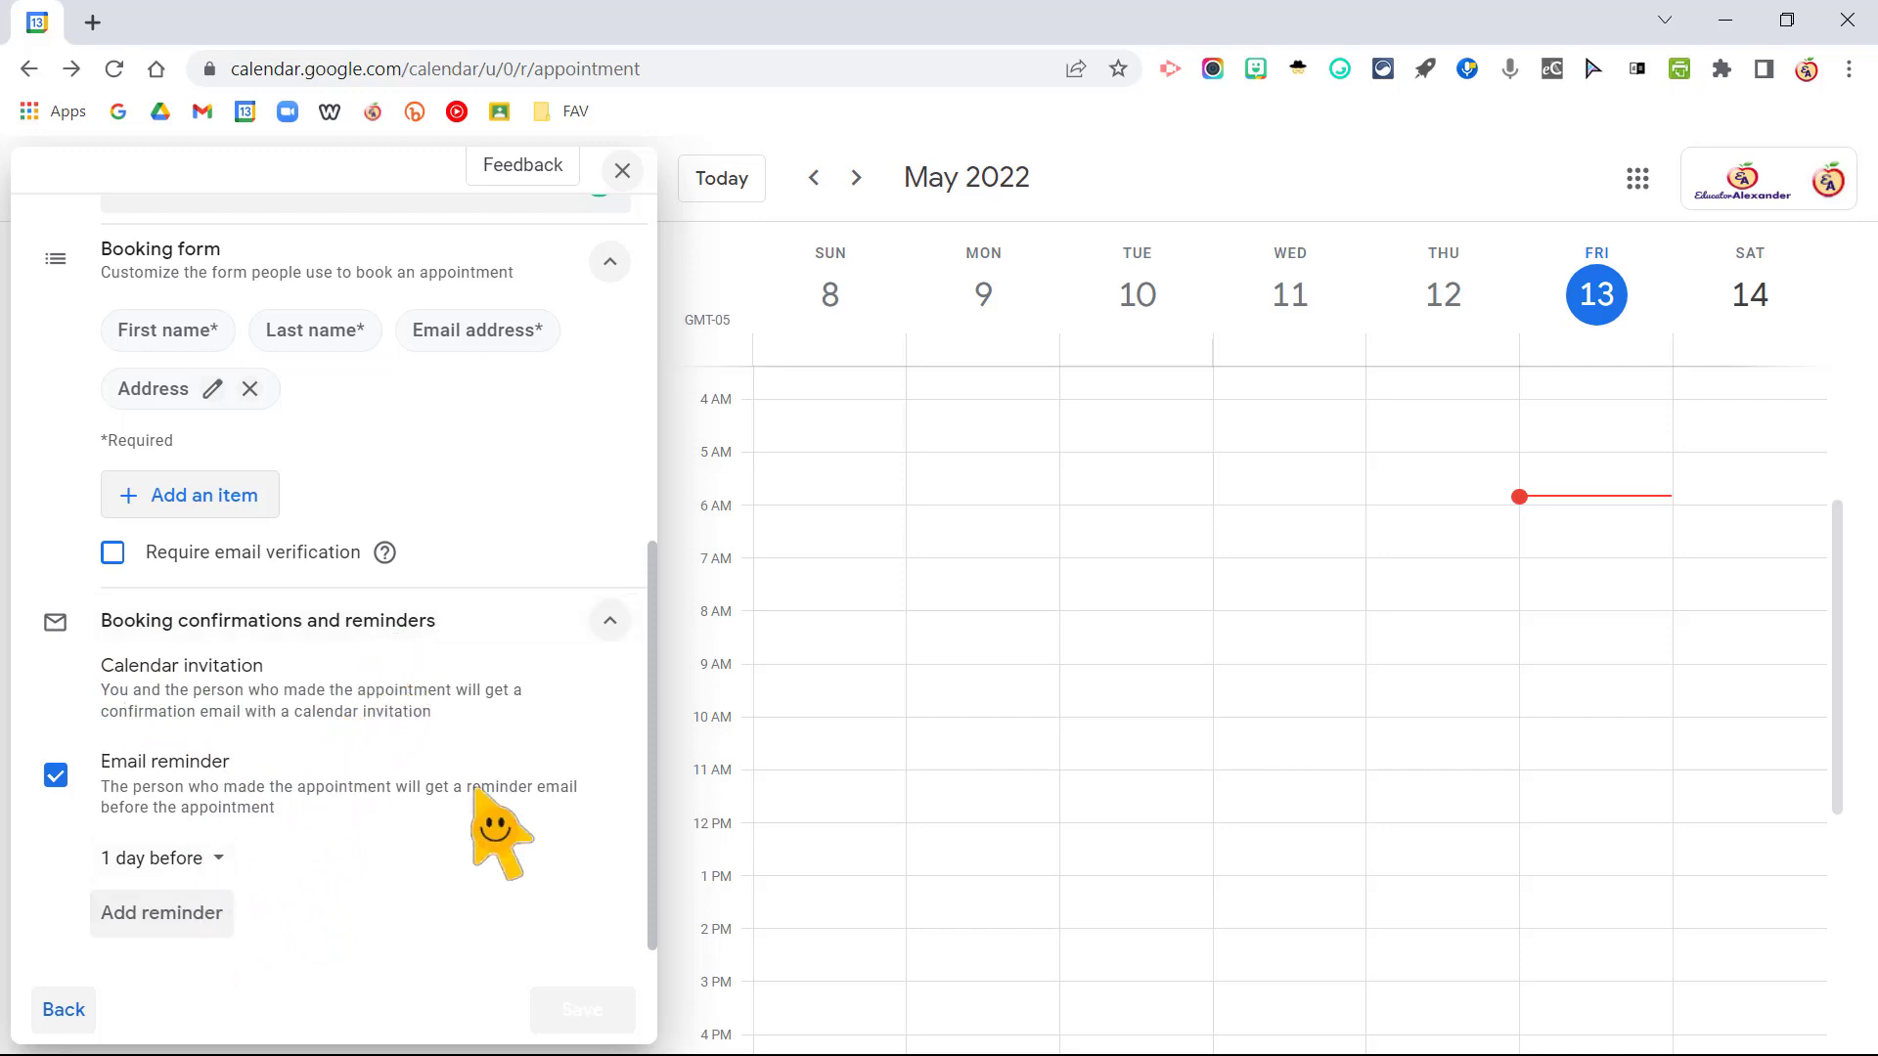
pyautogui.click(191, 861)
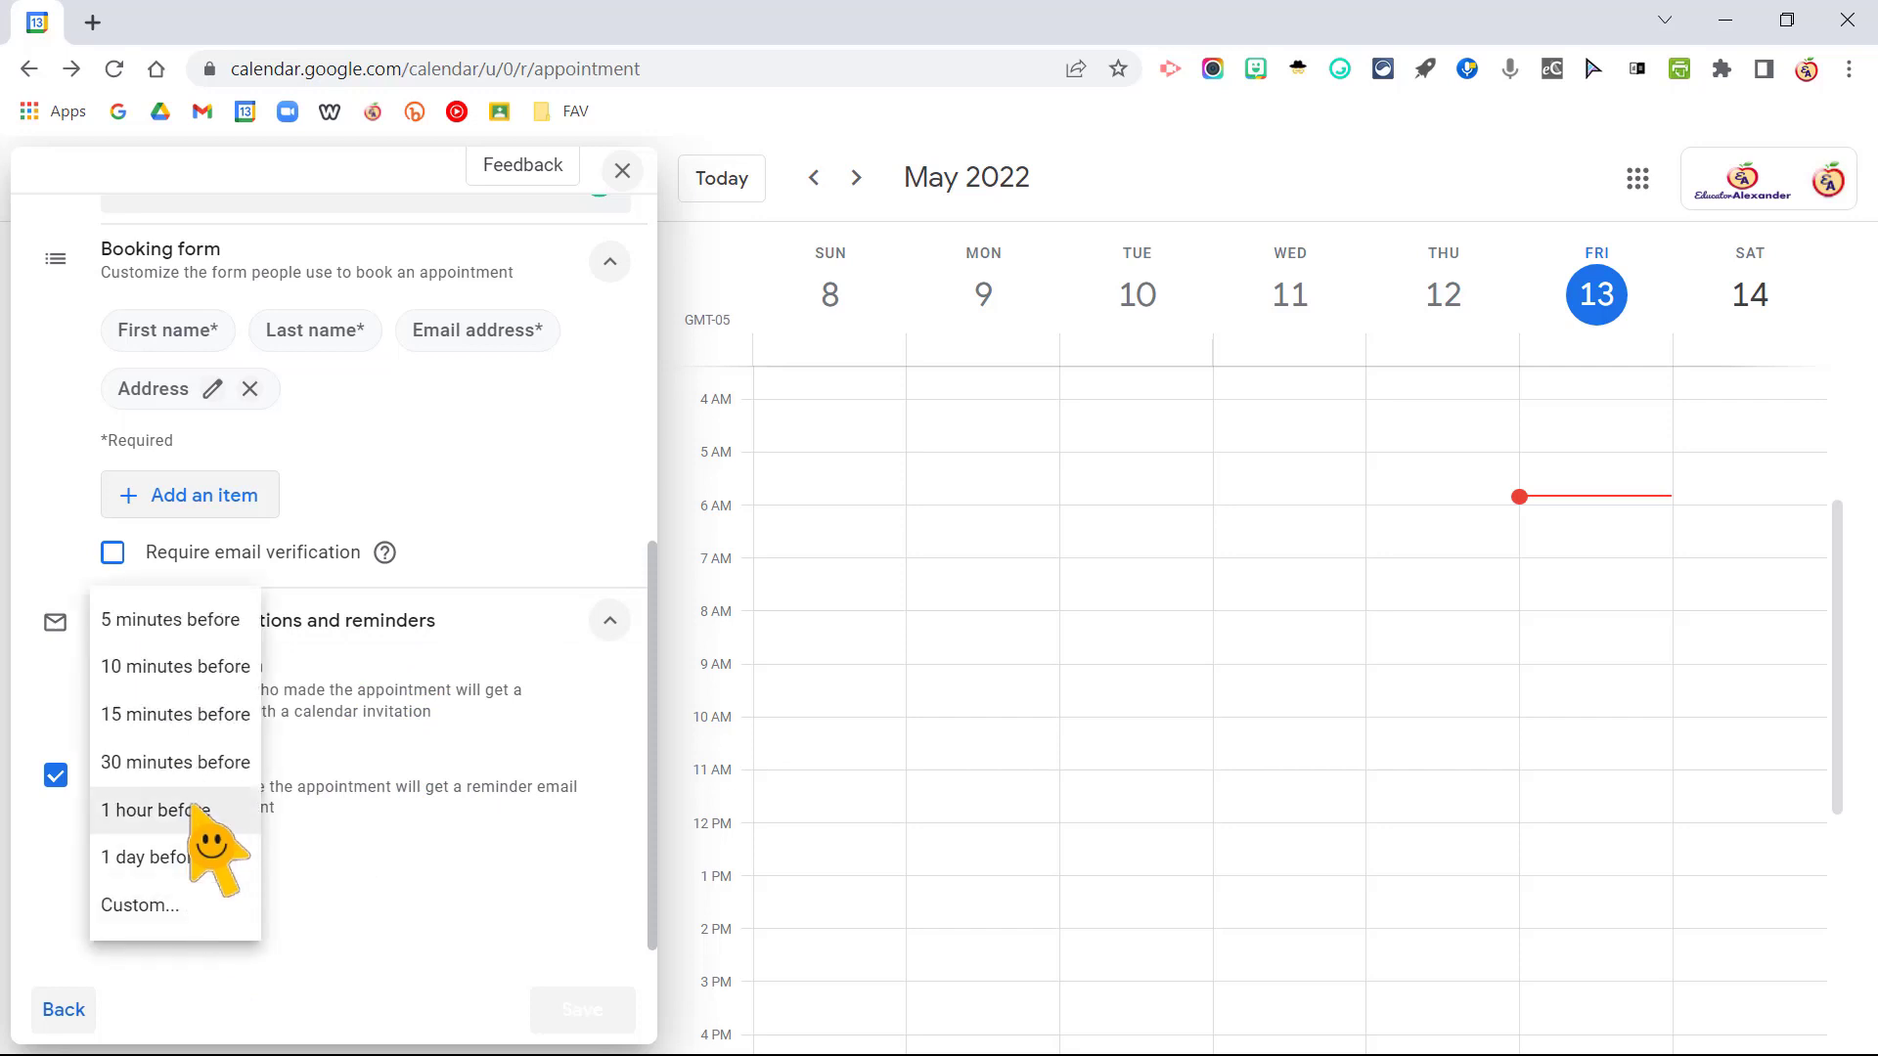
pyautogui.click(392, 878)
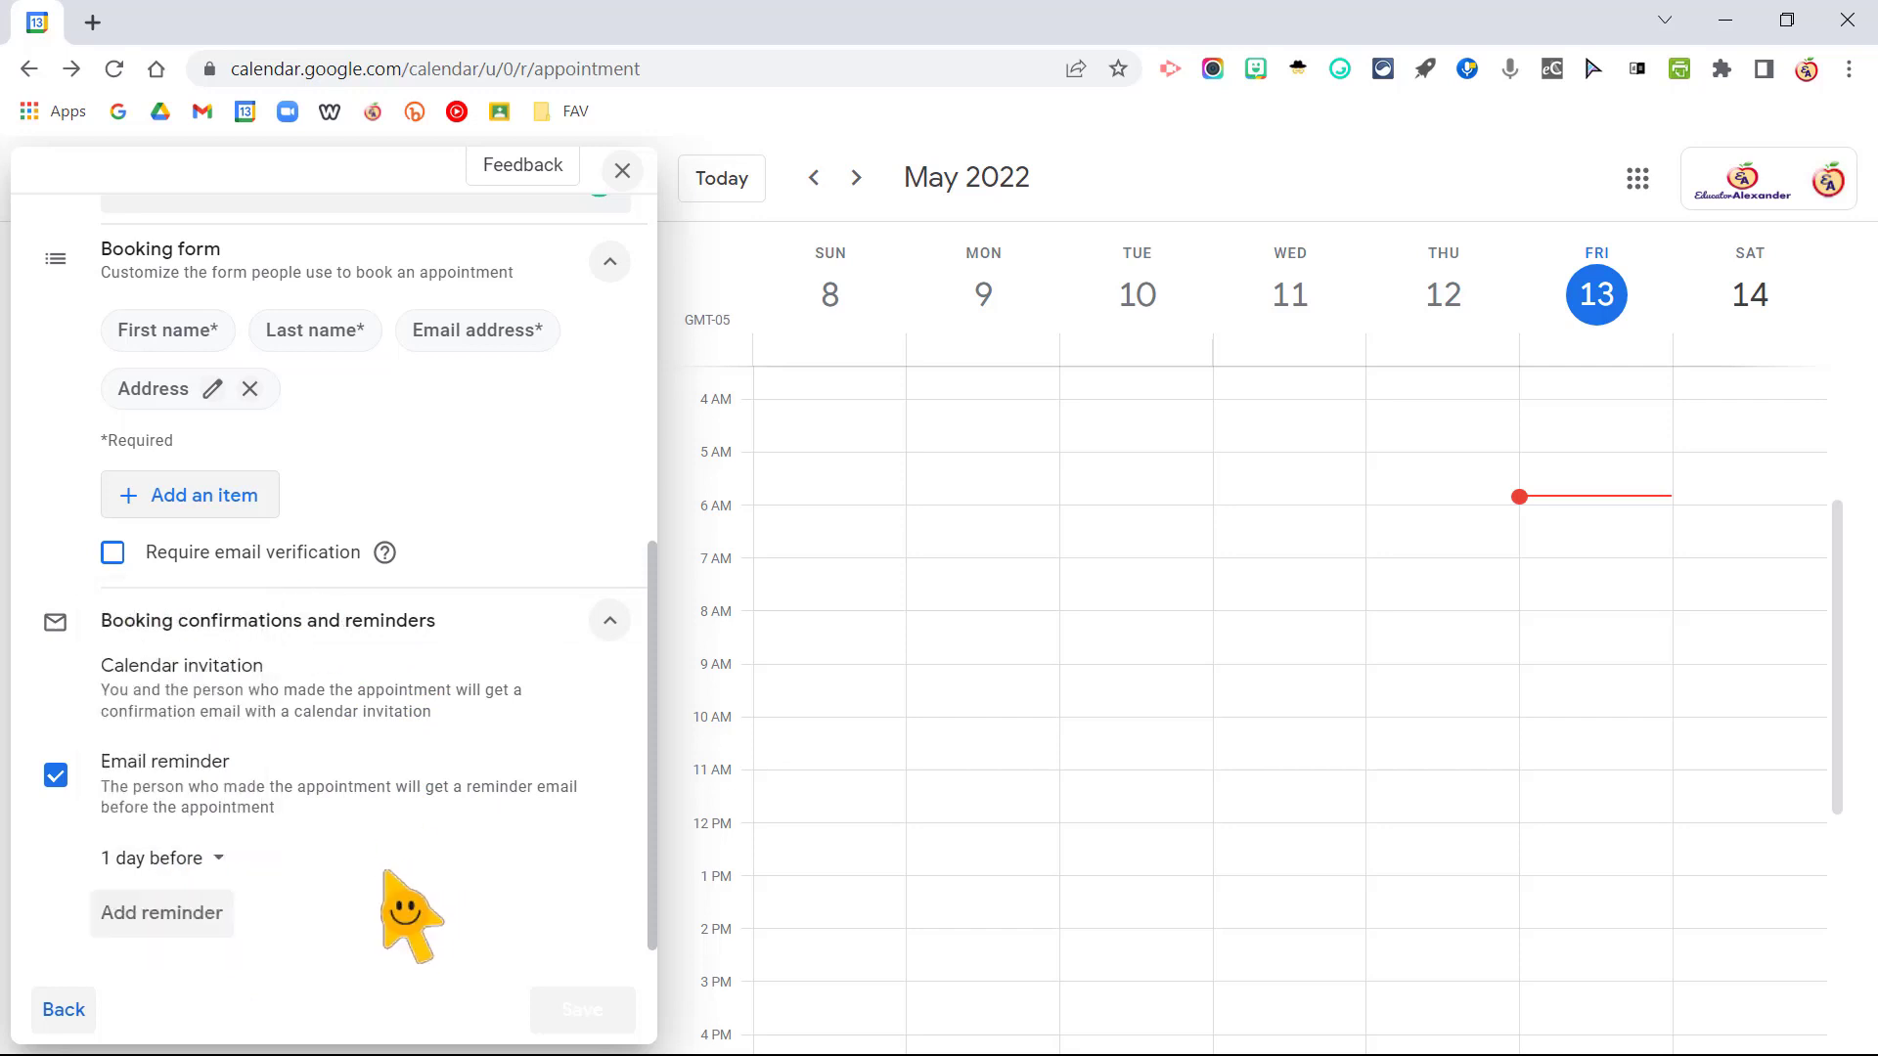
pyautogui.click(176, 913)
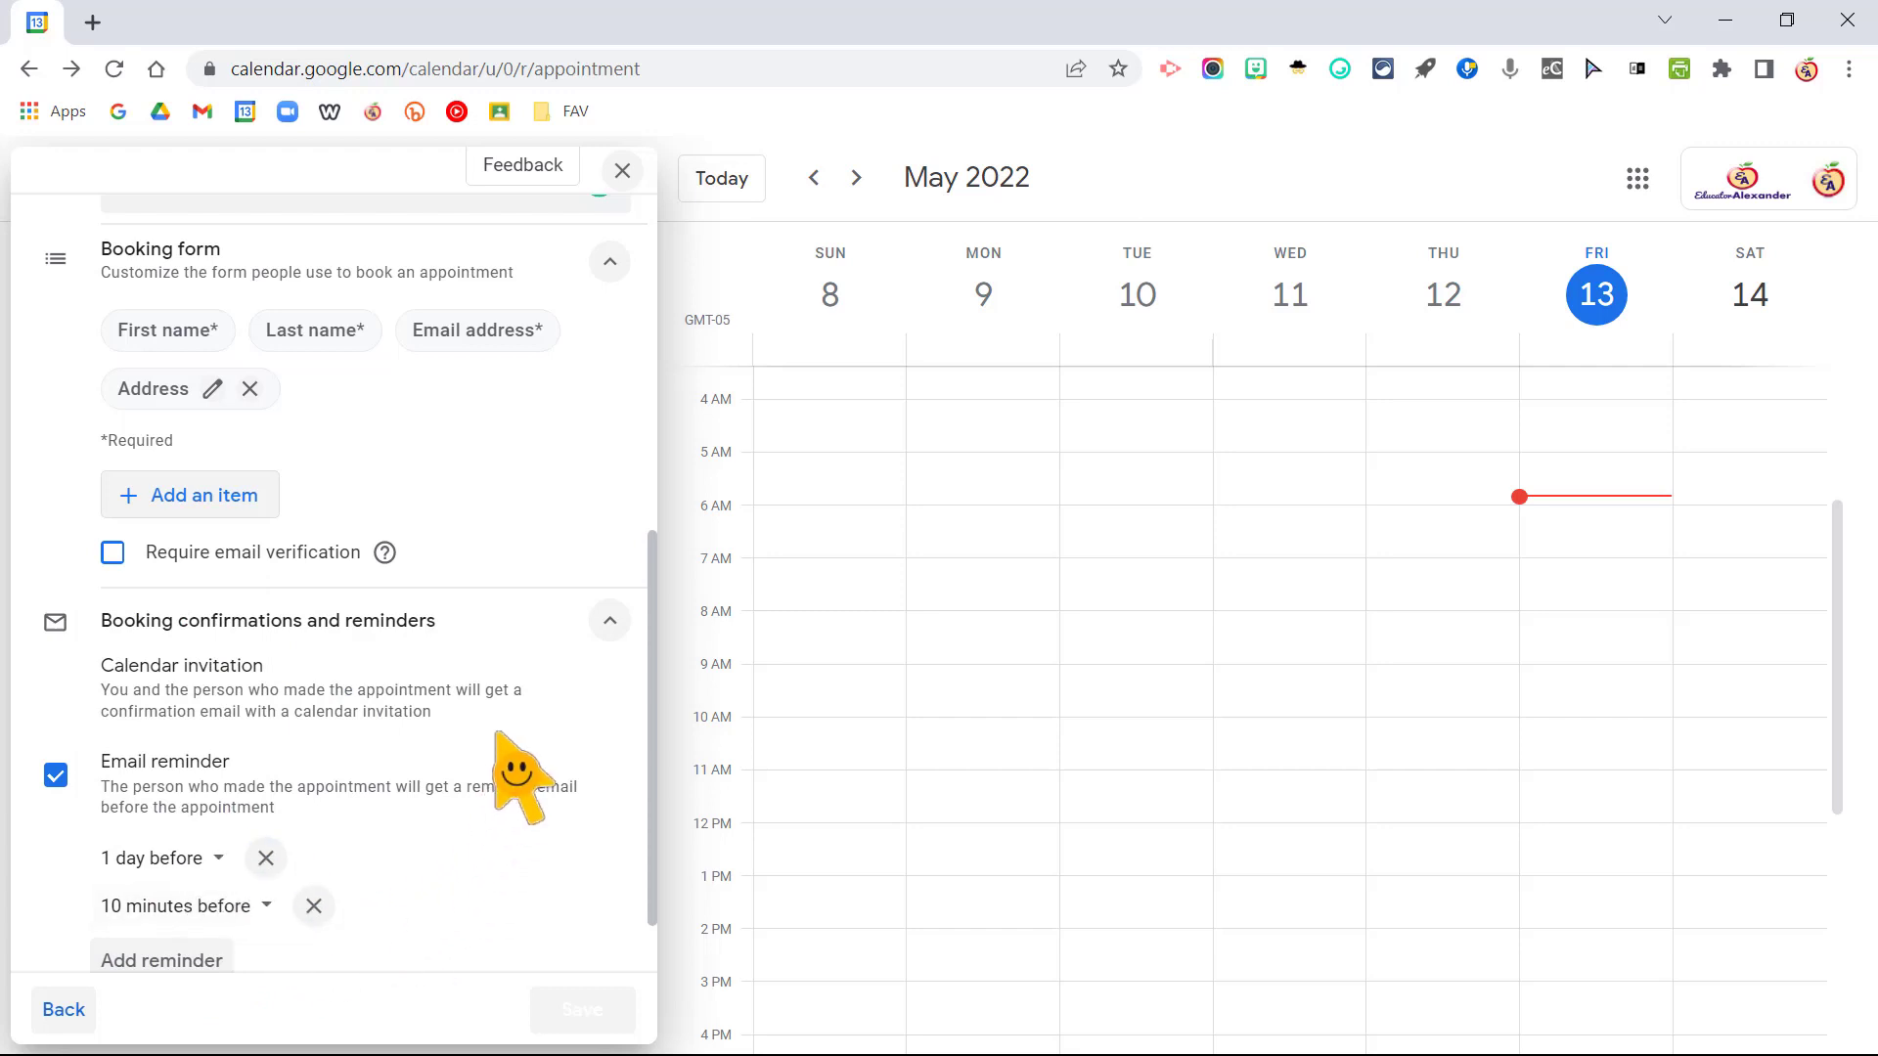
pyautogui.scroll(-1, 499, 772)
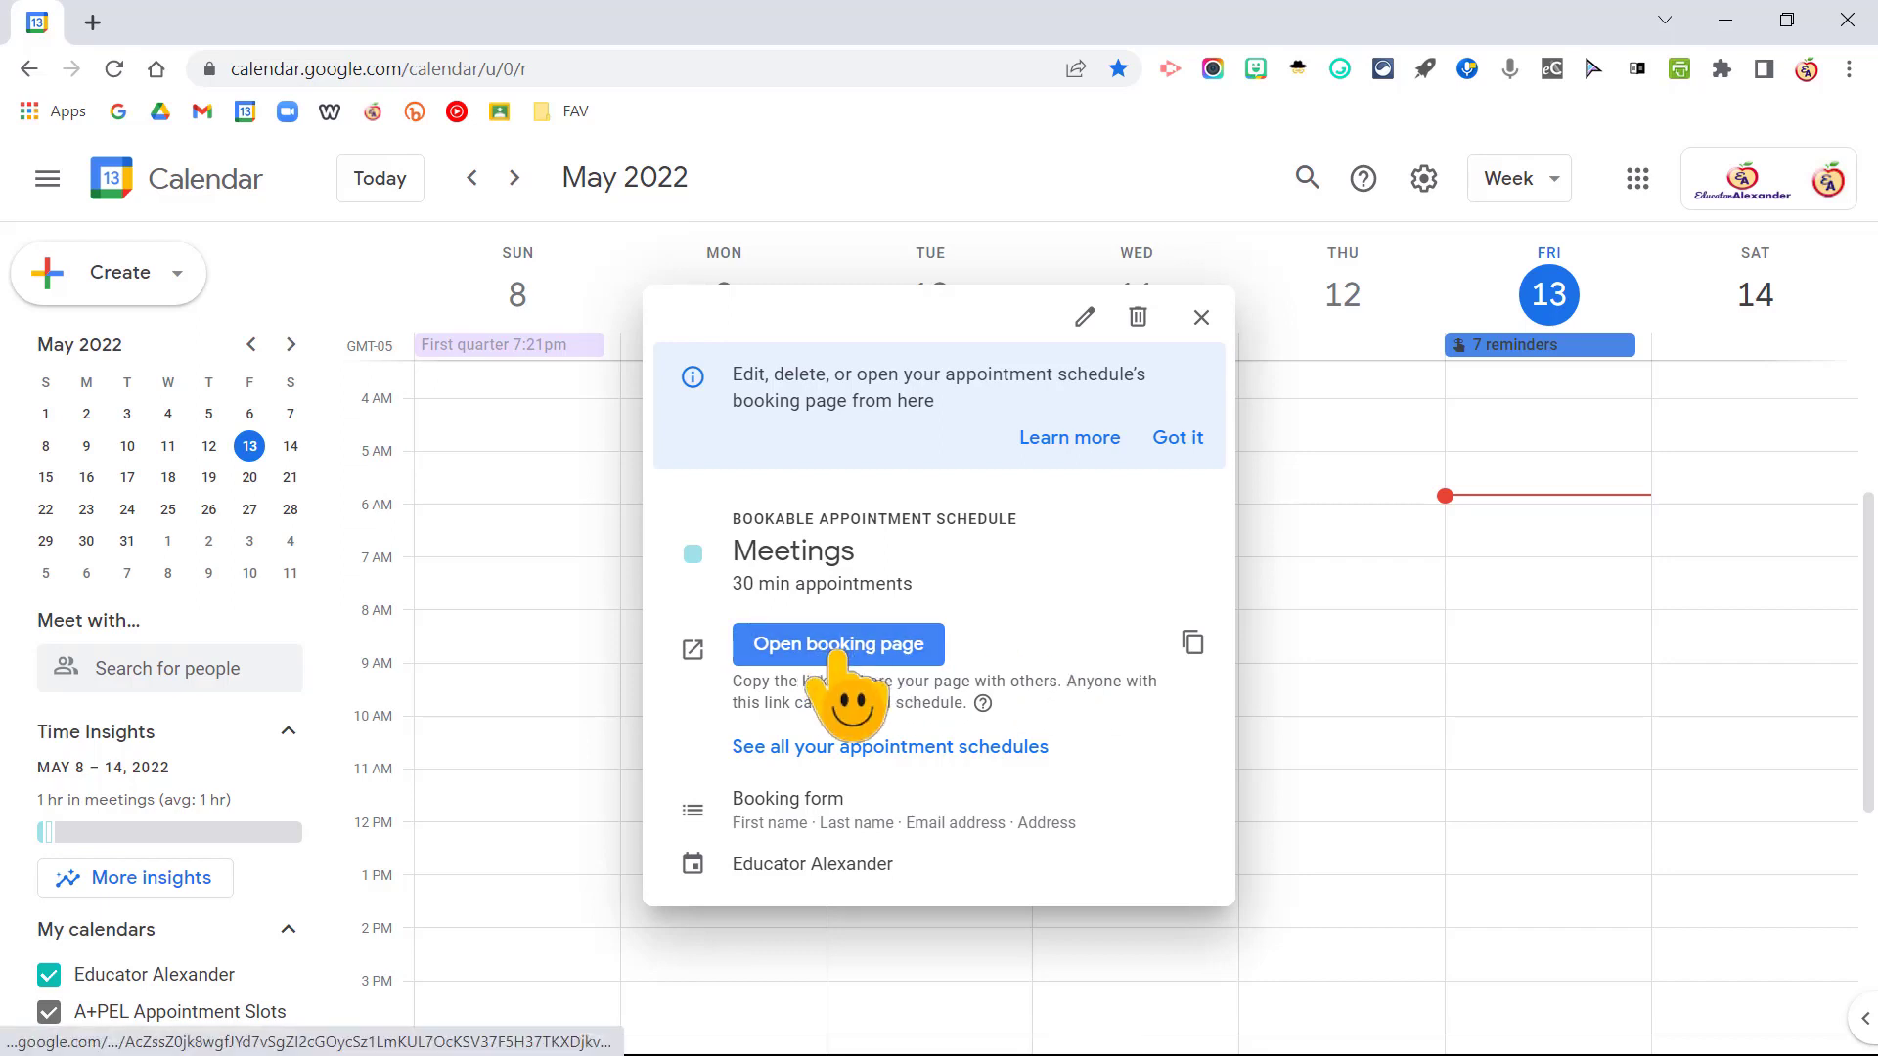
# Copy the Meetings schedule's booking link and open its booking page
pyautogui.click(1192, 642)
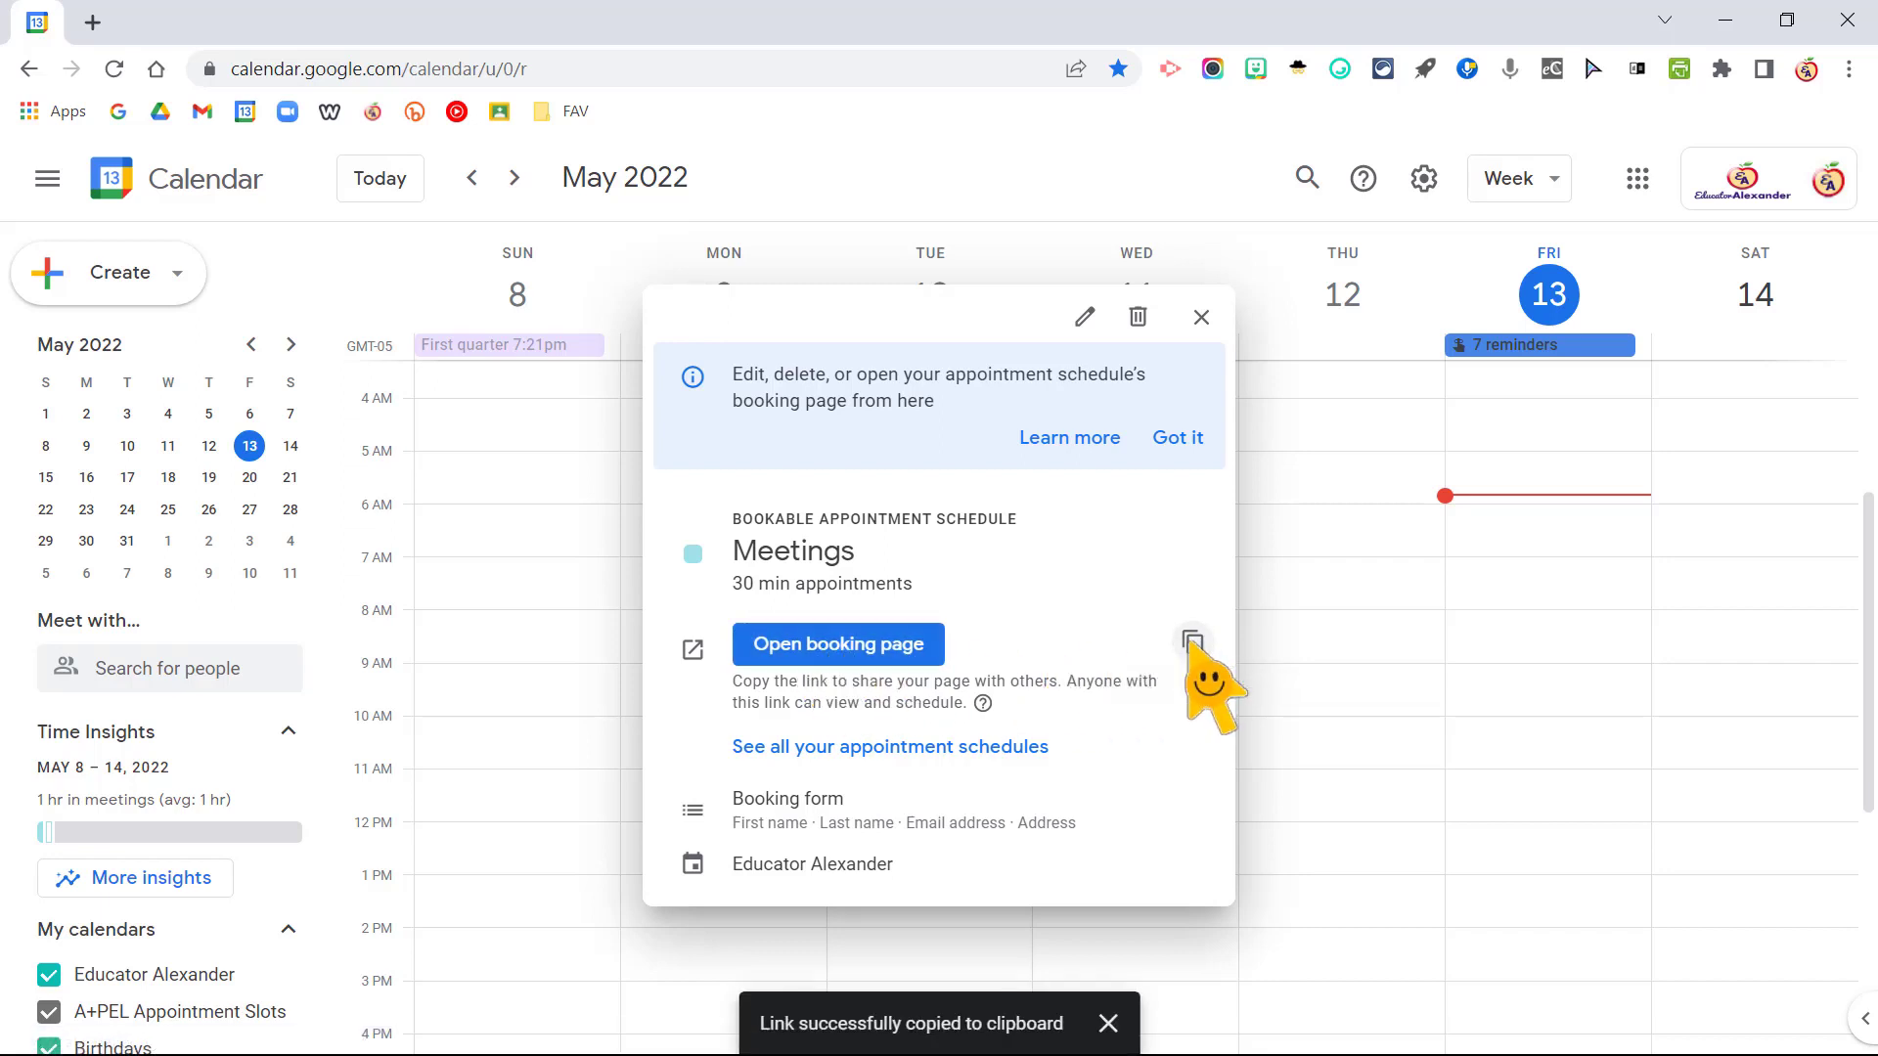
pyautogui.click(834, 653)
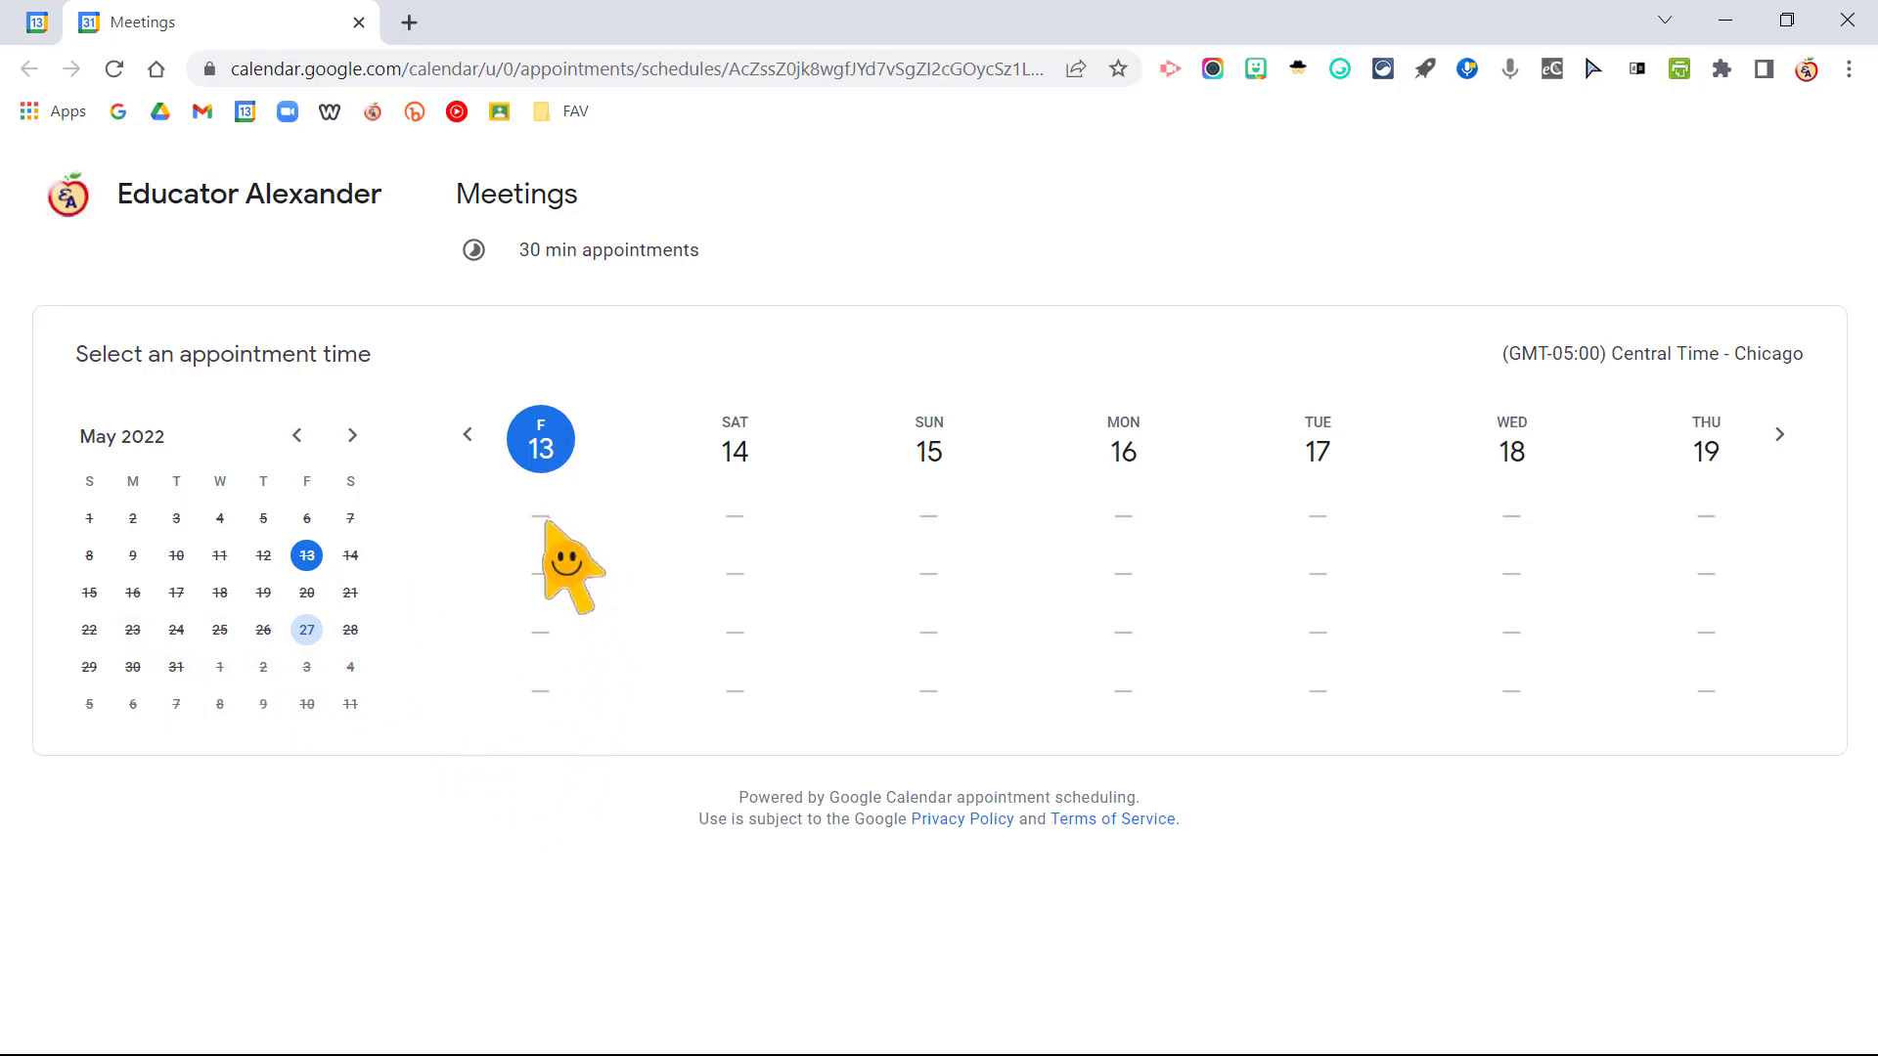
# Browse the booking page's weeks to Friday, May 27 and select the 6:40am appointment slot
pyautogui.click(1779, 434)
pyautogui.click(1778, 433)
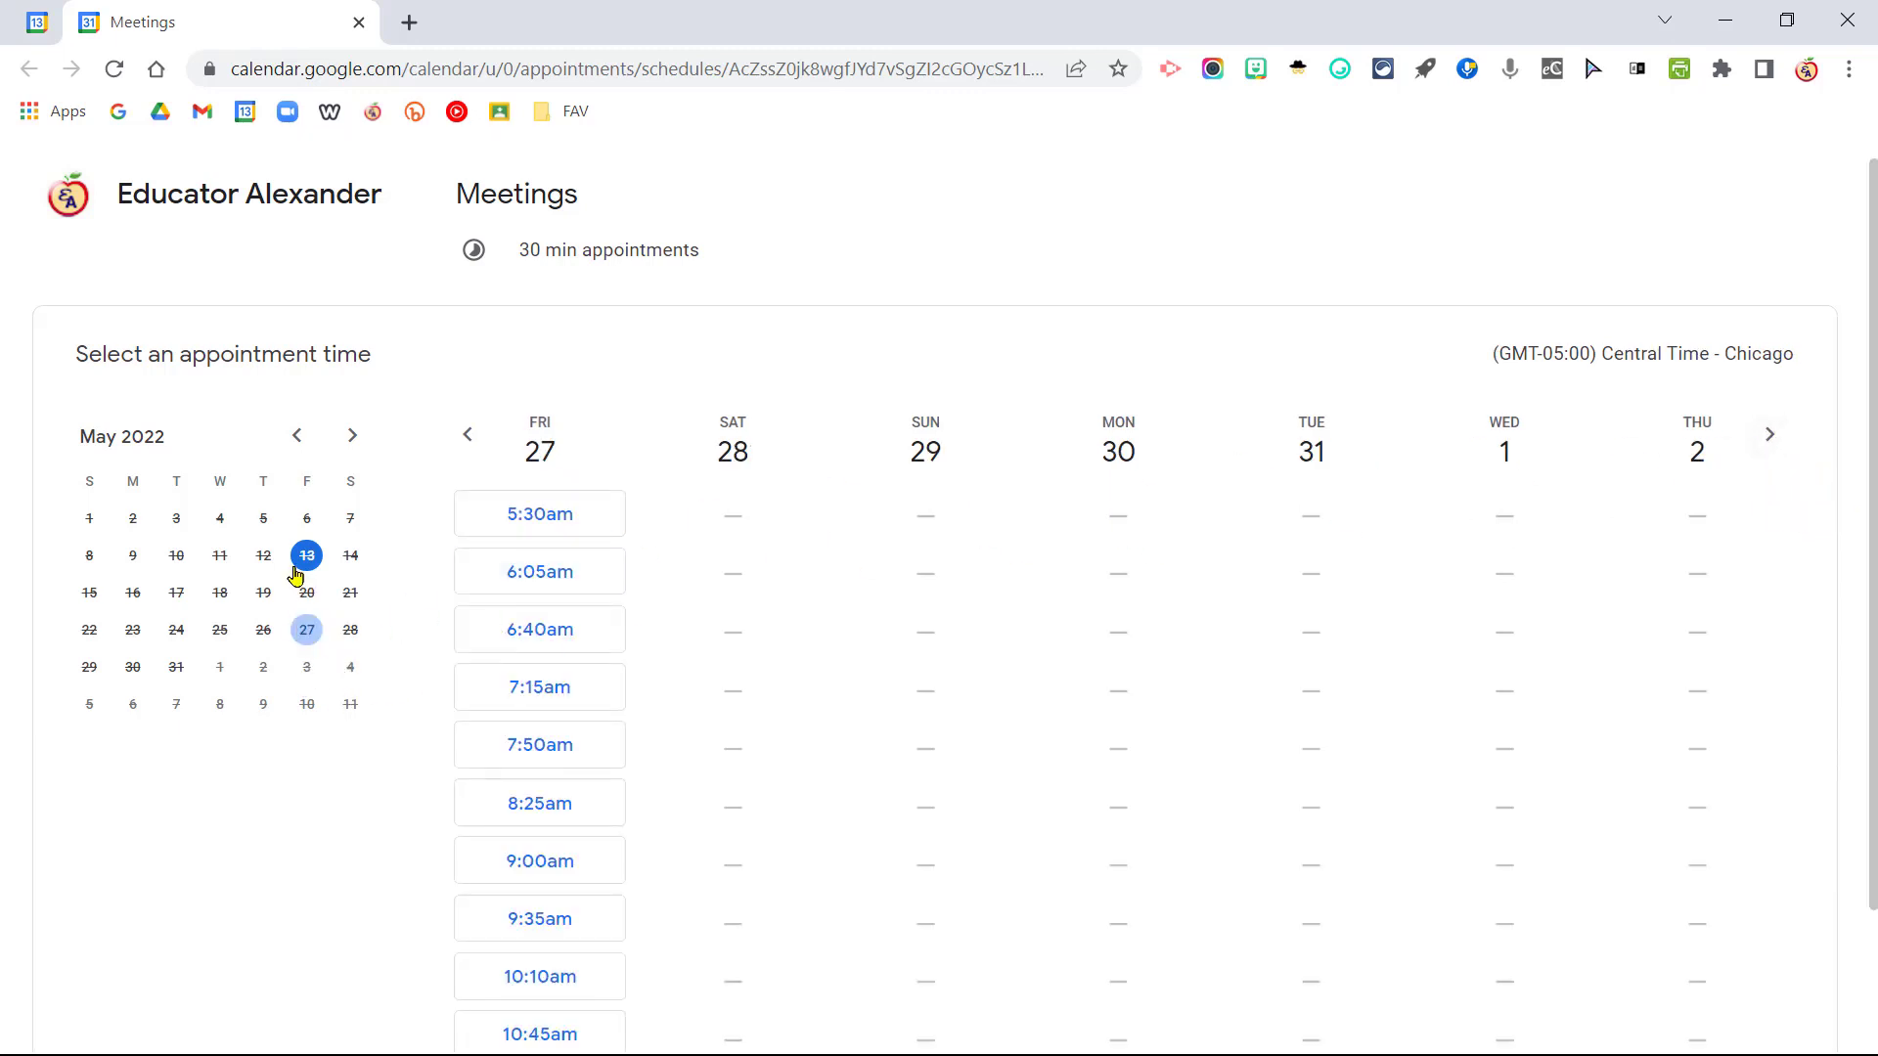
pyautogui.click(468, 434)
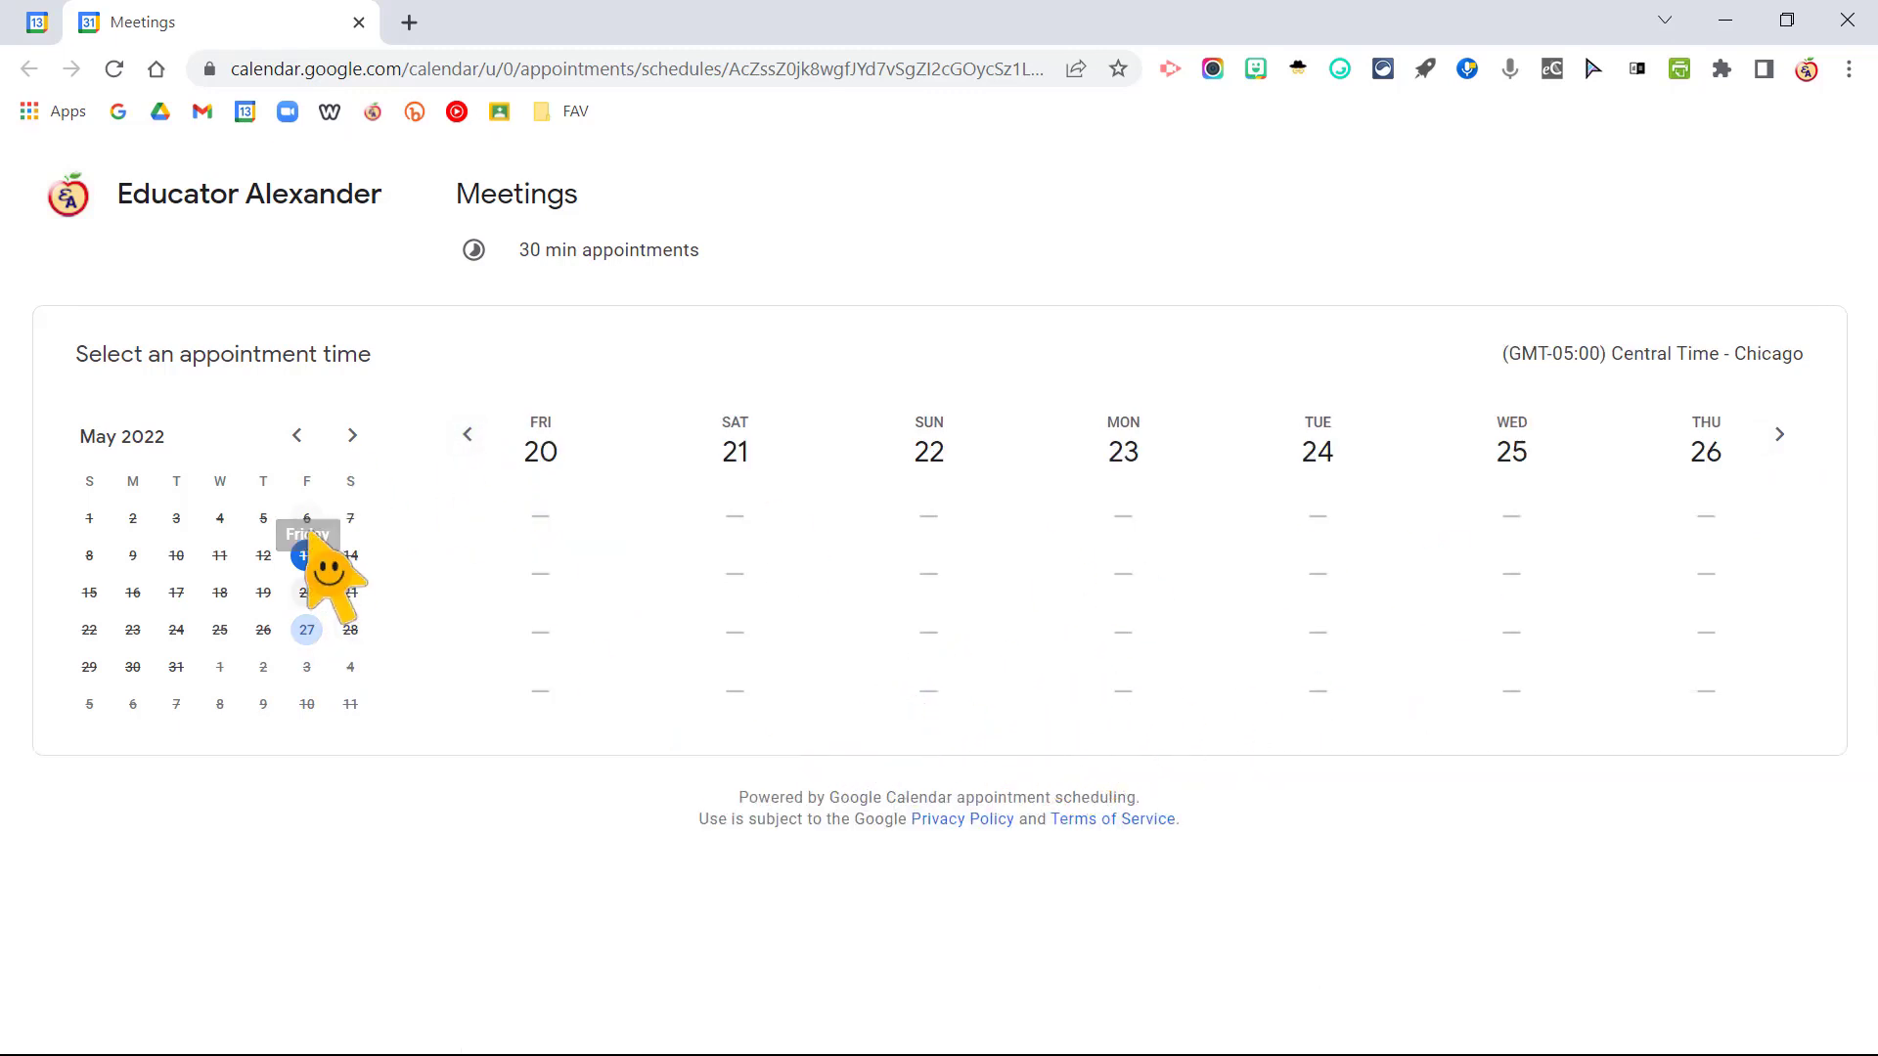
pyautogui.click(308, 631)
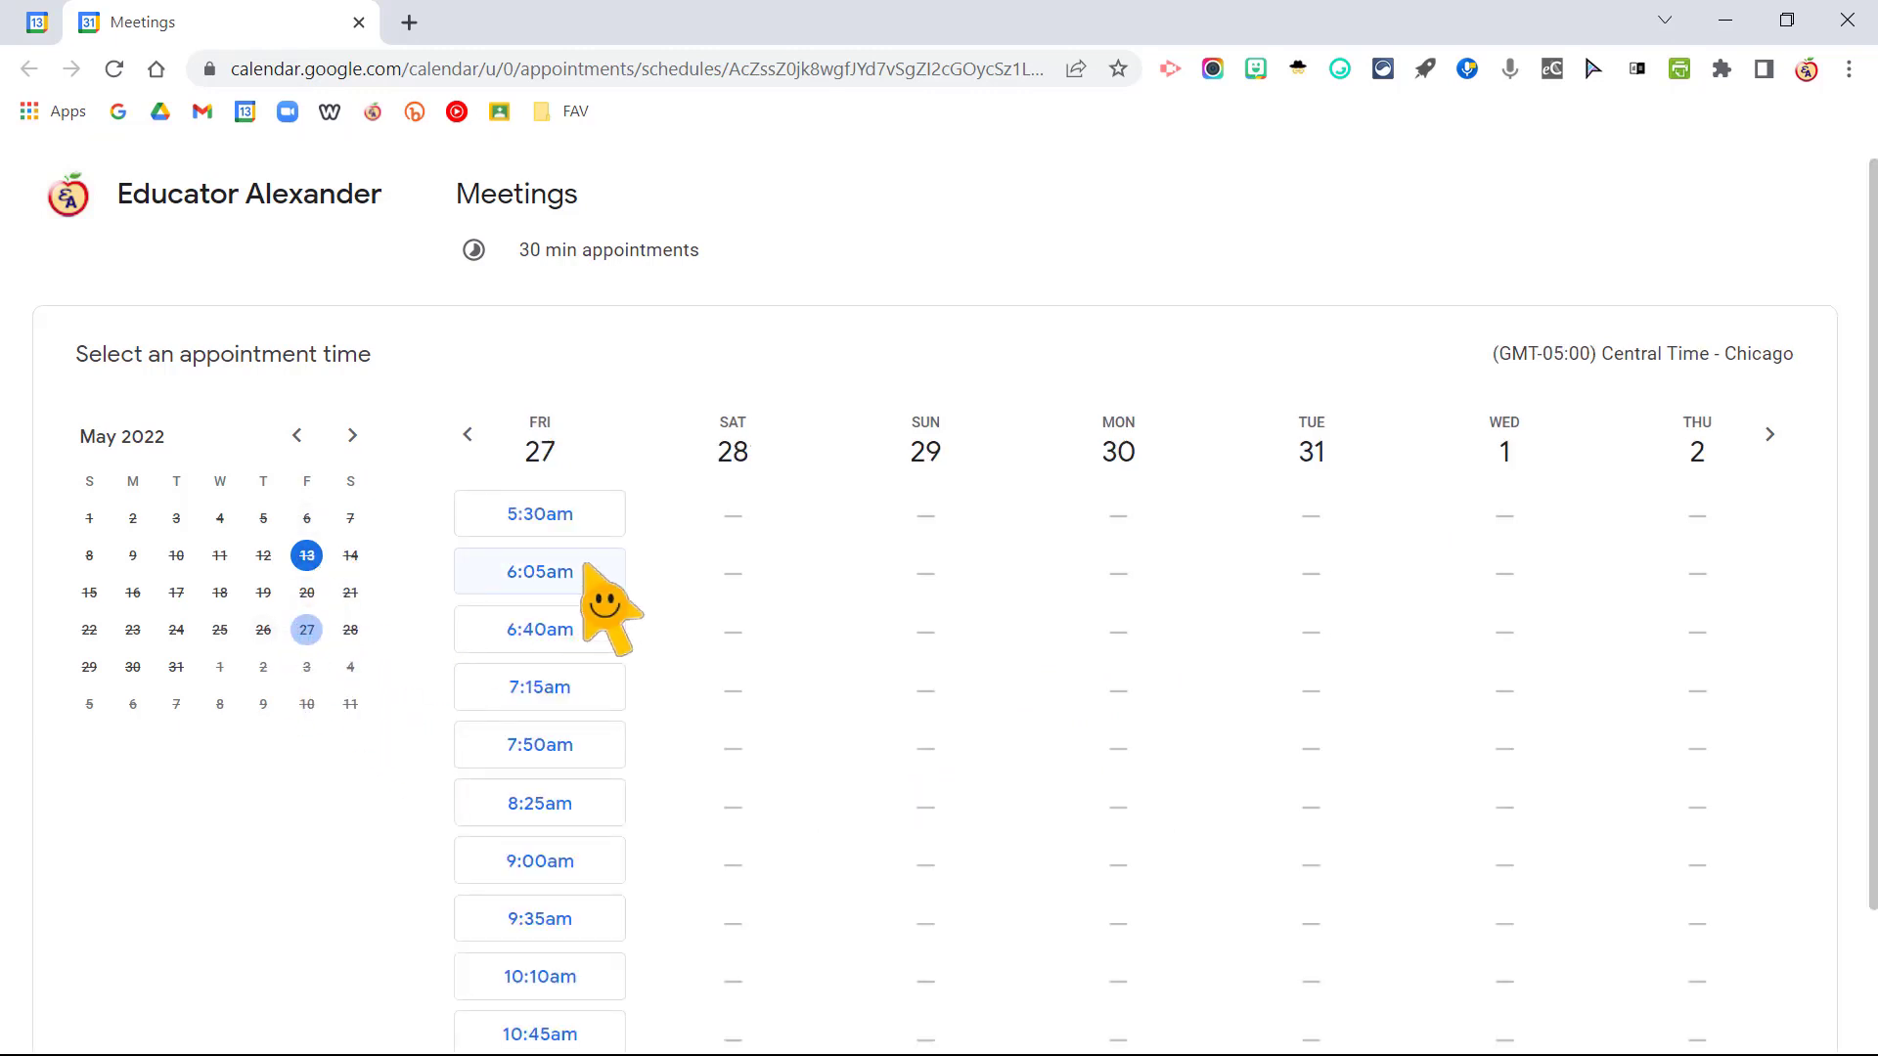
pyautogui.scroll(-2, 585, 565)
pyautogui.click(573, 494)
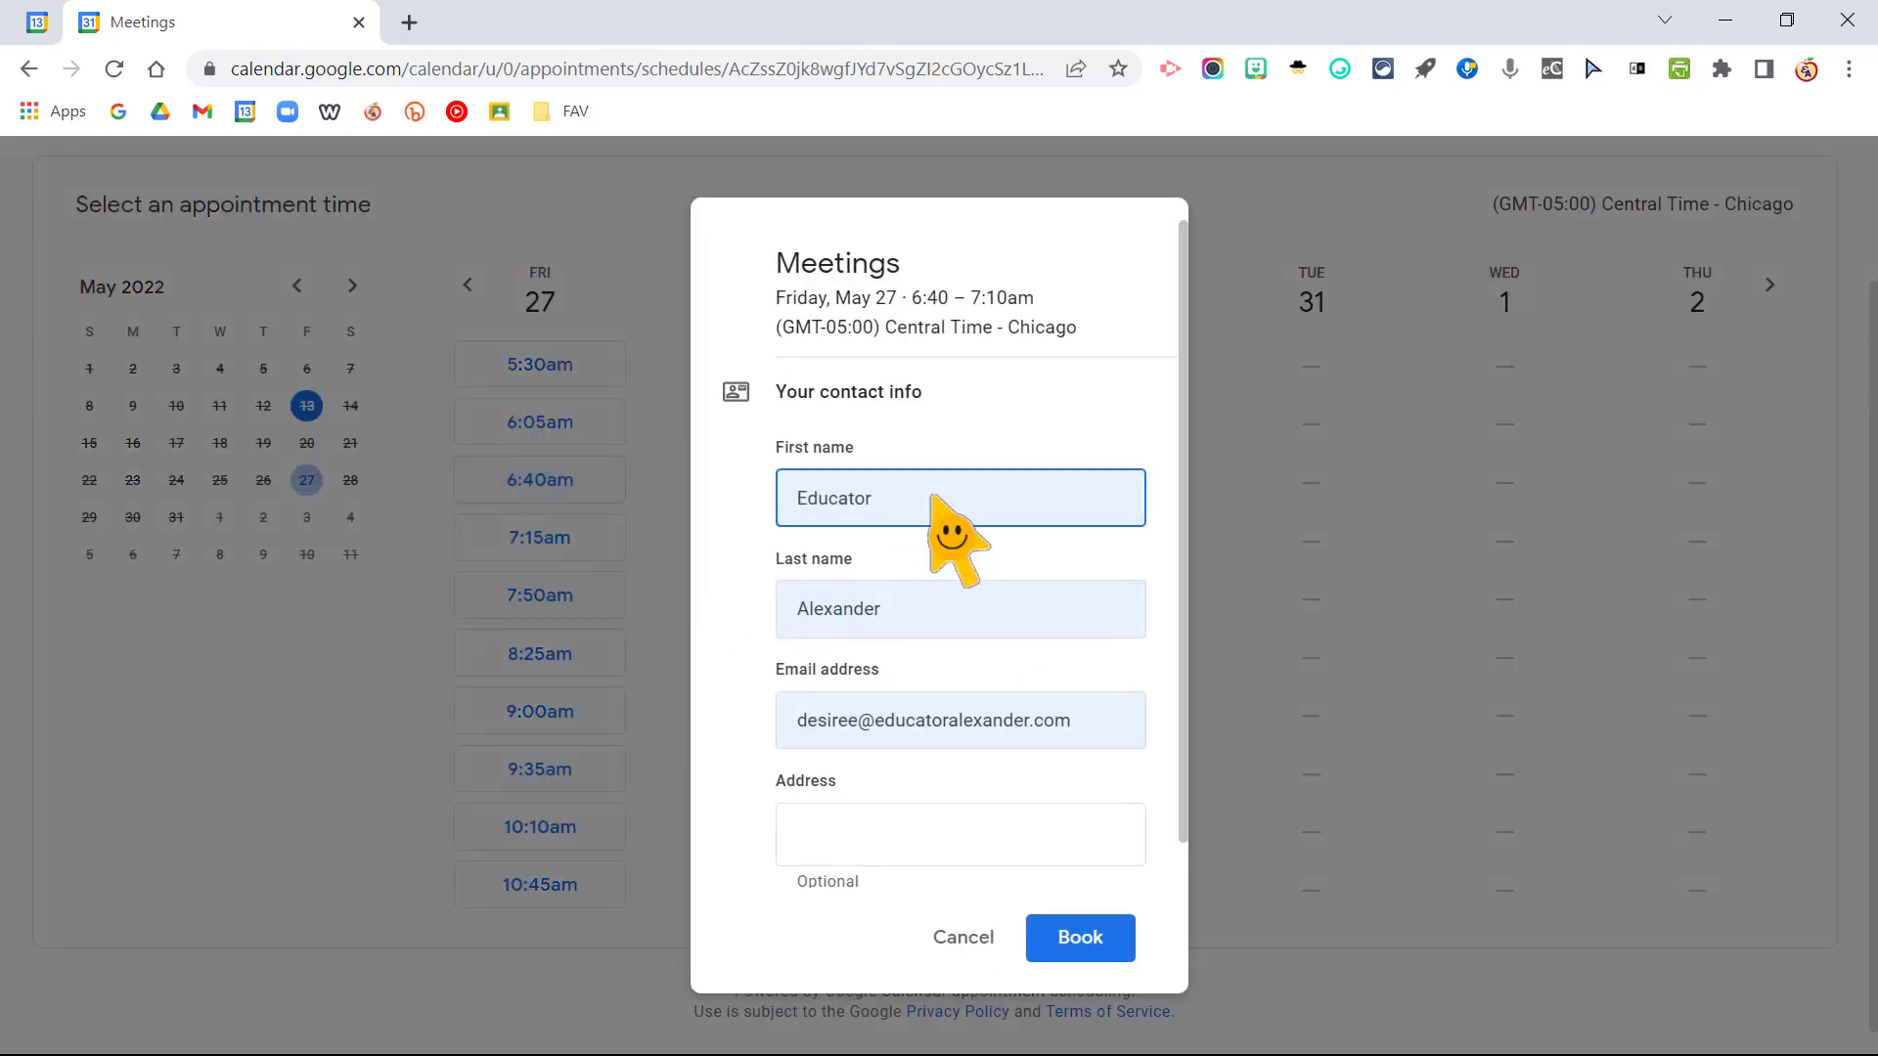
# Examine the booking form's first name, last name, email address and optional address fields
pyautogui.doubleClick(821, 498)
pyautogui.doubleClick(912, 628)
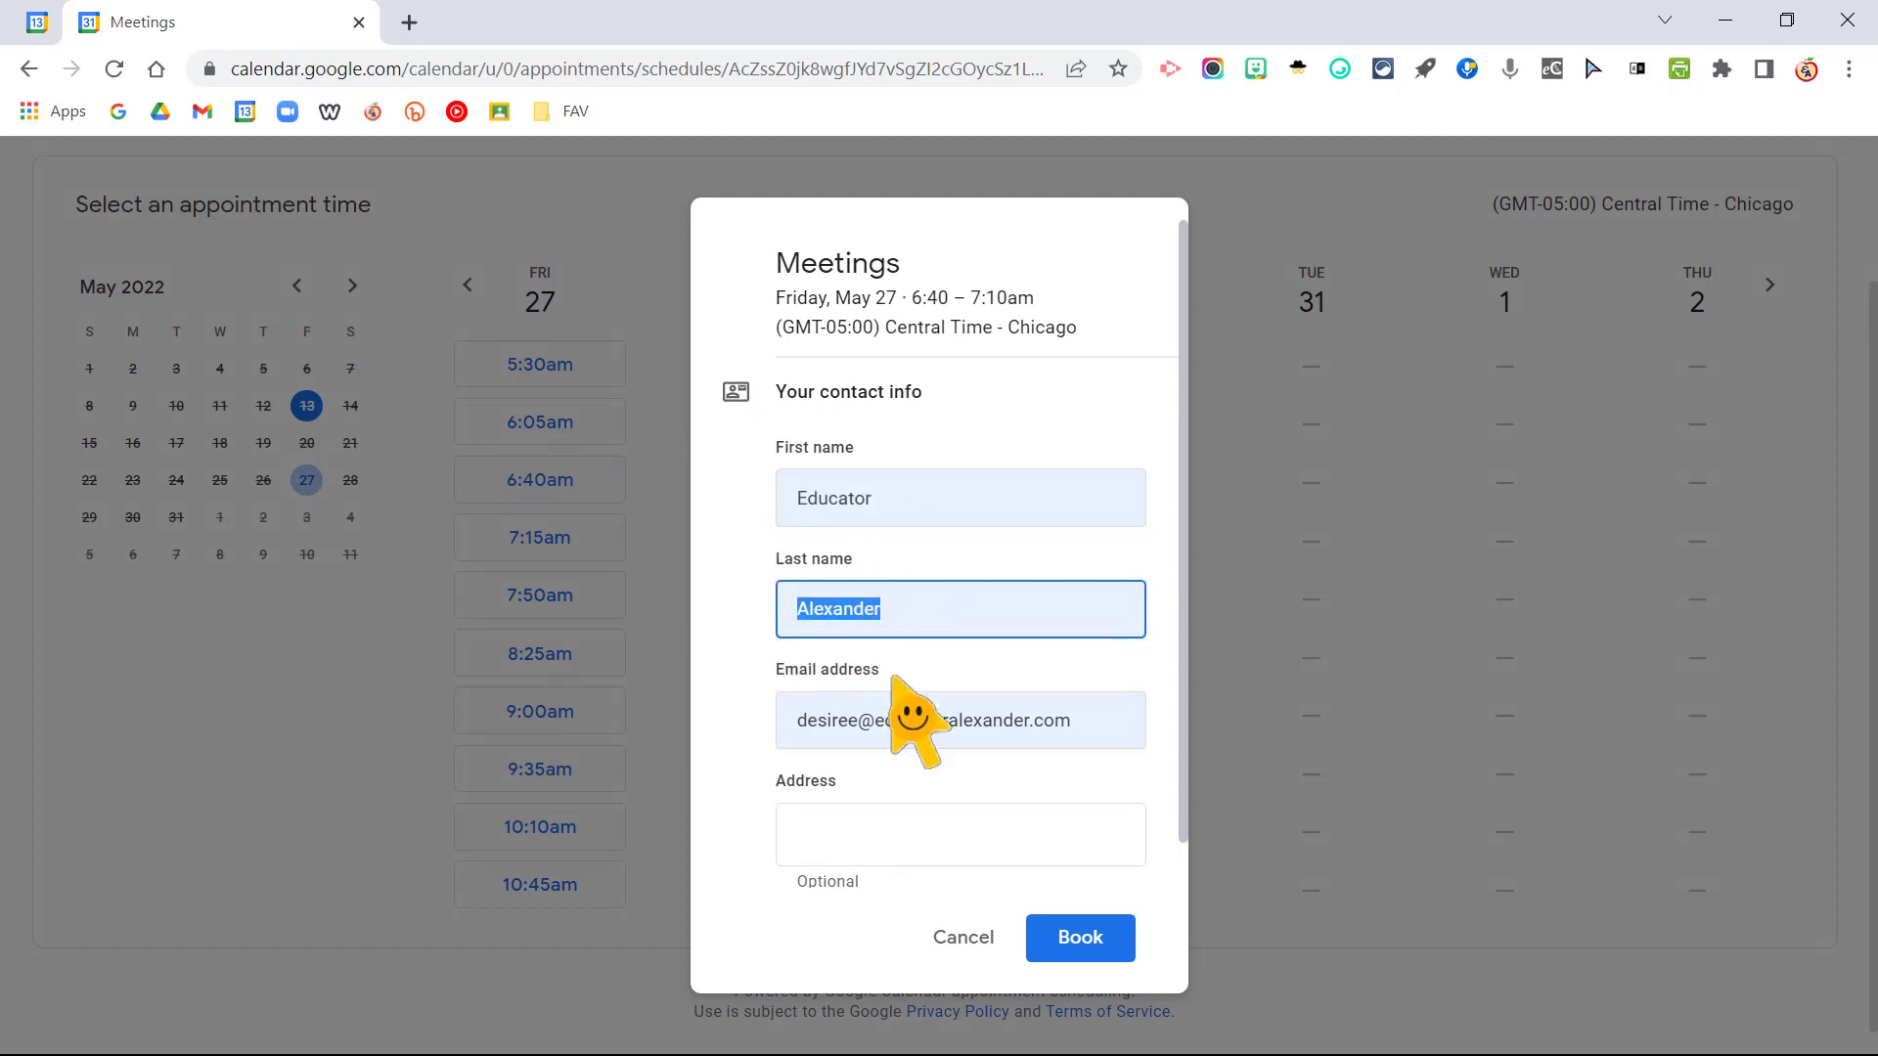
pyautogui.click(1046, 722)
pyautogui.moveTo(1046, 721); pyautogui.dragTo(795, 724)
pyautogui.scroll(-1, 897, 789)
pyautogui.click(892, 804)
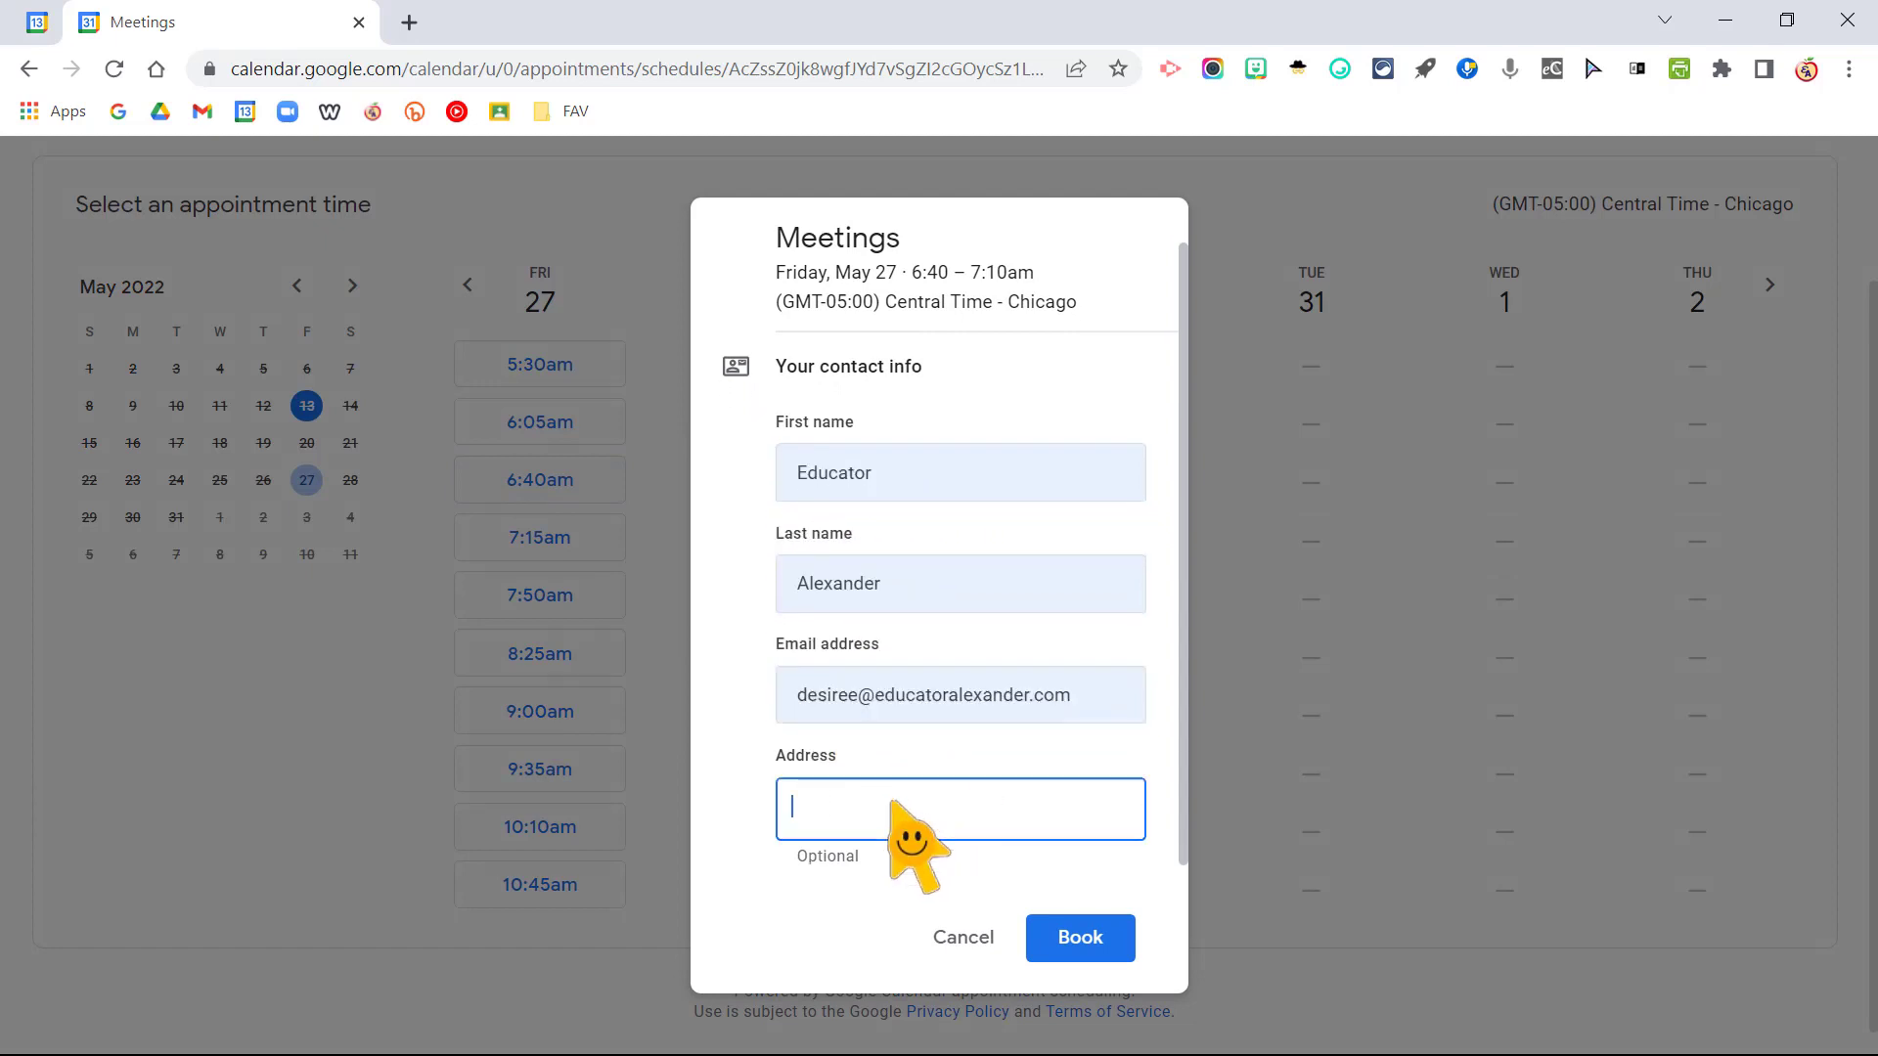
pyautogui.scroll(1, 910, 782)
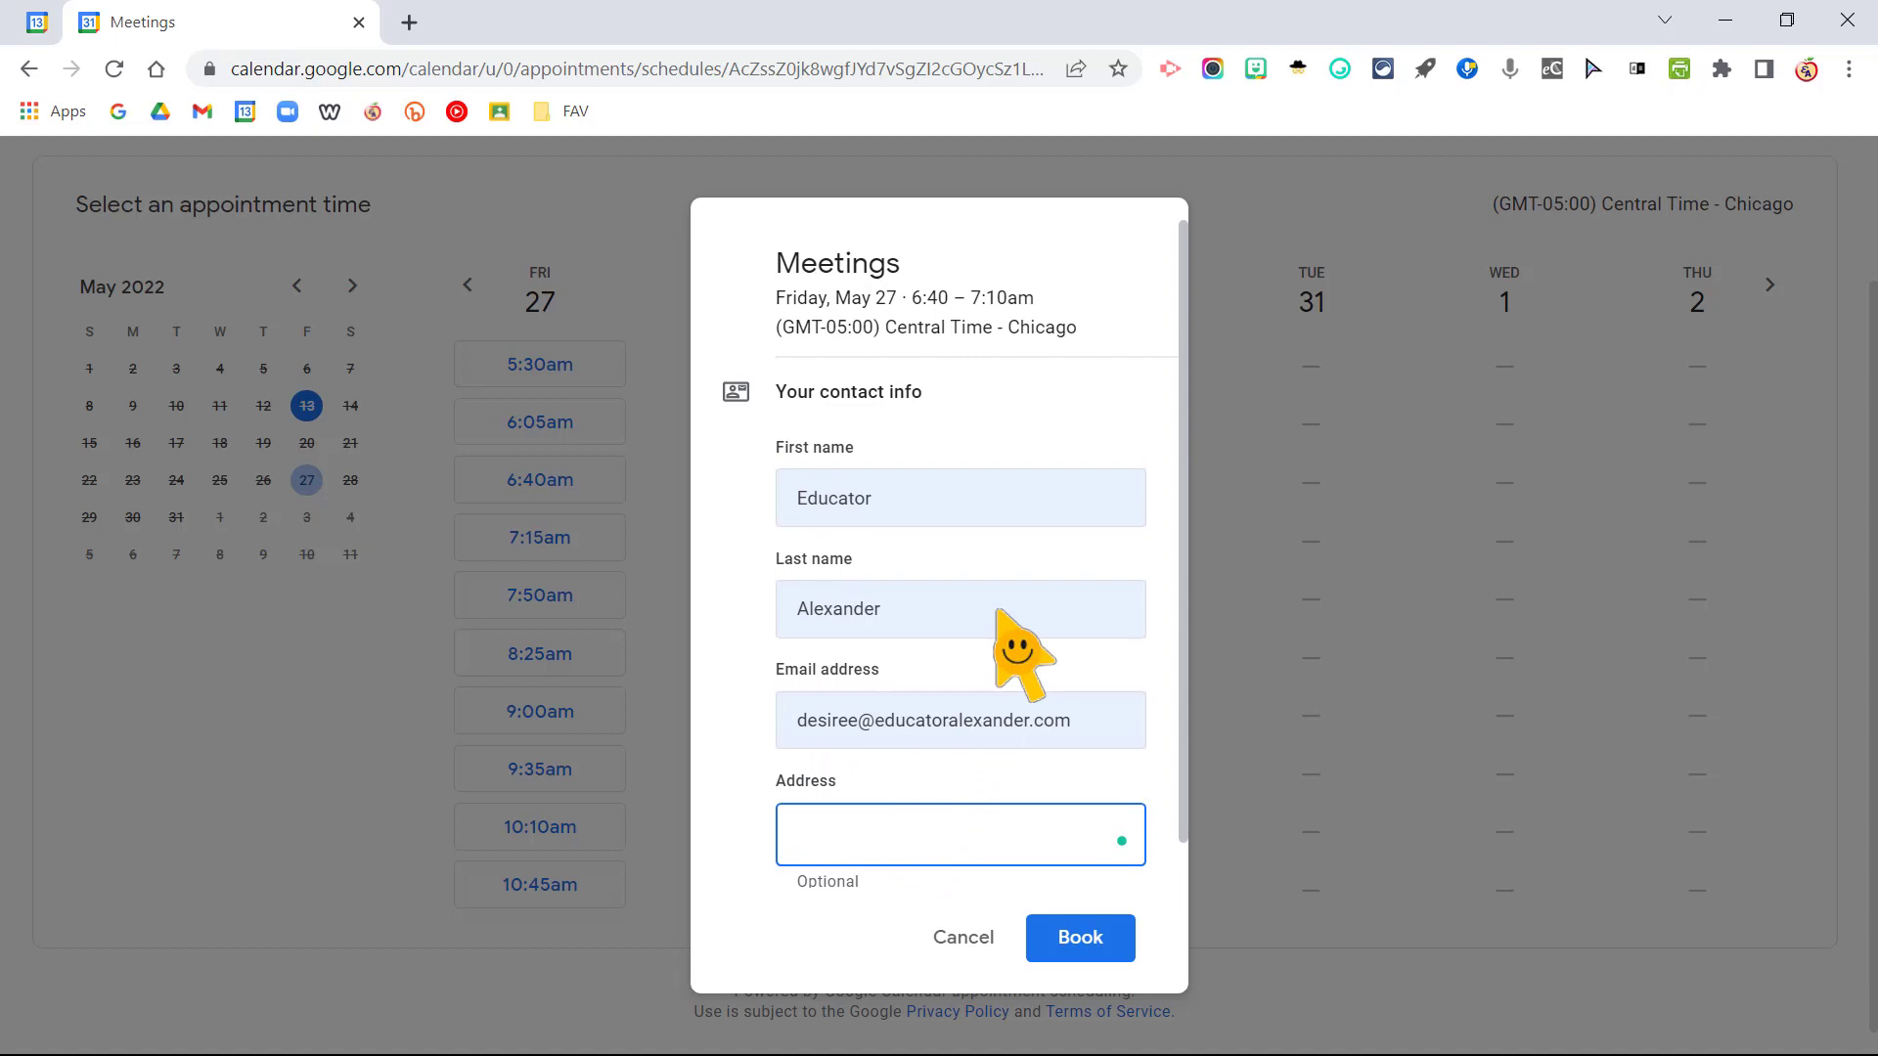
pyautogui.click(967, 499)
pyautogui.click(972, 611)
pyautogui.click(986, 733)
pyautogui.click(930, 856)
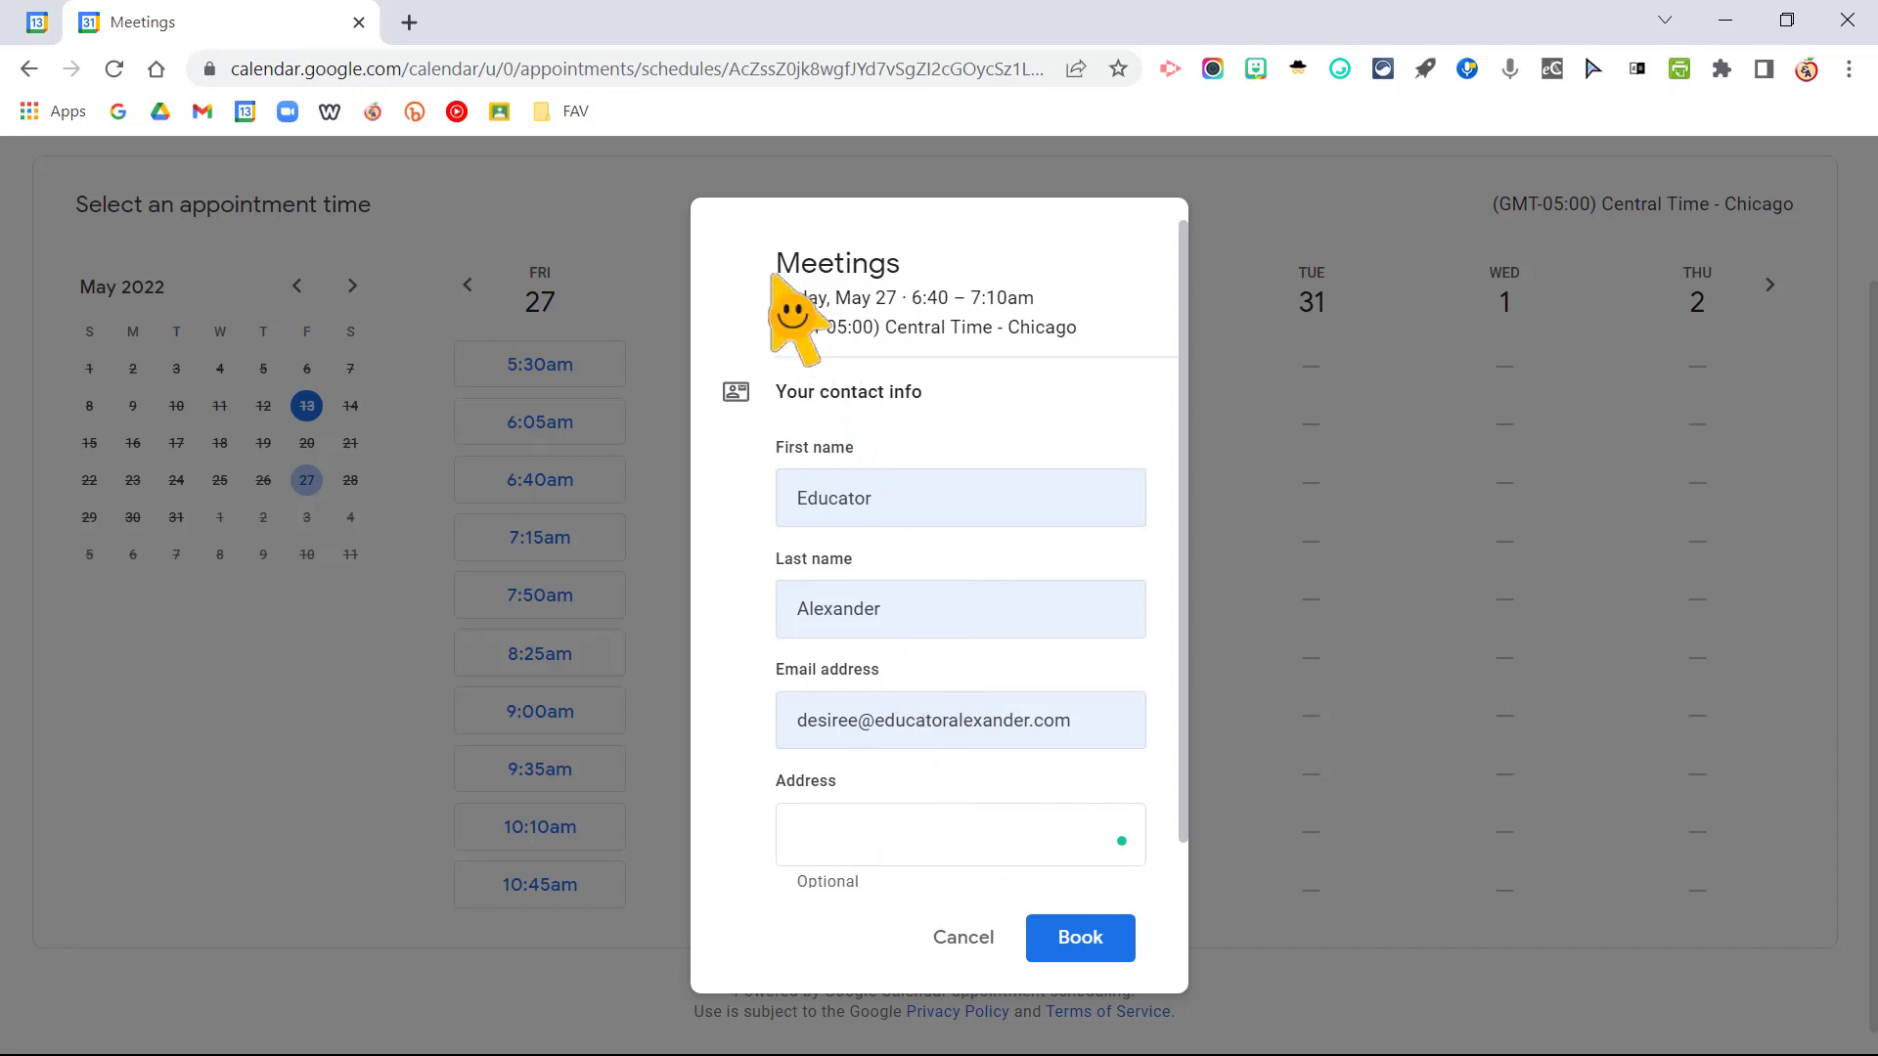
# Book the selected 6:40am appointment, close the confirmation, and check the remaining time slots for May 27
pyautogui.click(1112, 939)
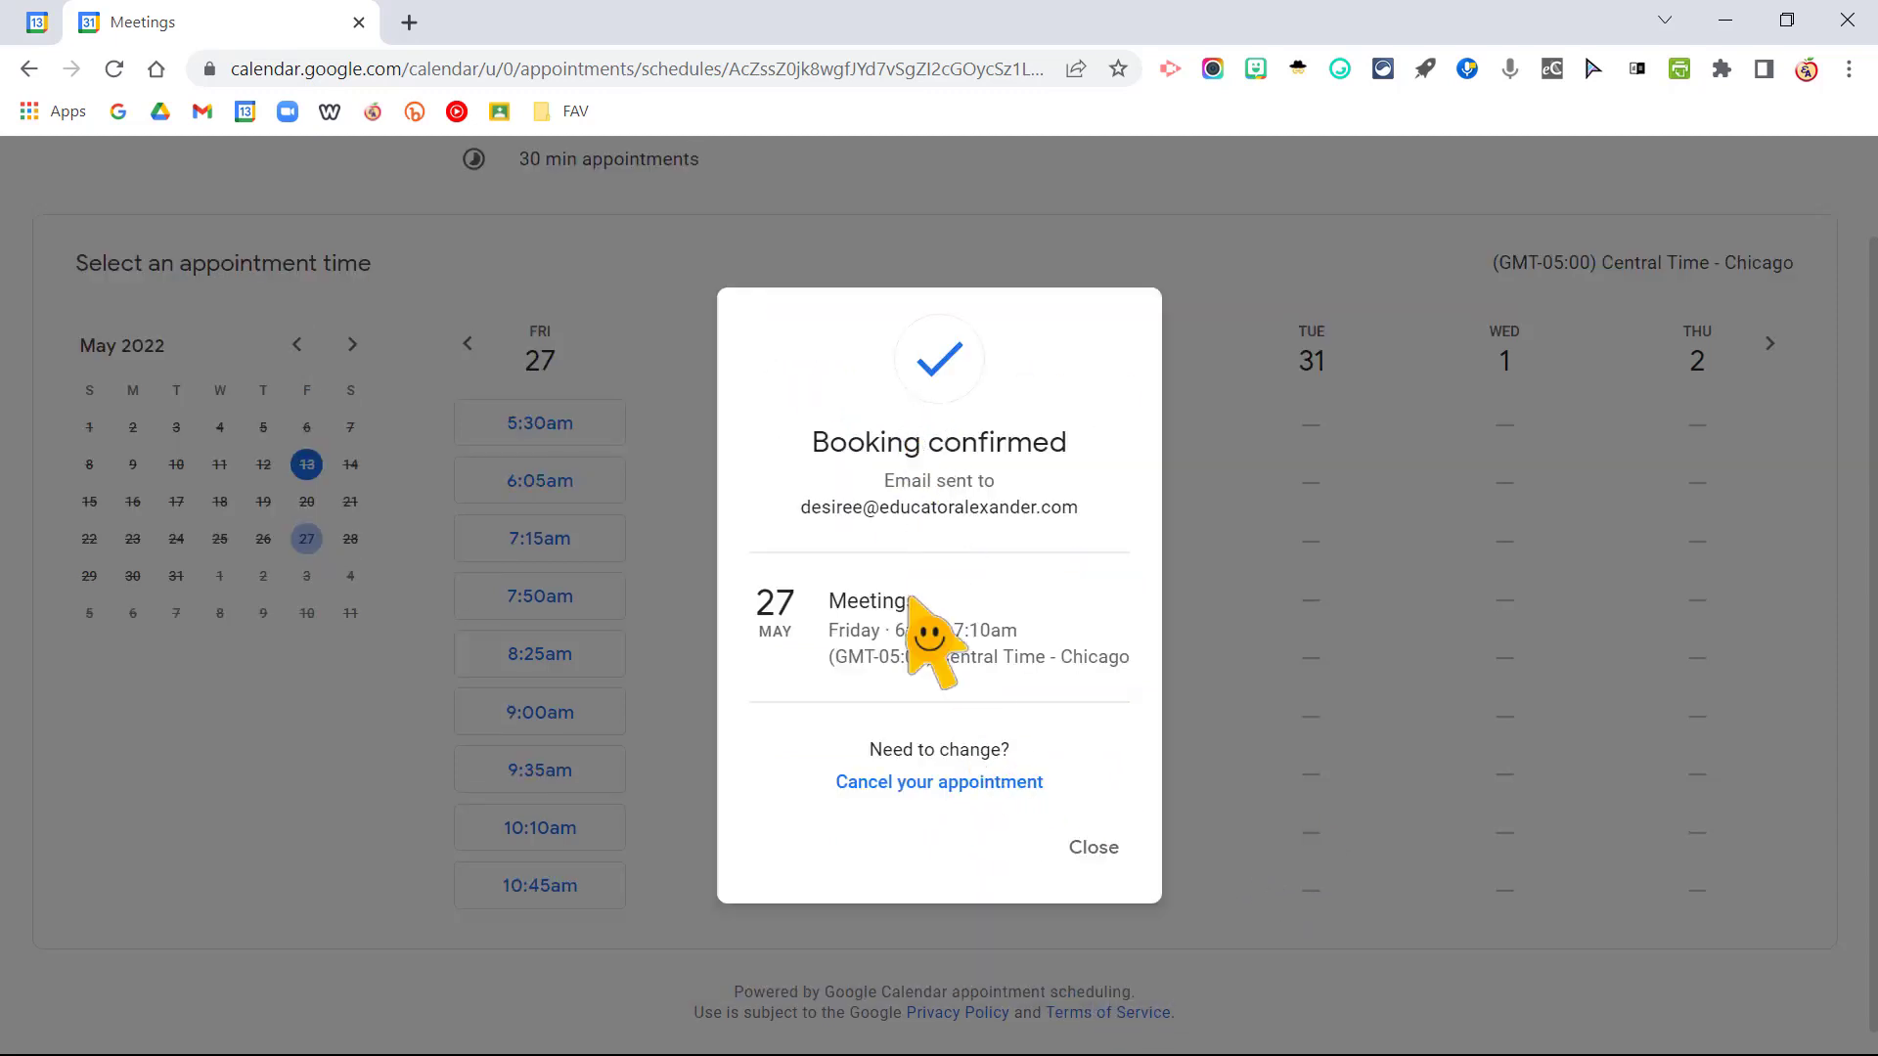
pyautogui.click(1094, 849)
pyautogui.scroll(1, 702, 797)
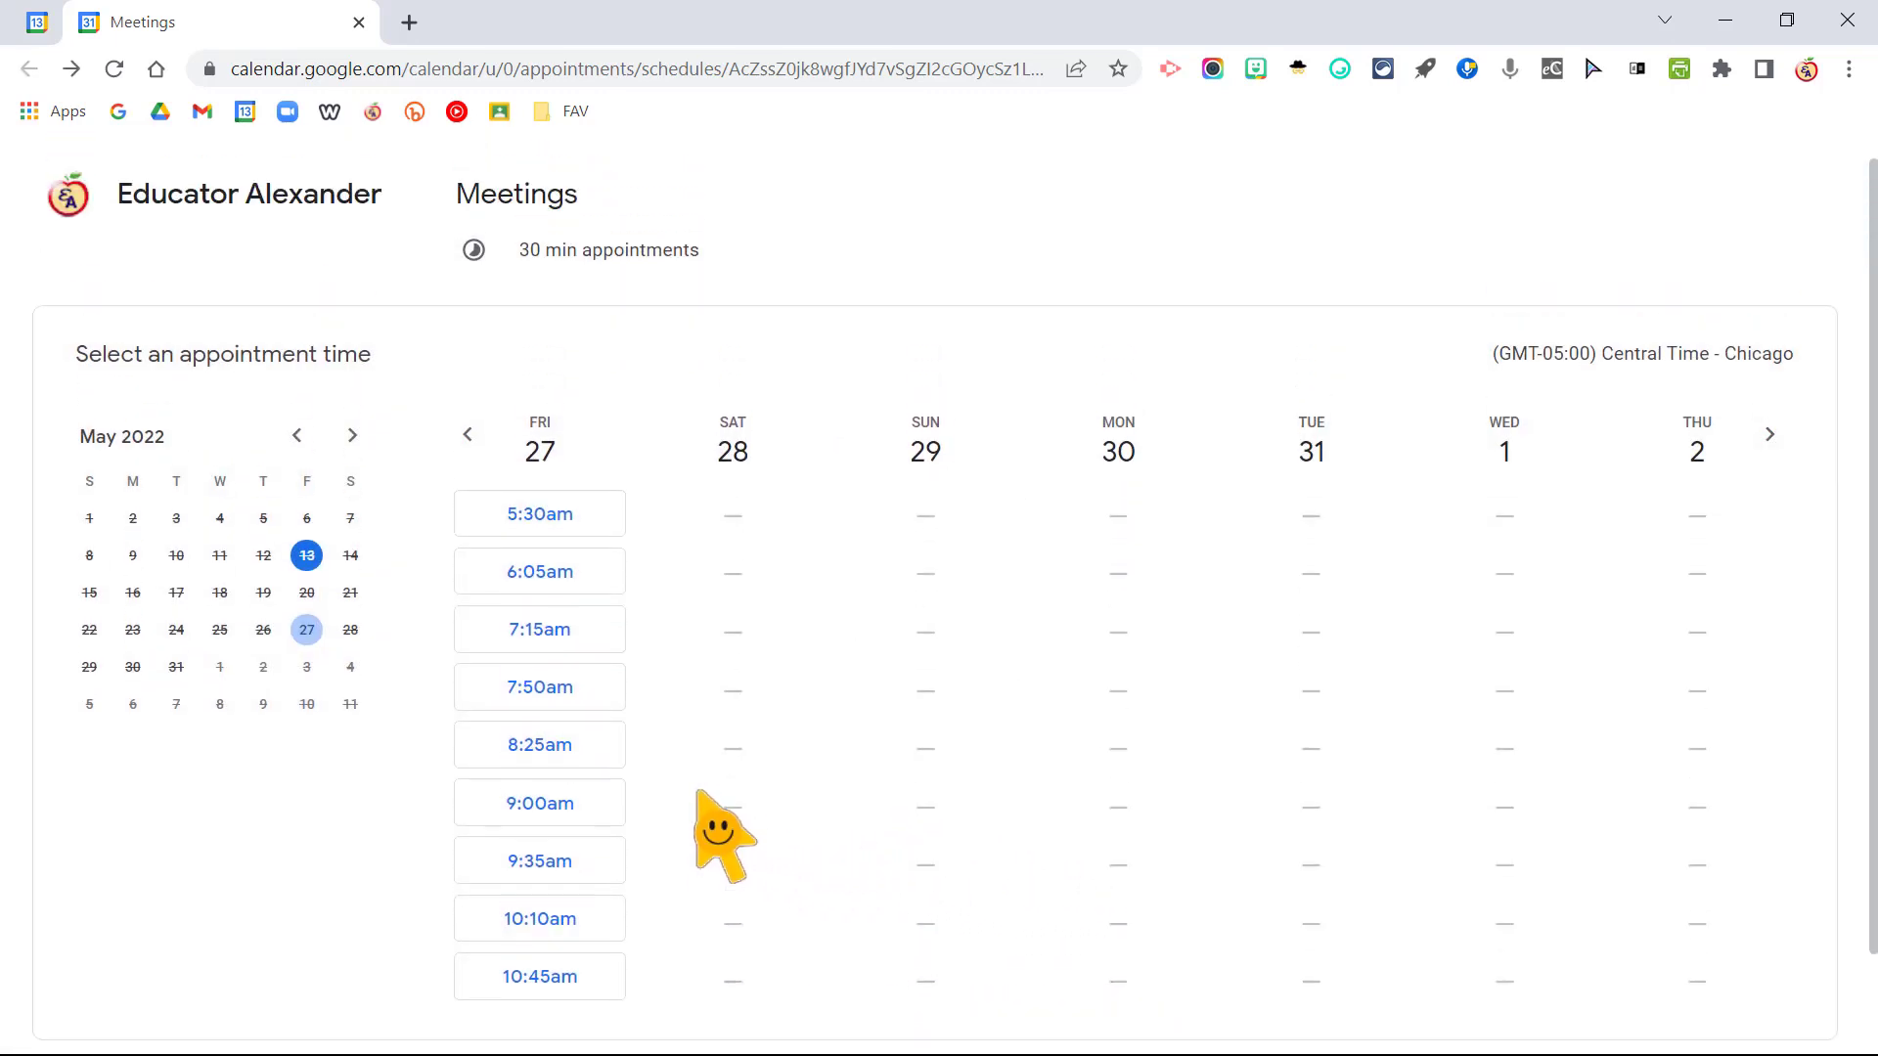
pyautogui.scroll(-1, 702, 797)
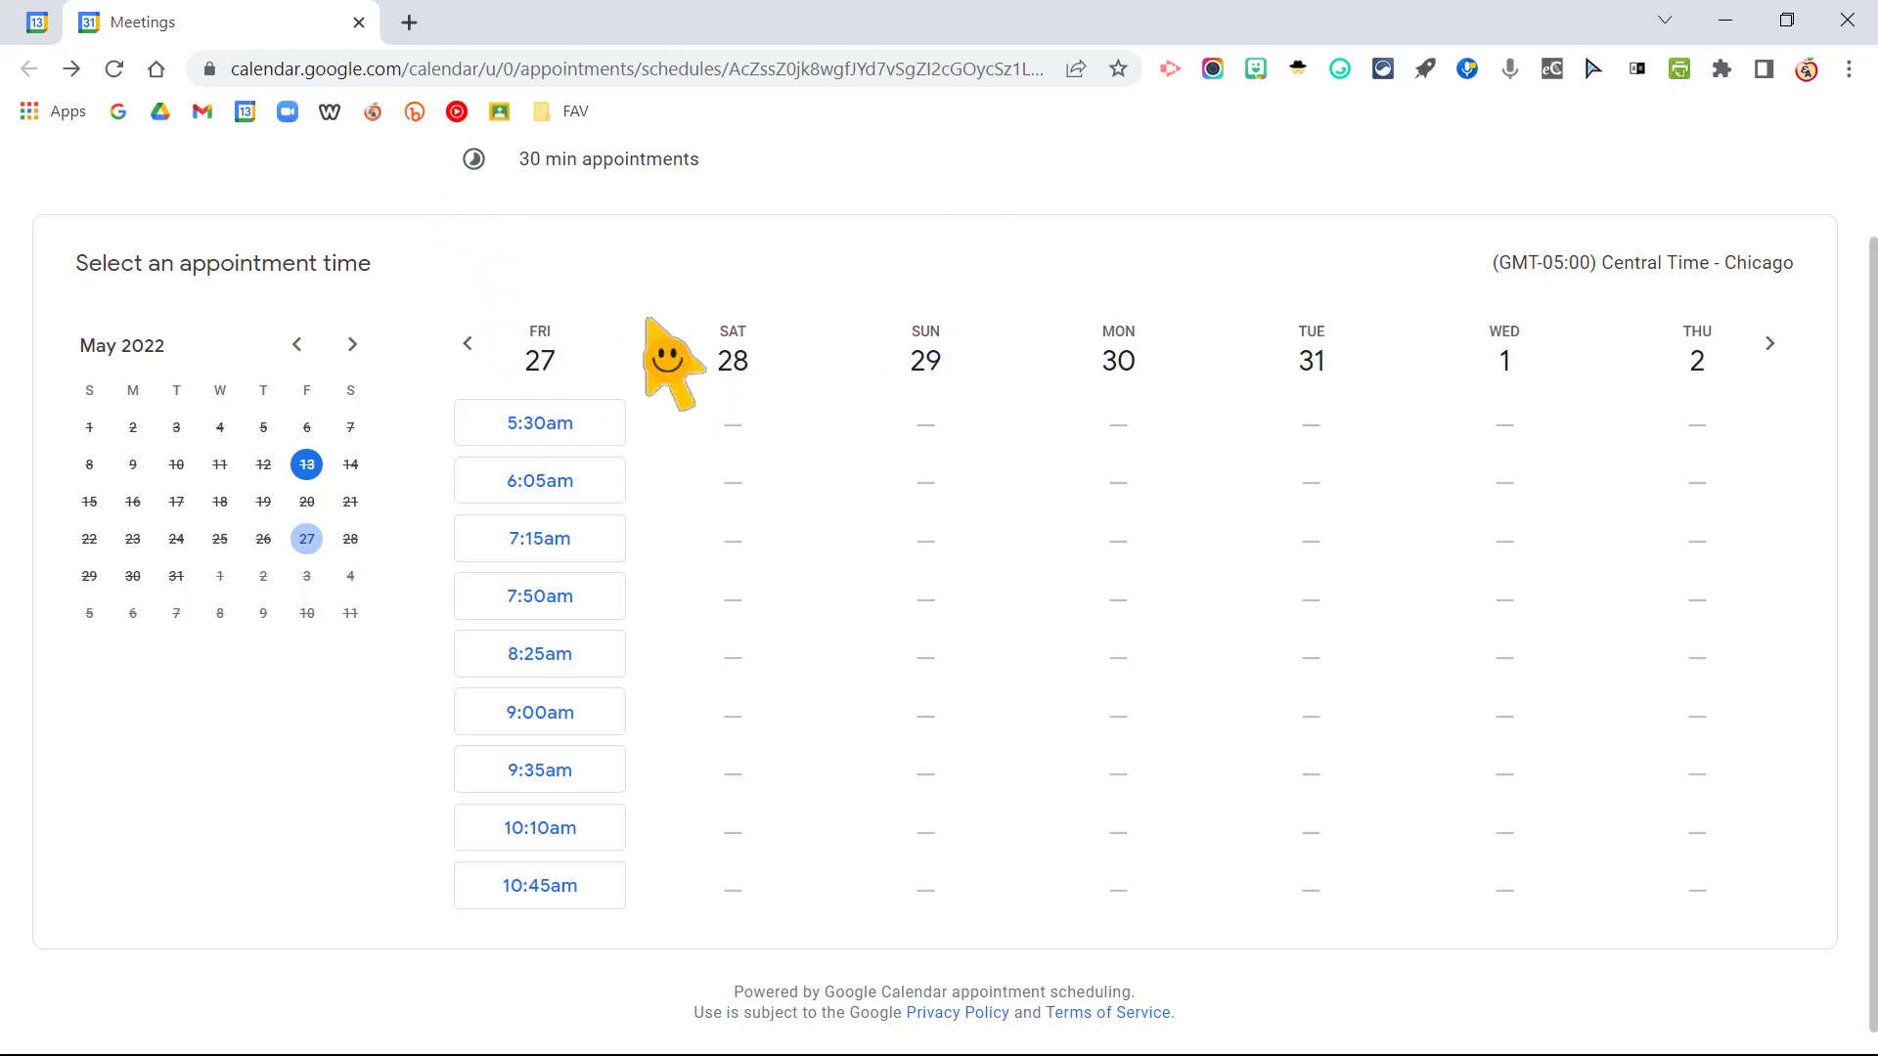
# Copy the booking page's web address, switch to the main calendar, and return to the booking page
pyautogui.click(674, 71)
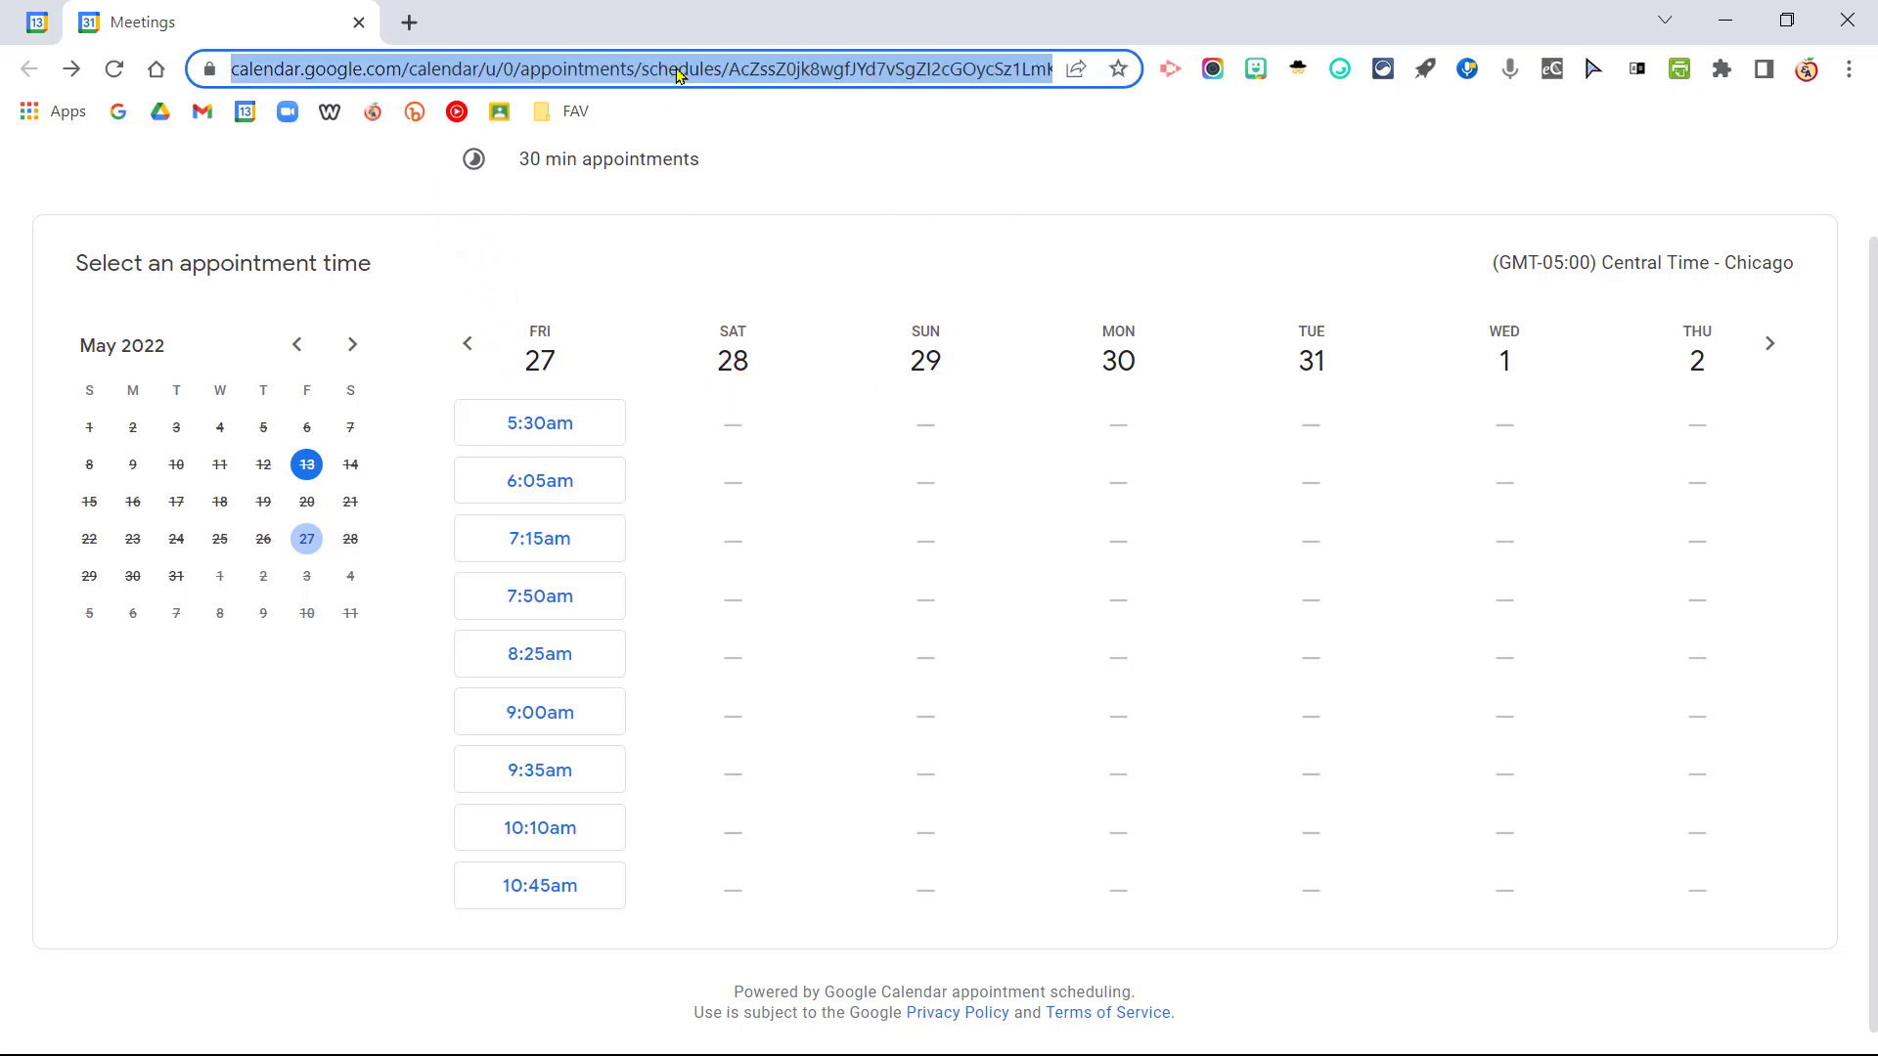
pyautogui.rightClick(675, 71)
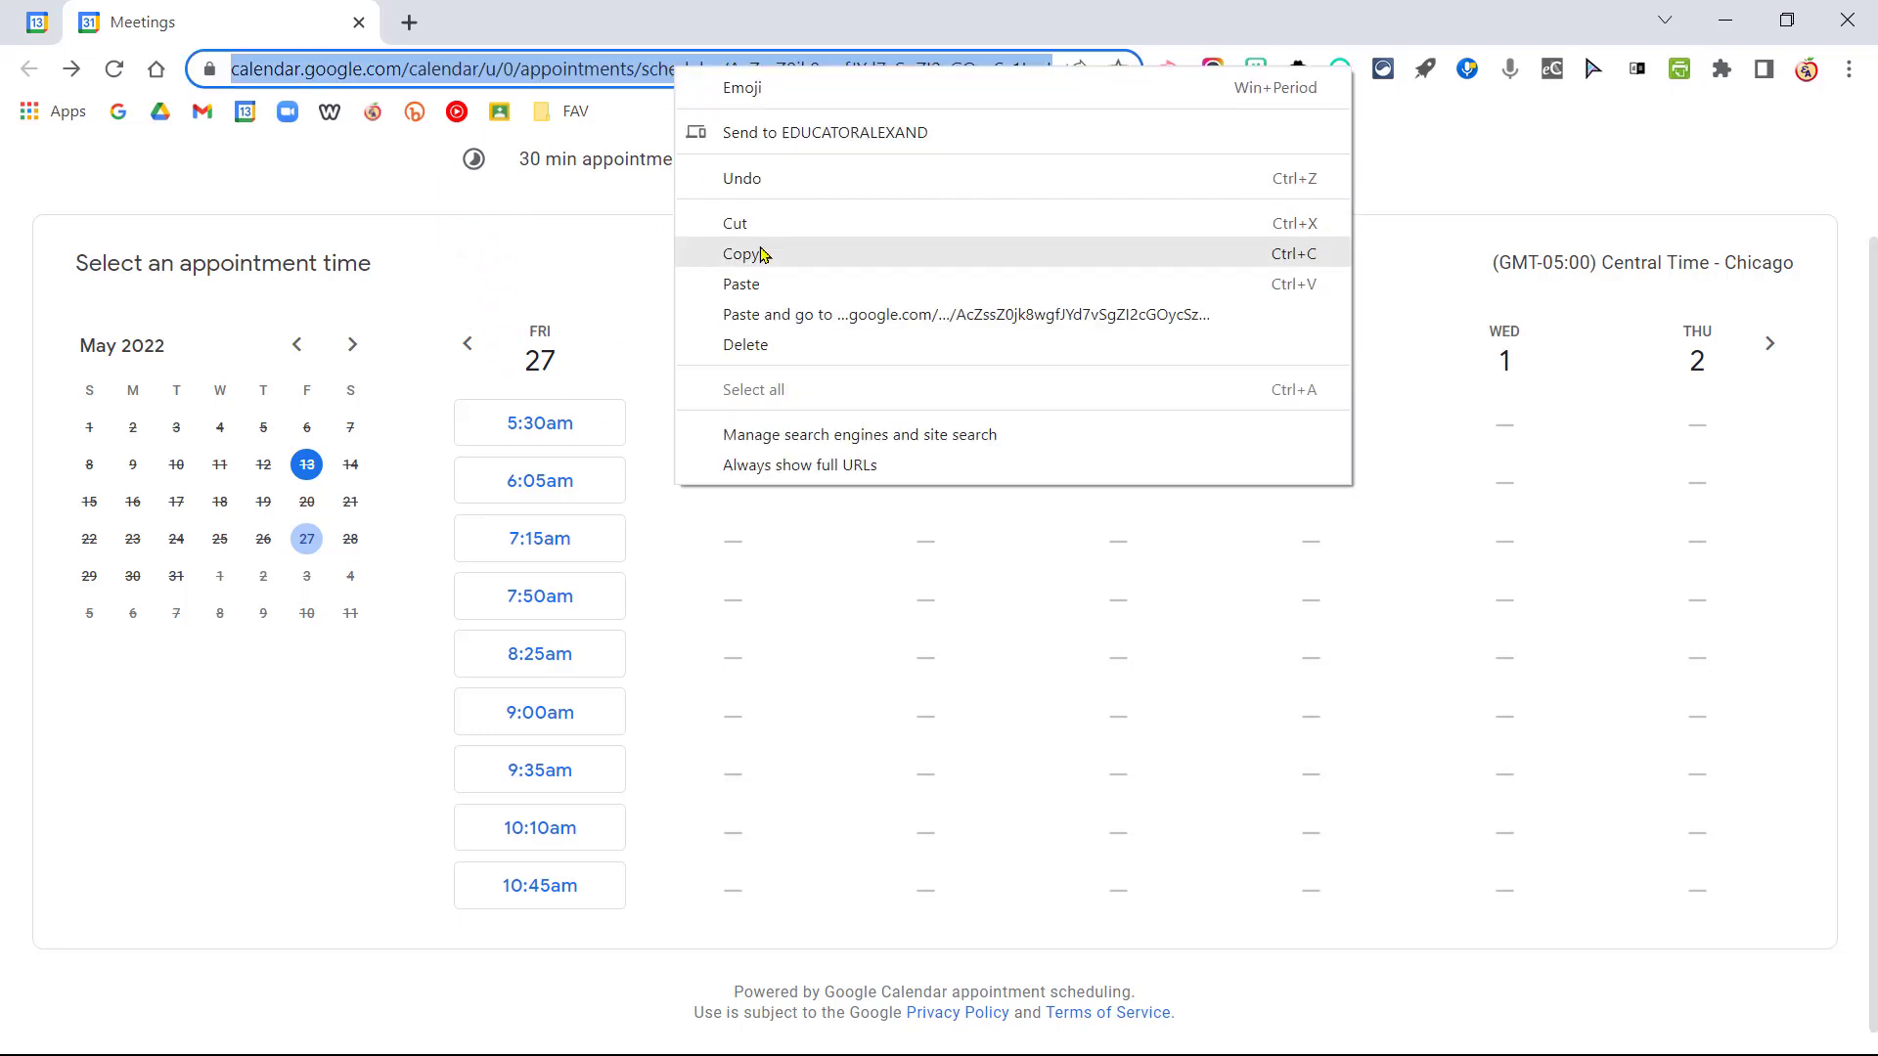
pyautogui.click(37, 22)
pyautogui.click(143, 22)
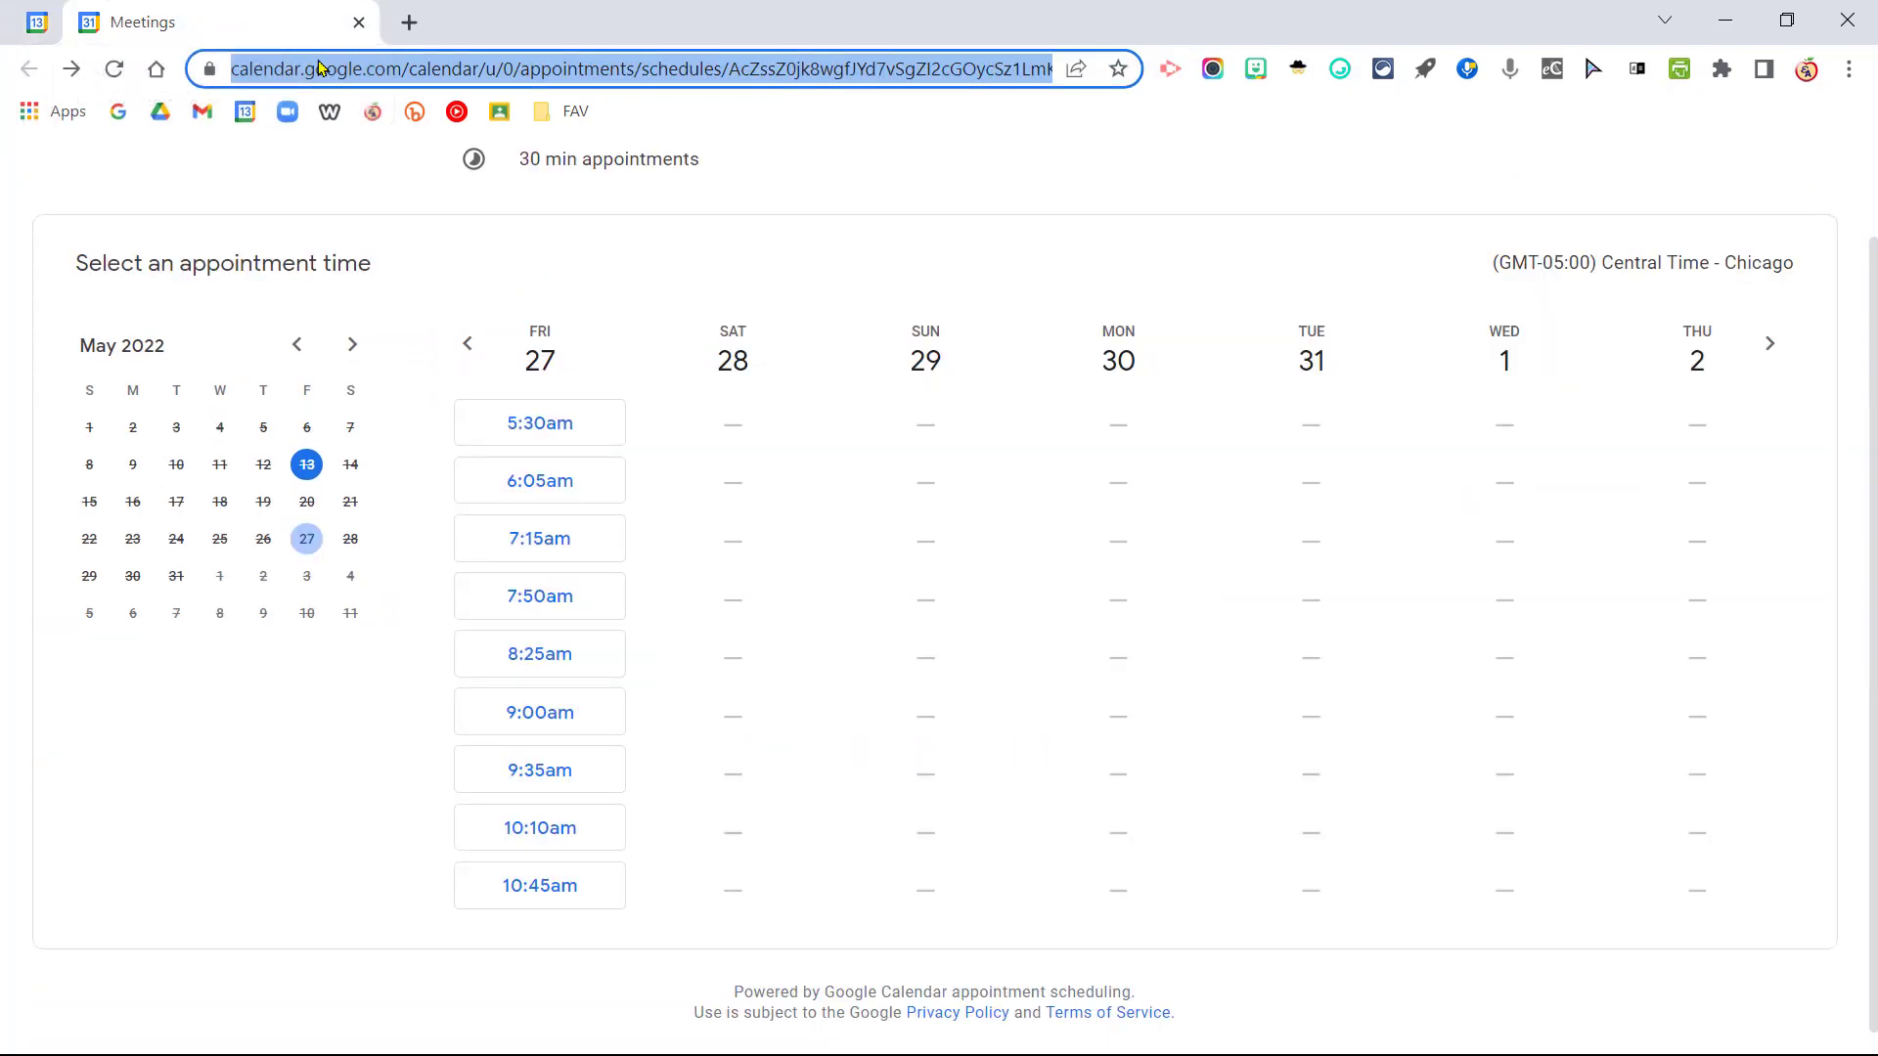
# Close the booking page and dismiss the tip on the Meetings appointment schedule's details
pyautogui.rightClick(800, 71)
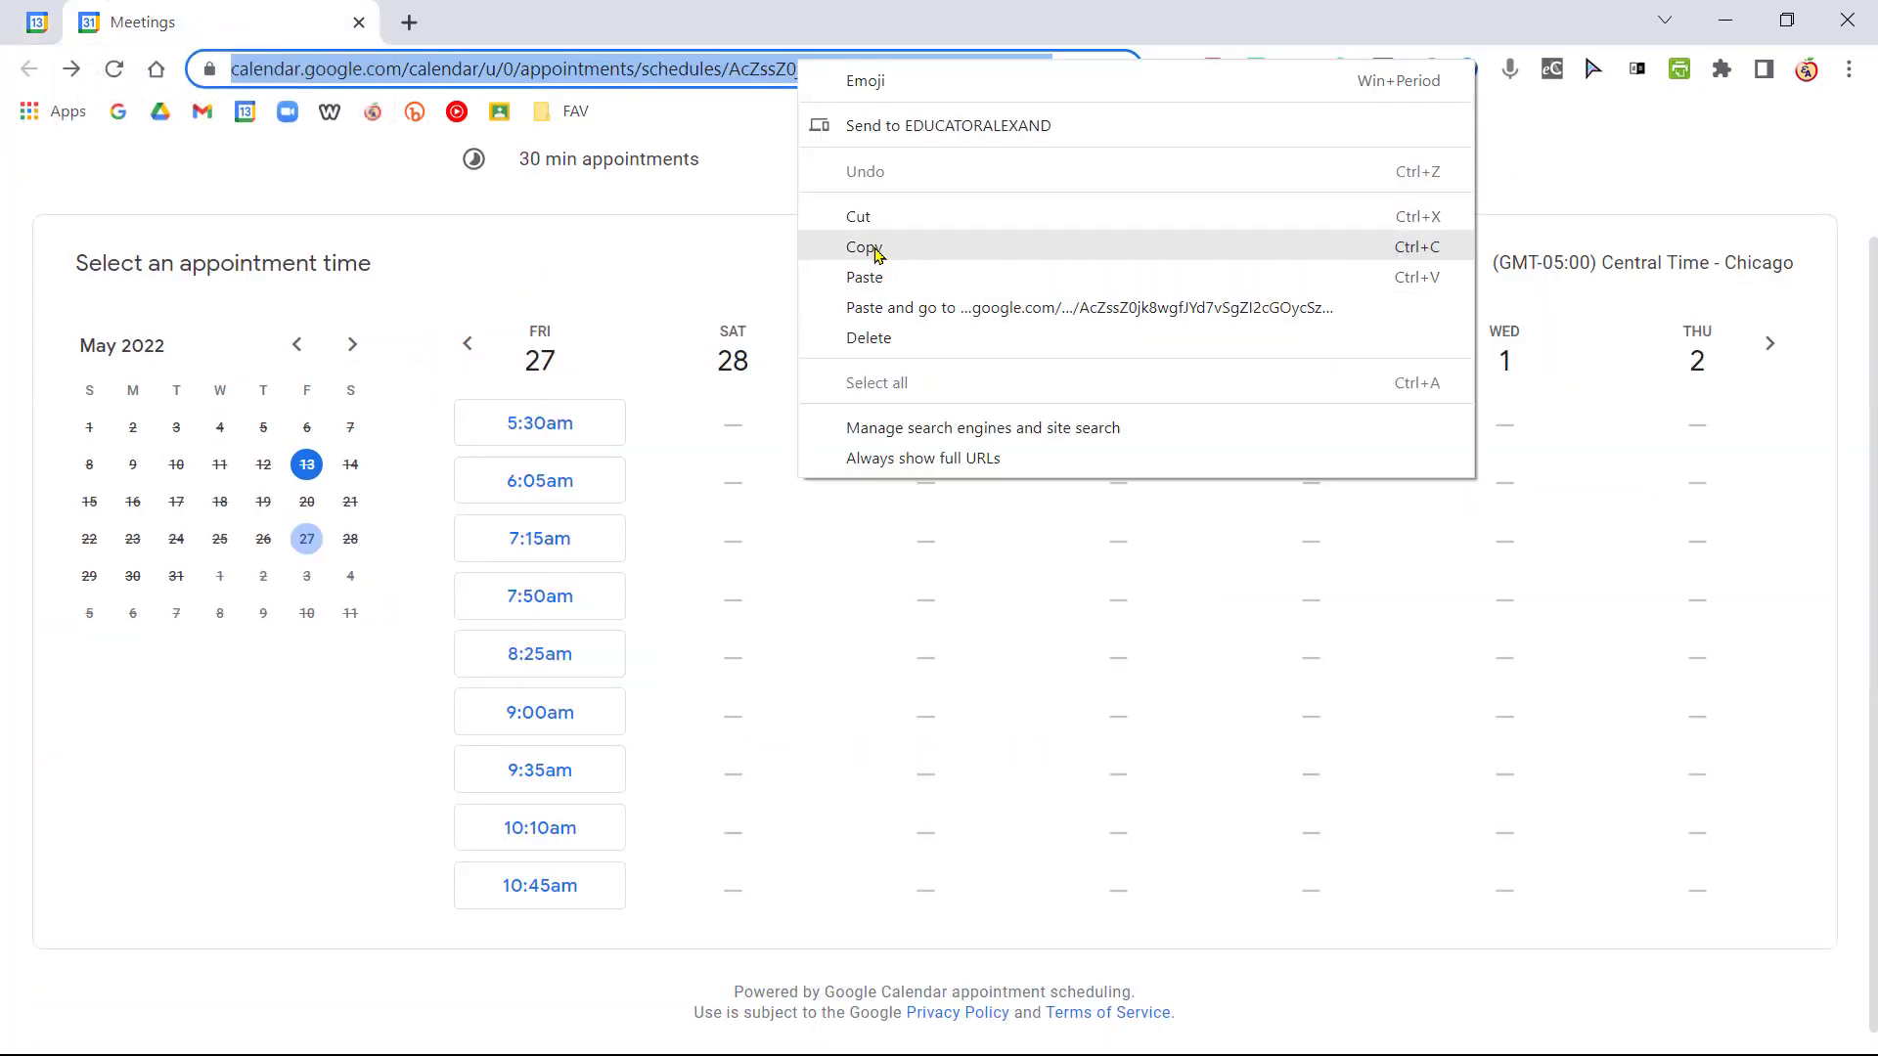
pyautogui.click(359, 22)
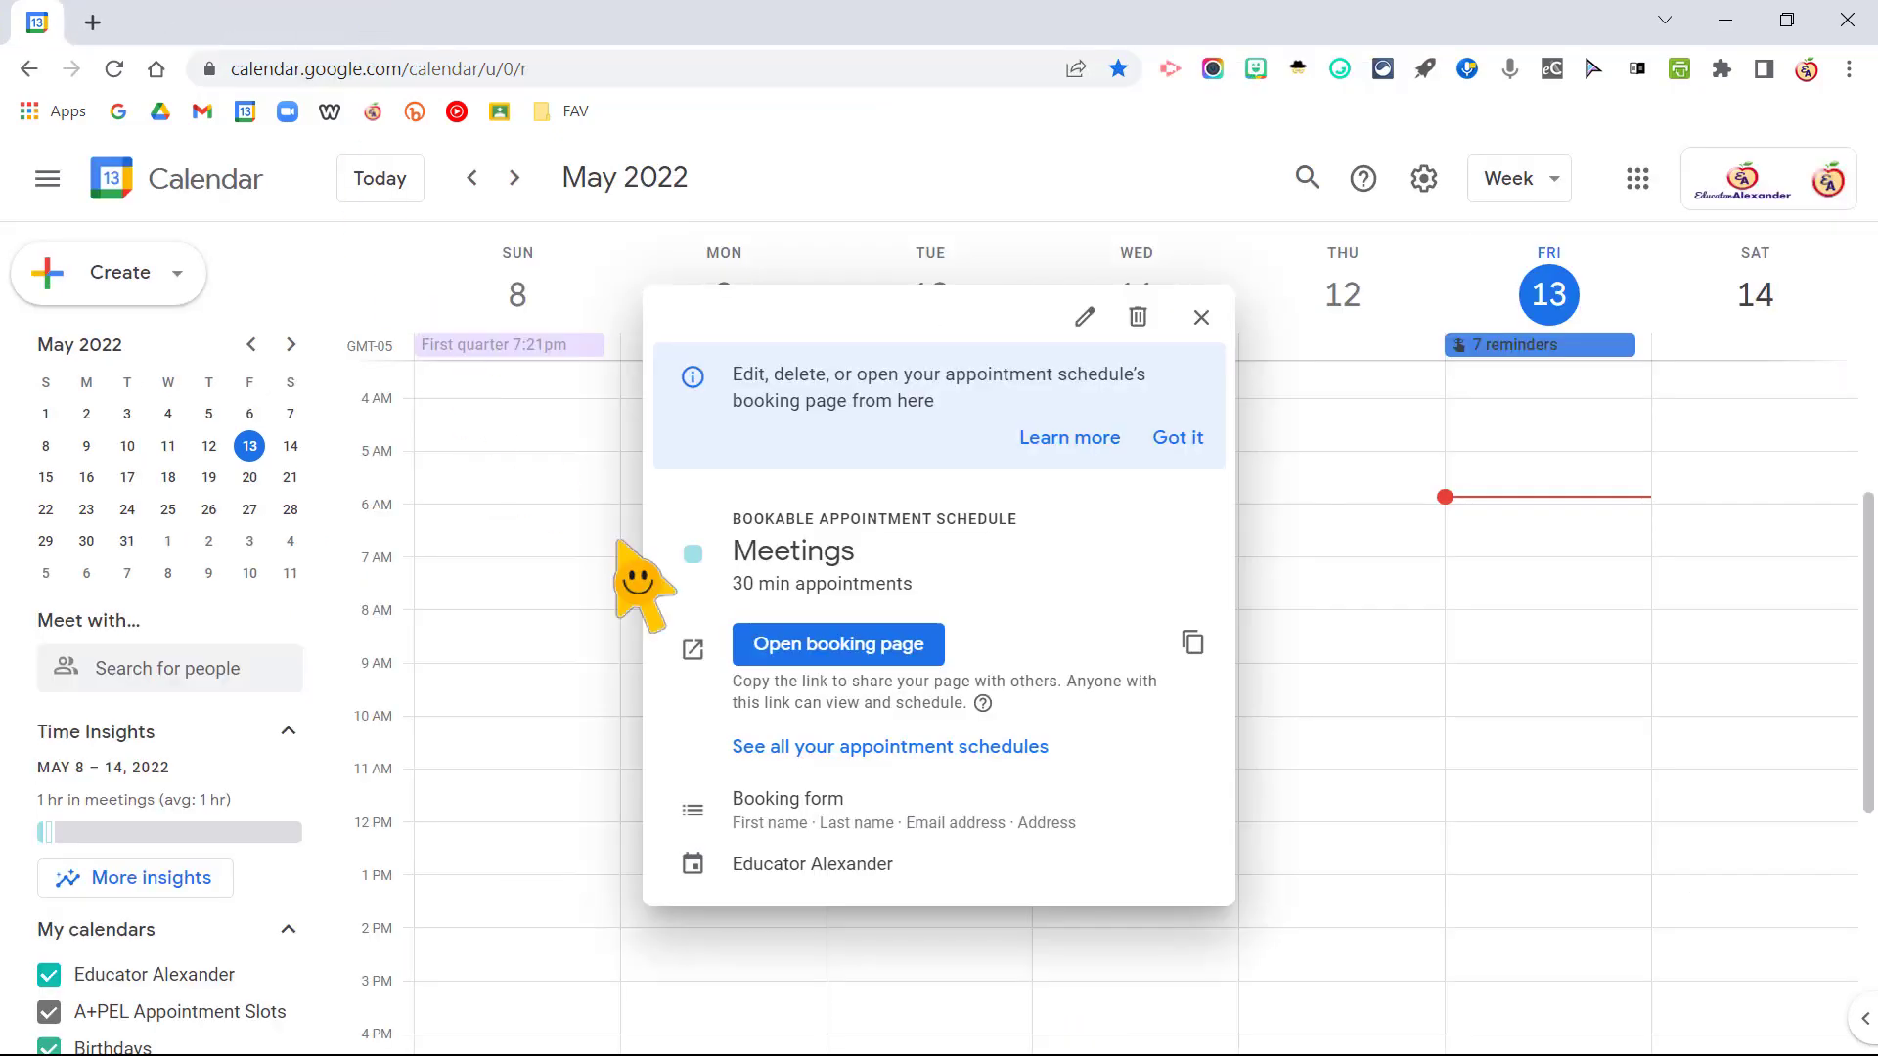
pyautogui.click(1170, 443)
# Go to the calendar week of May 22–28, review the details of Friday's booked Meetings appointment, and close them
pyautogui.click(513, 178)
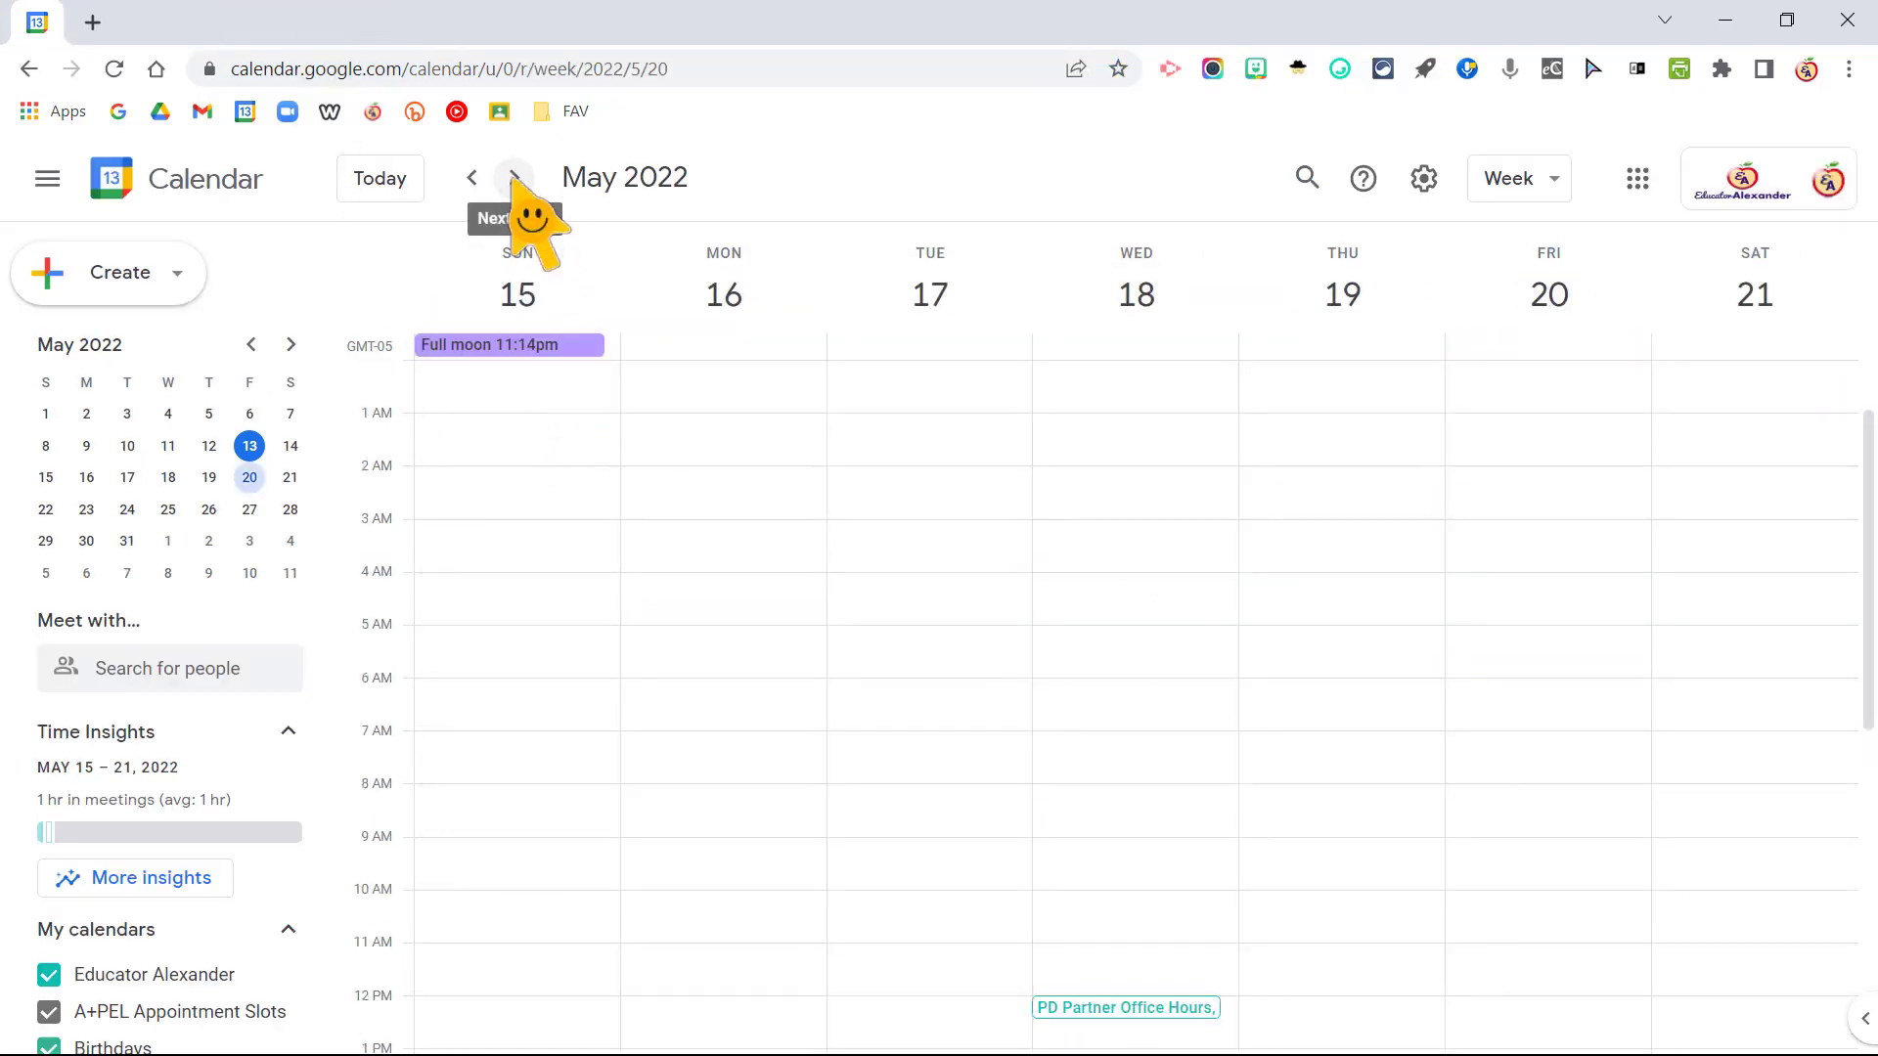
pyautogui.click(514, 178)
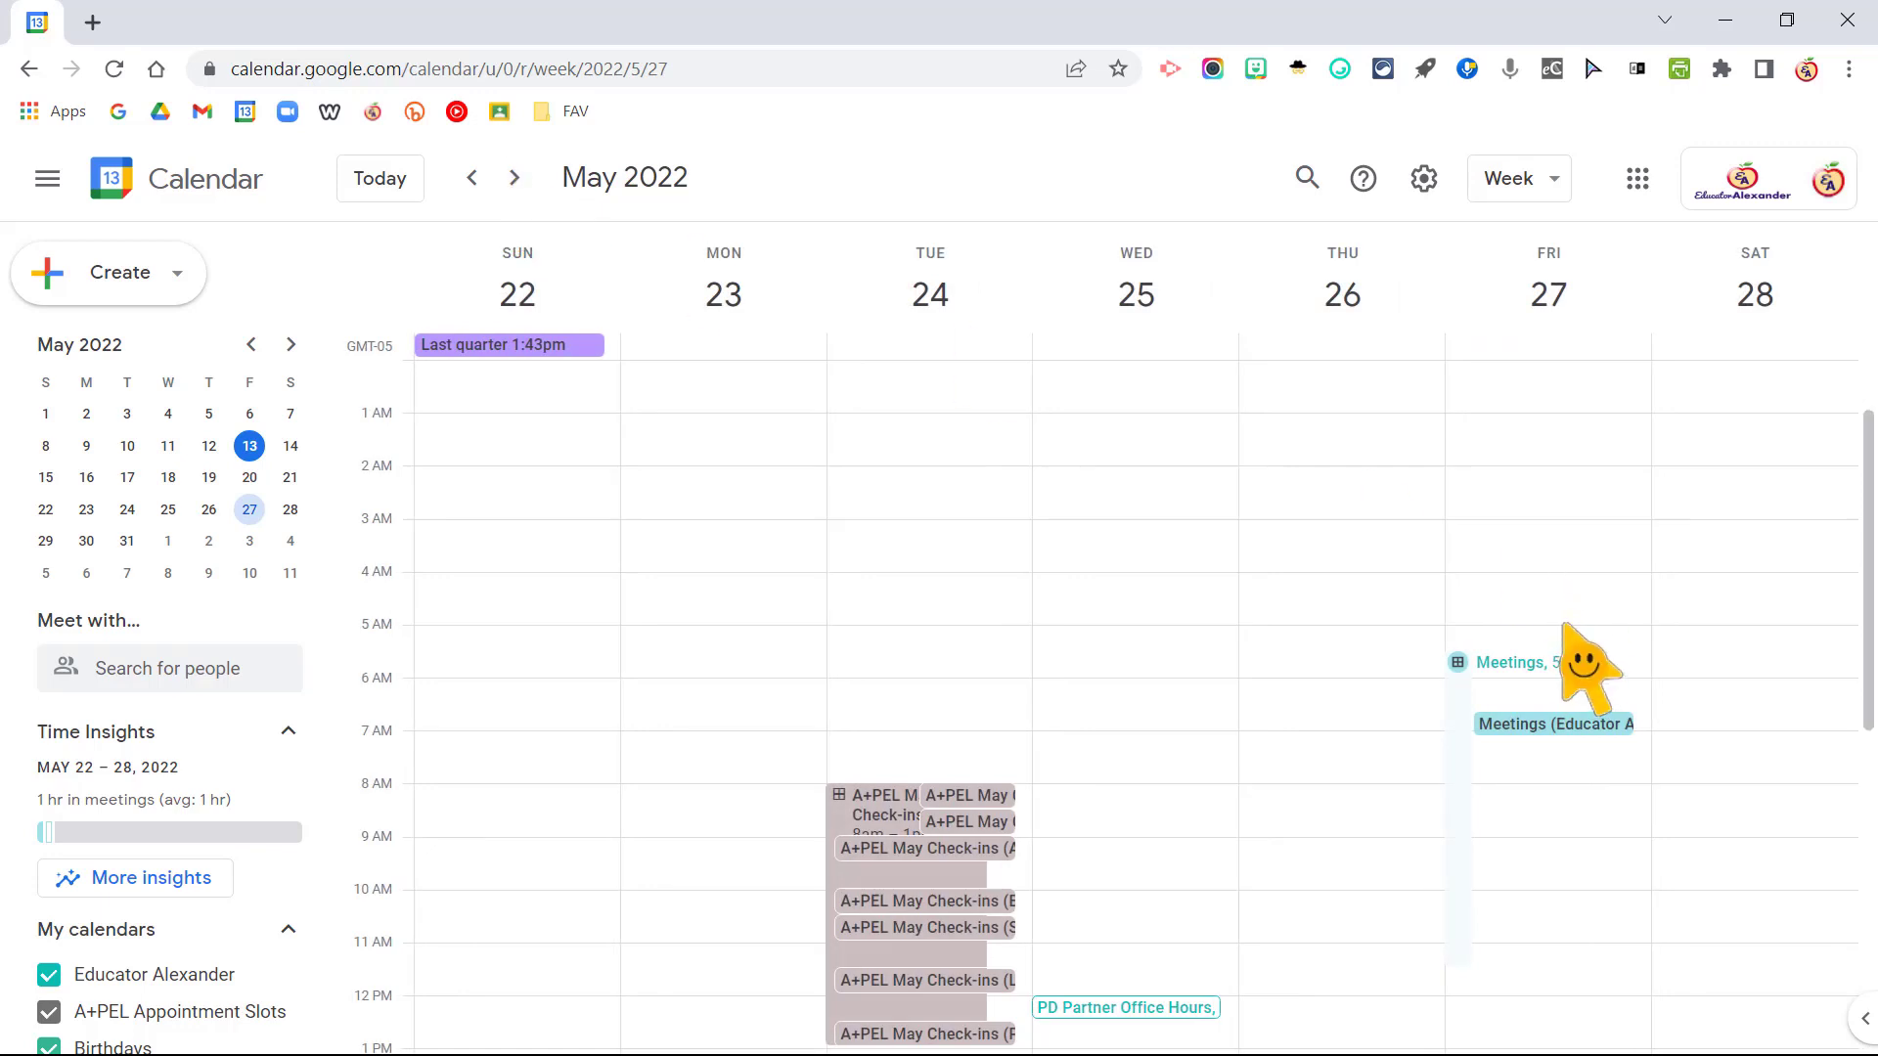
pyautogui.scroll(-2, 1562, 628)
pyautogui.scroll(2, 1562, 627)
pyautogui.click(1548, 727)
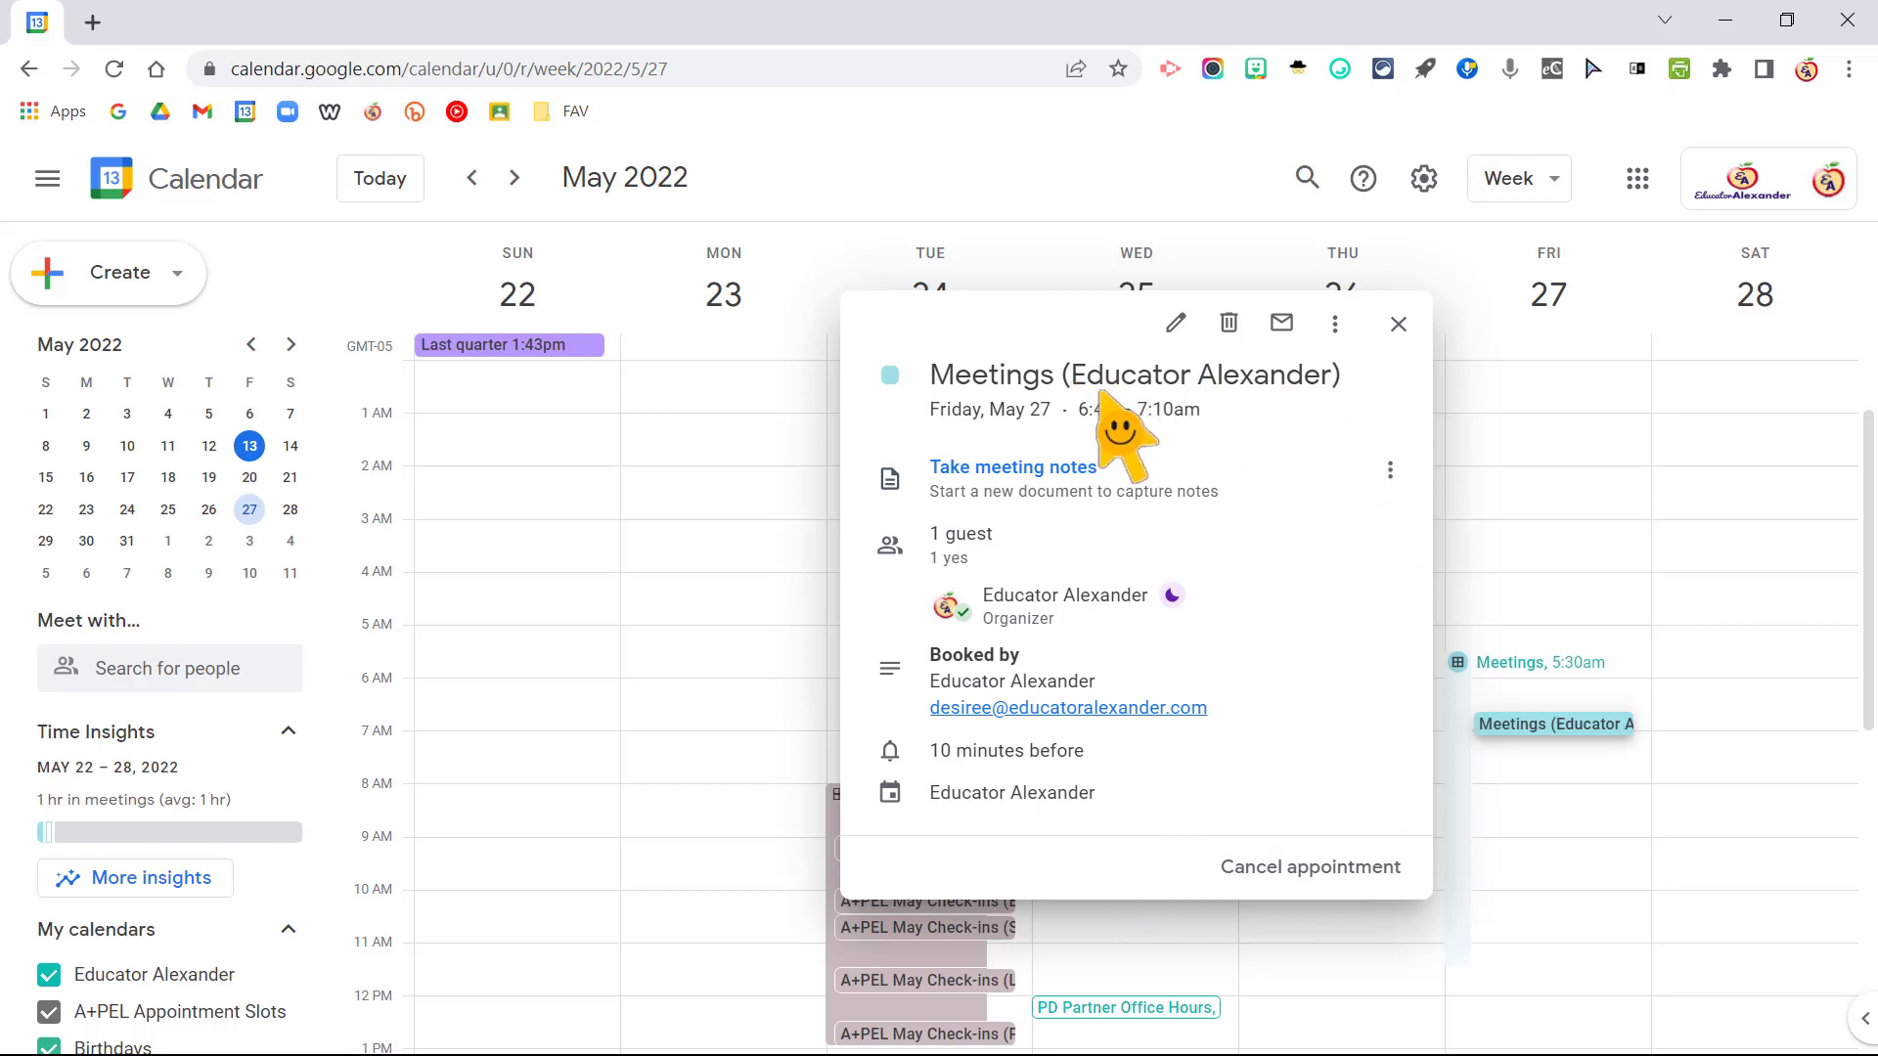
pyautogui.click(1398, 323)
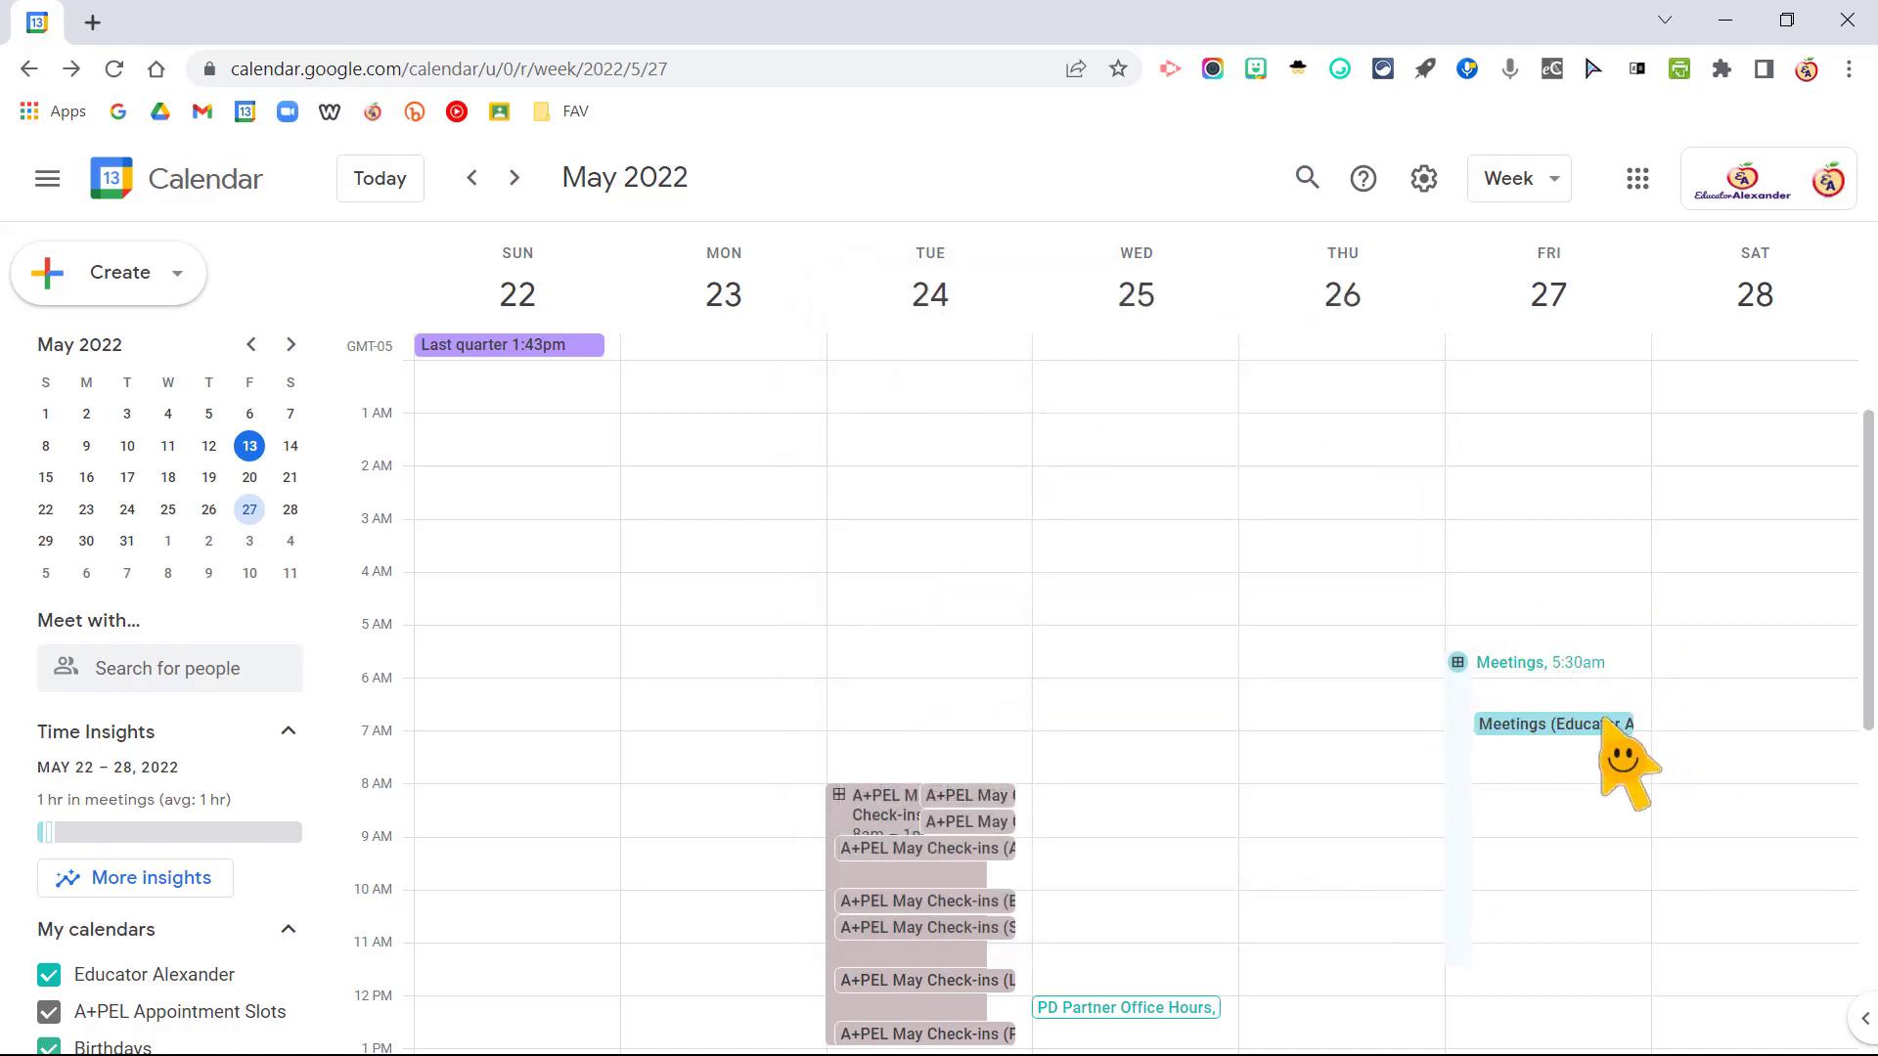
# Delete the Meetings appointment schedule that starts at 5:30am on Friday, May 27
pyautogui.click(1496, 673)
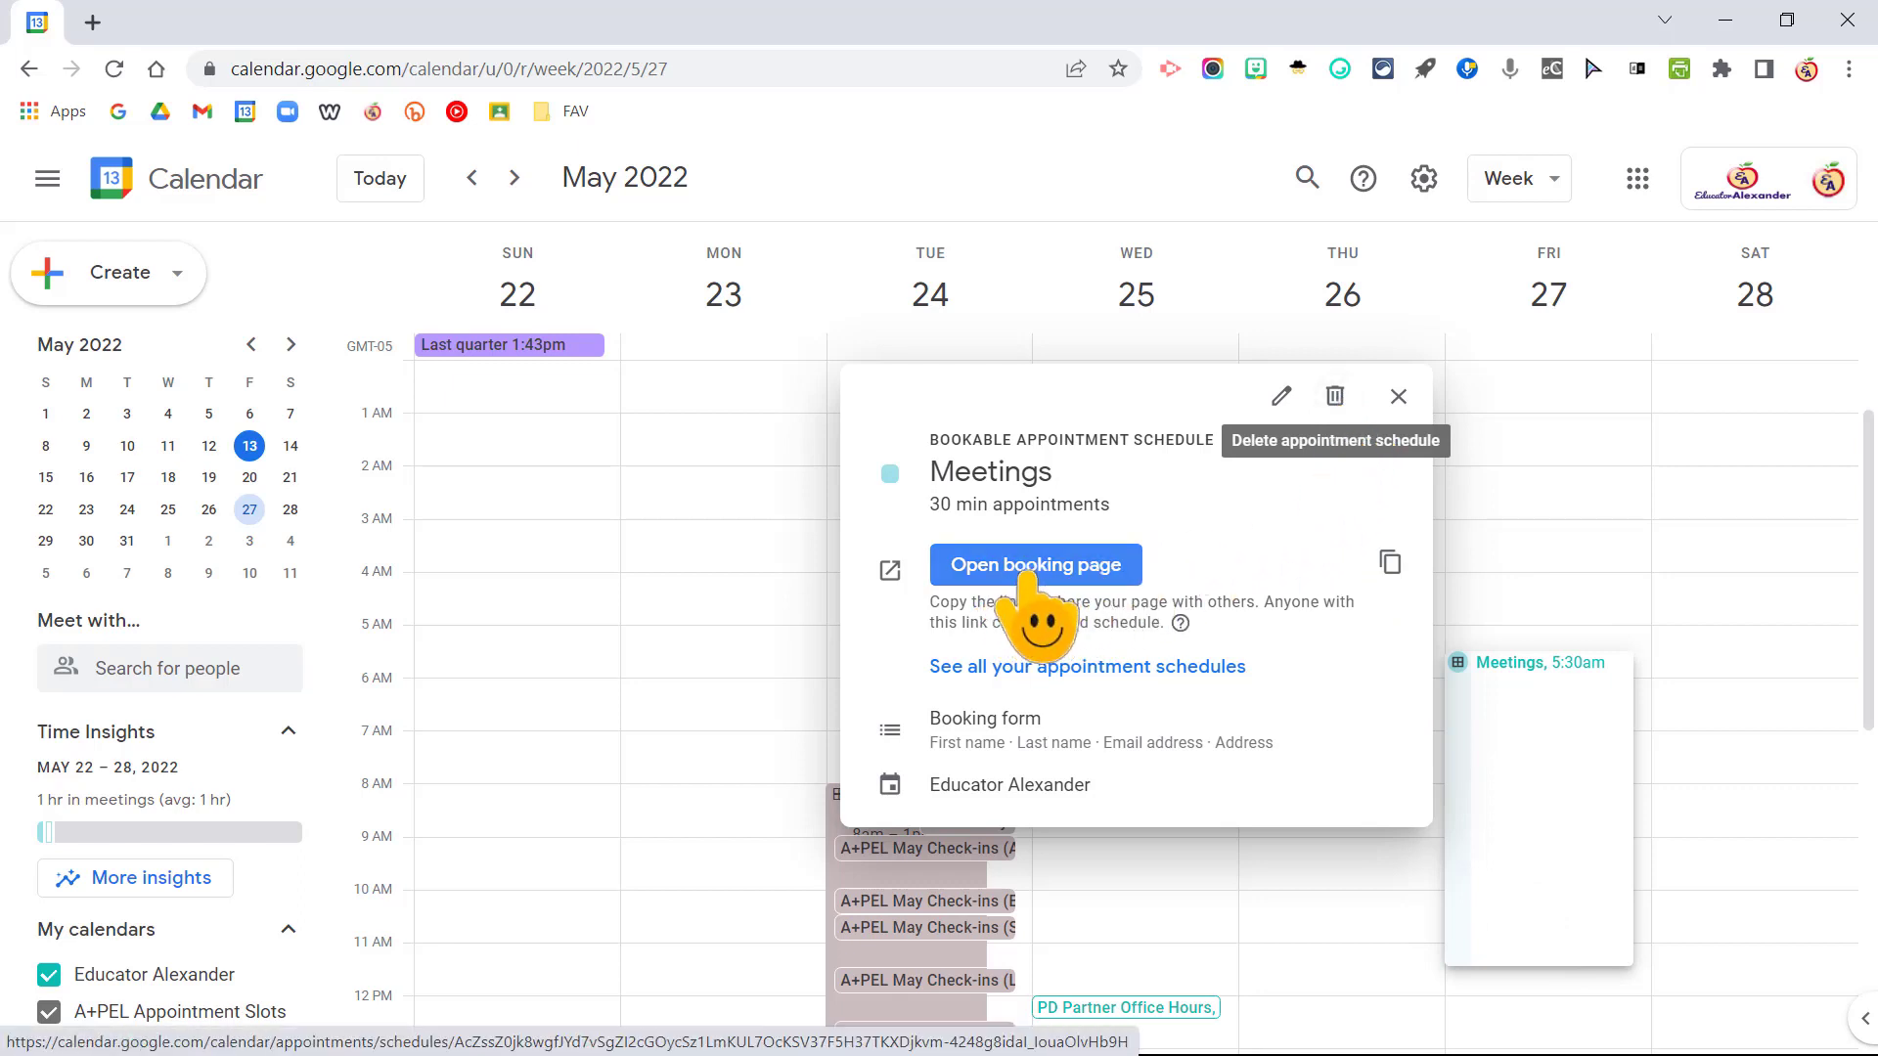
pyautogui.click(1335, 396)
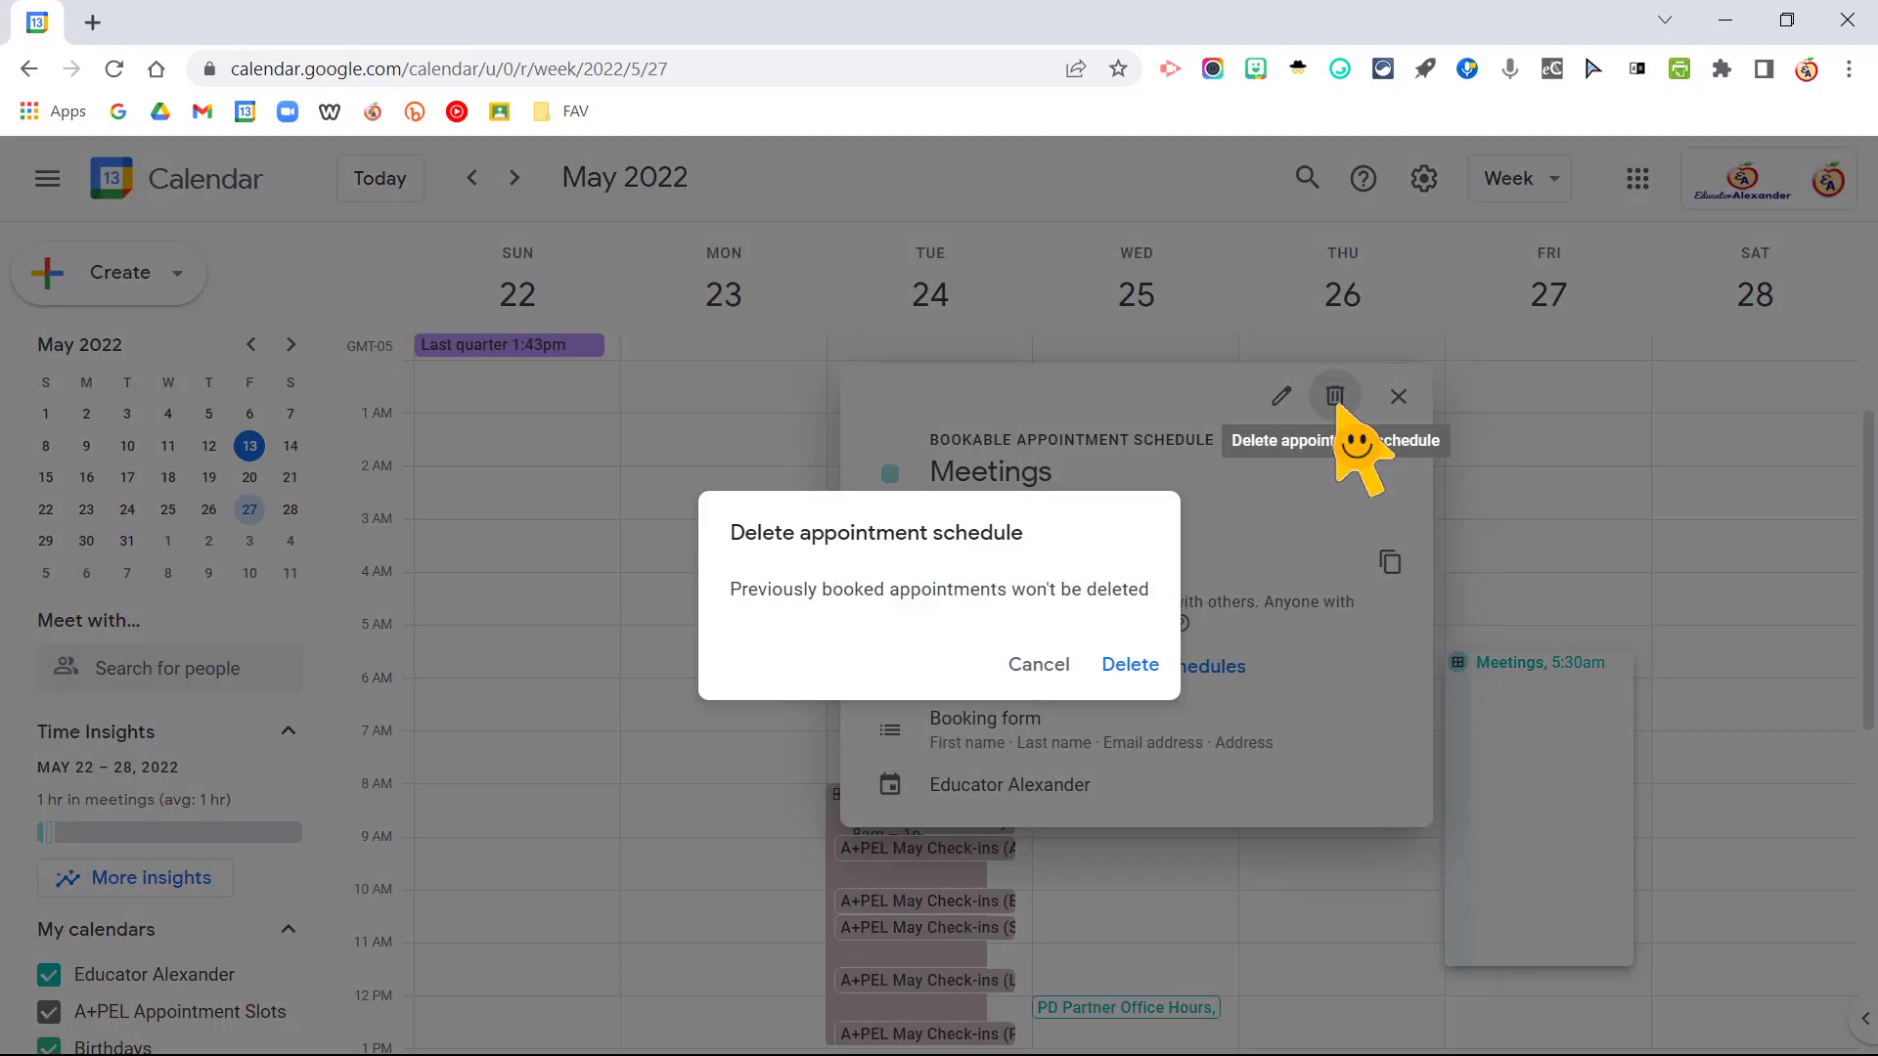
pyautogui.click(1135, 668)
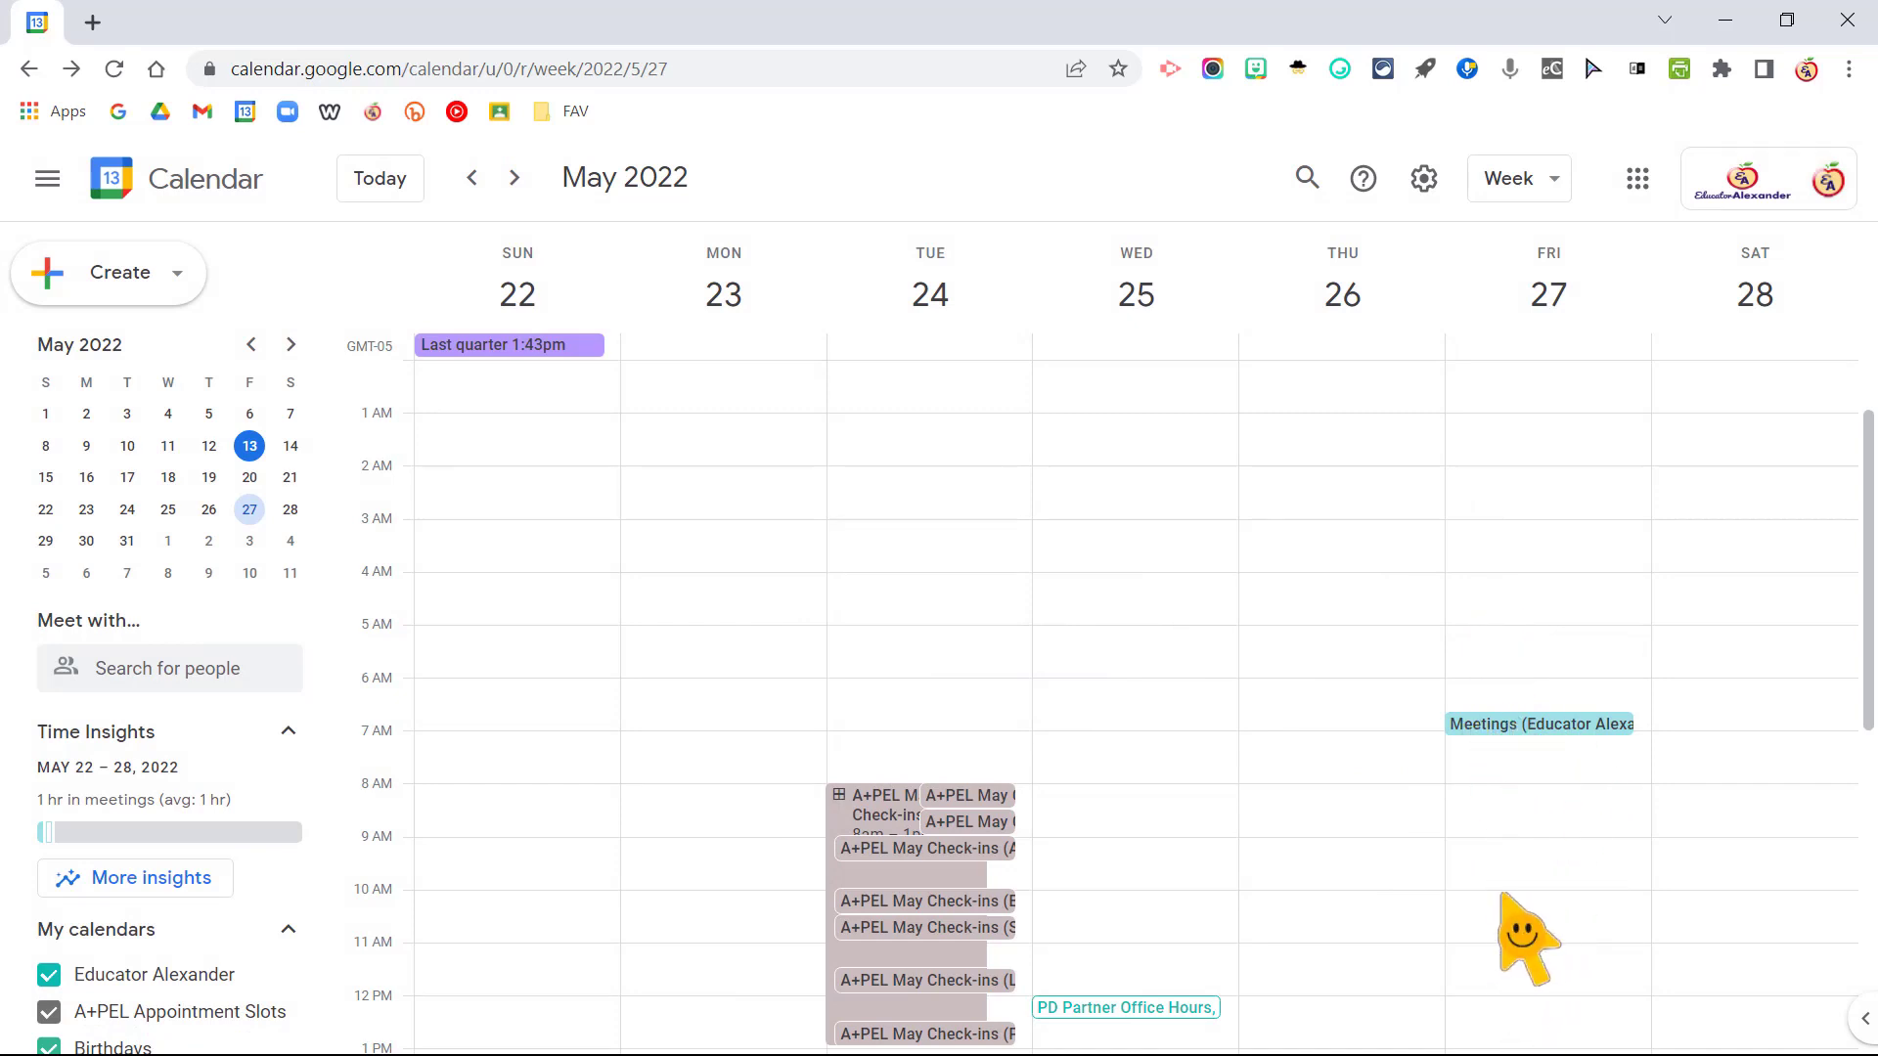
# Turn off creating appointment schedules instead of appointment slots in the calendar settings, and return to the week of May 15–21
pyautogui.click(473, 178)
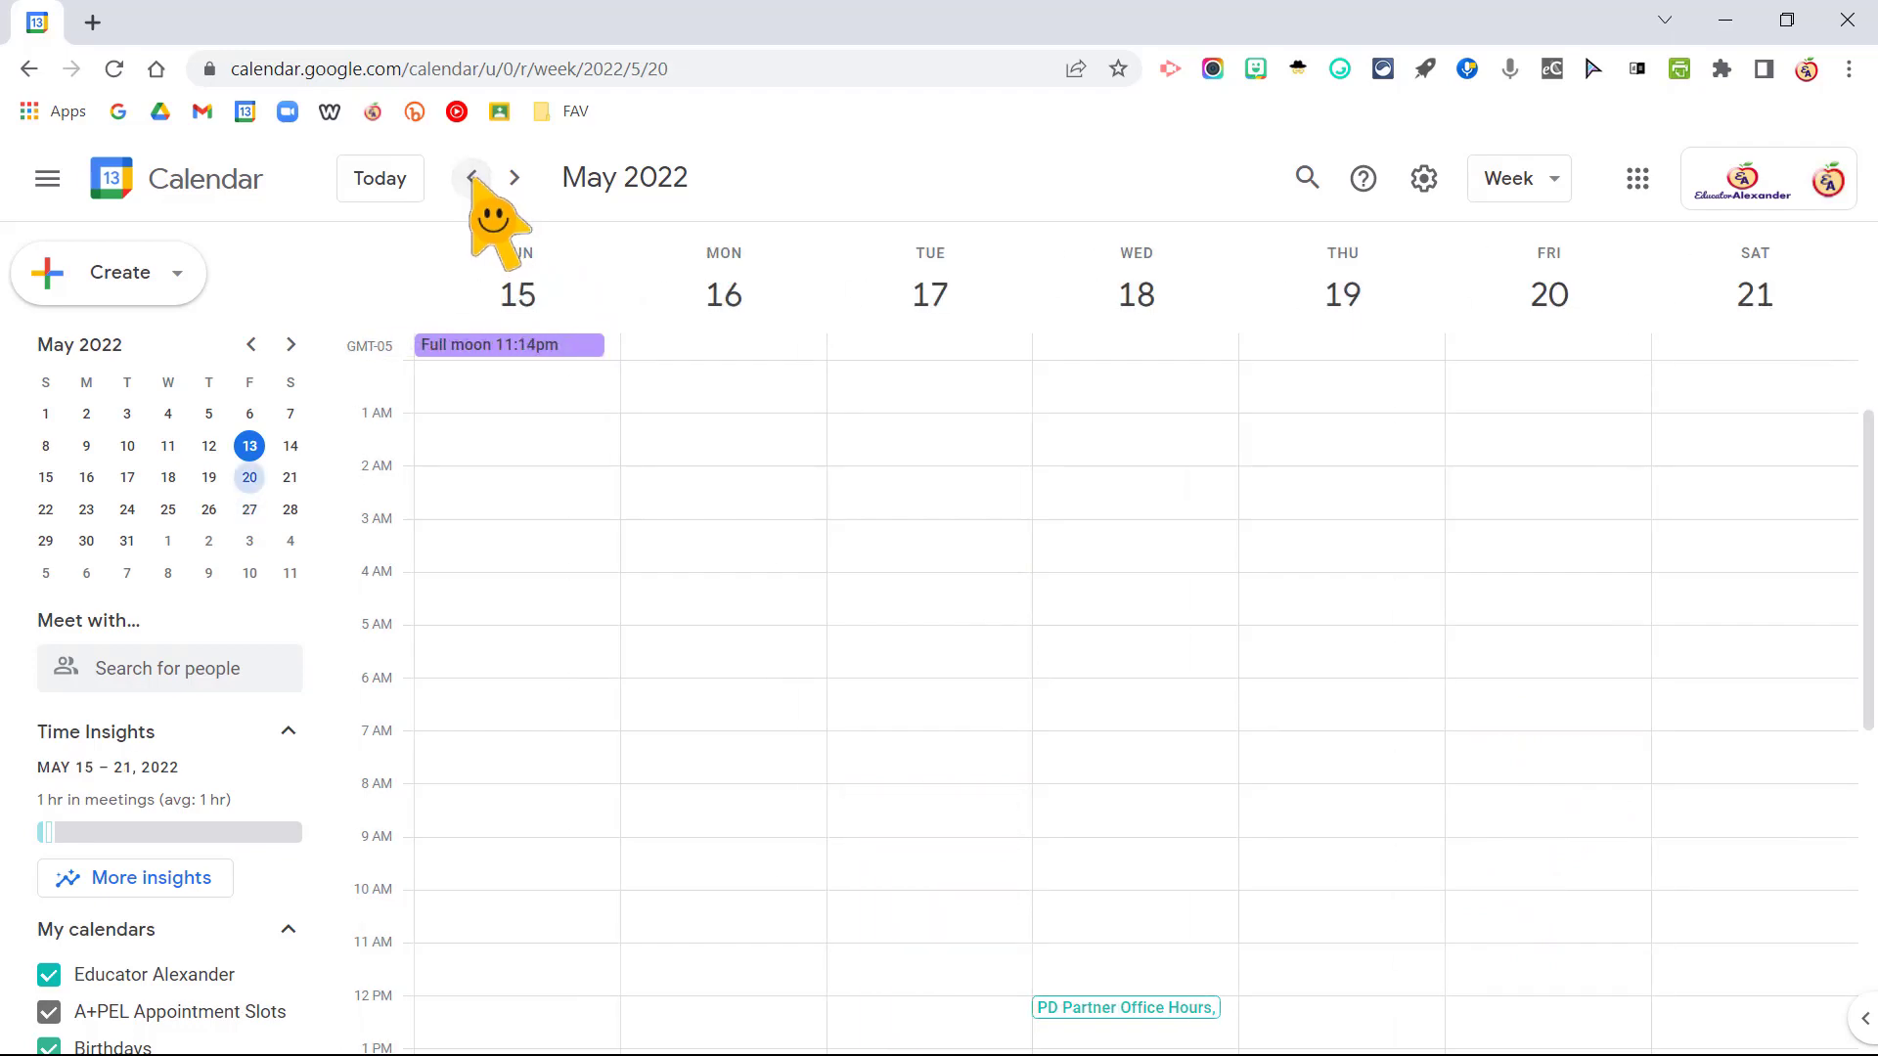
pyautogui.click(1425, 178)
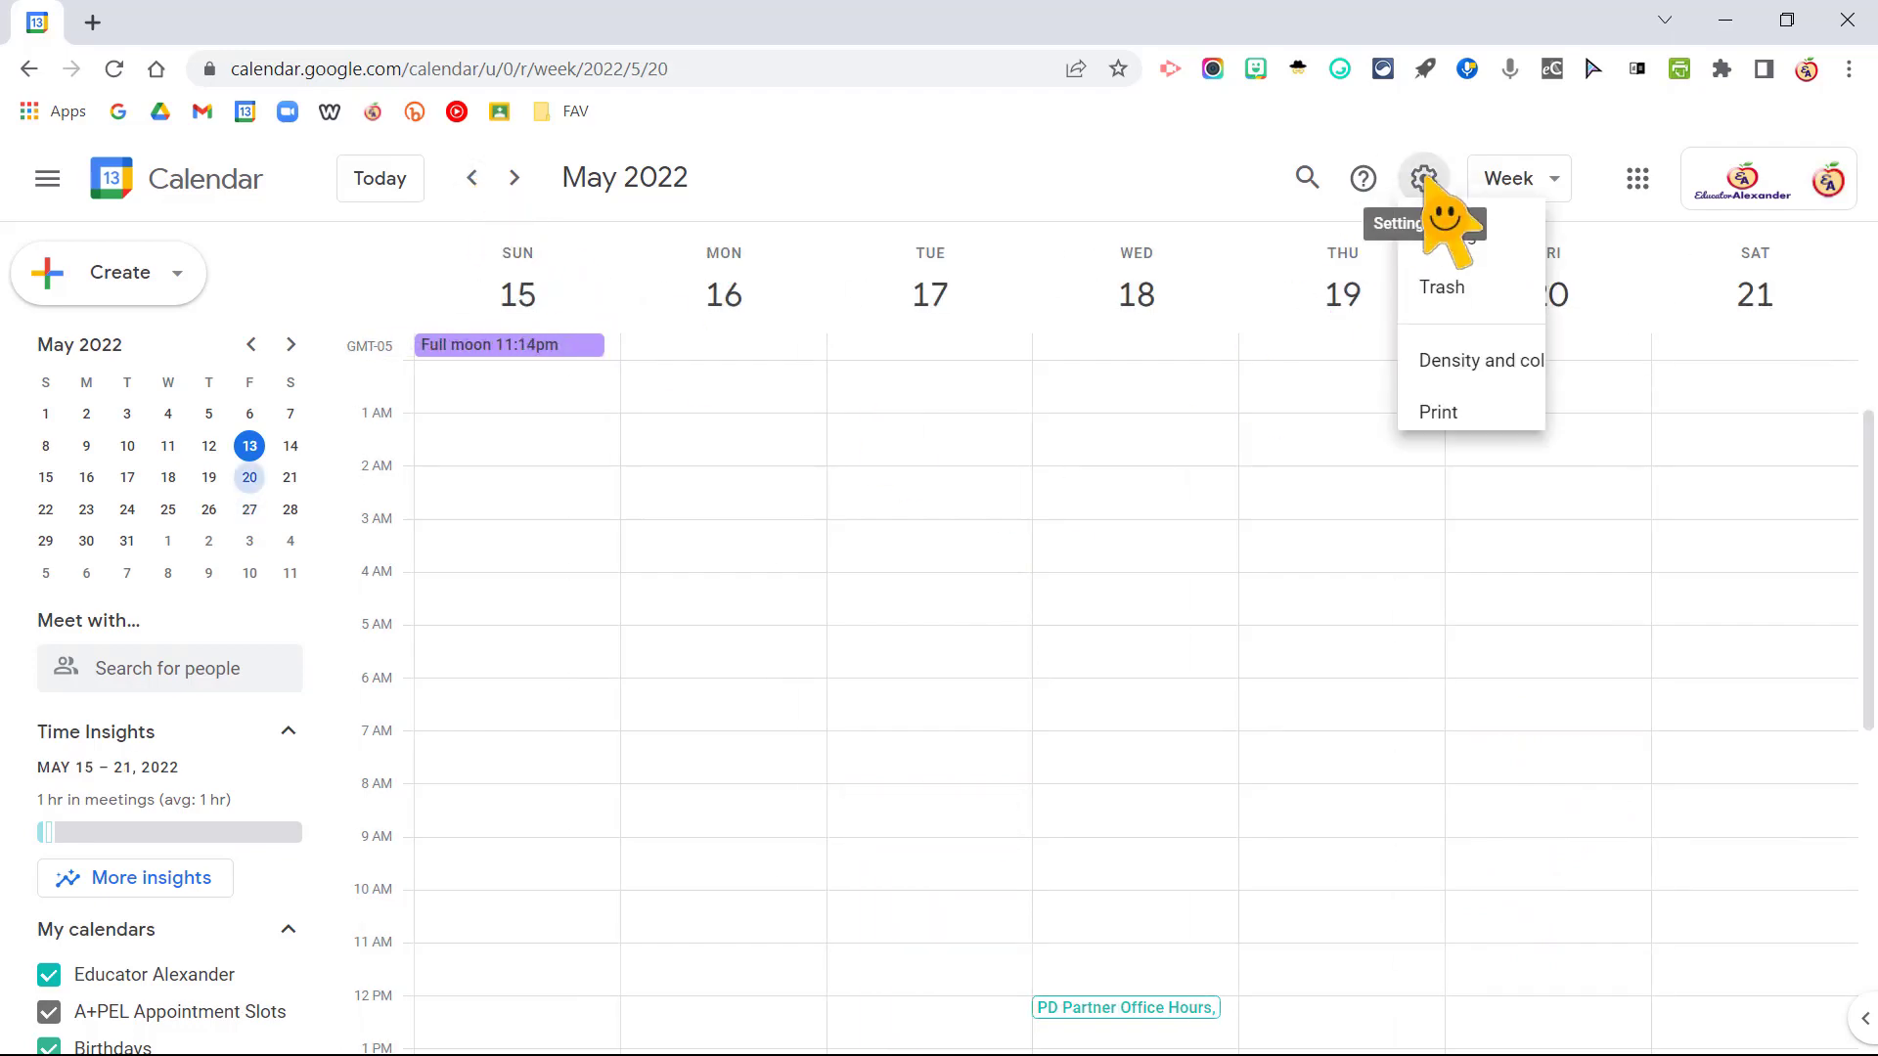
pyautogui.click(1458, 256)
pyautogui.scroll(-10, 1086, 880)
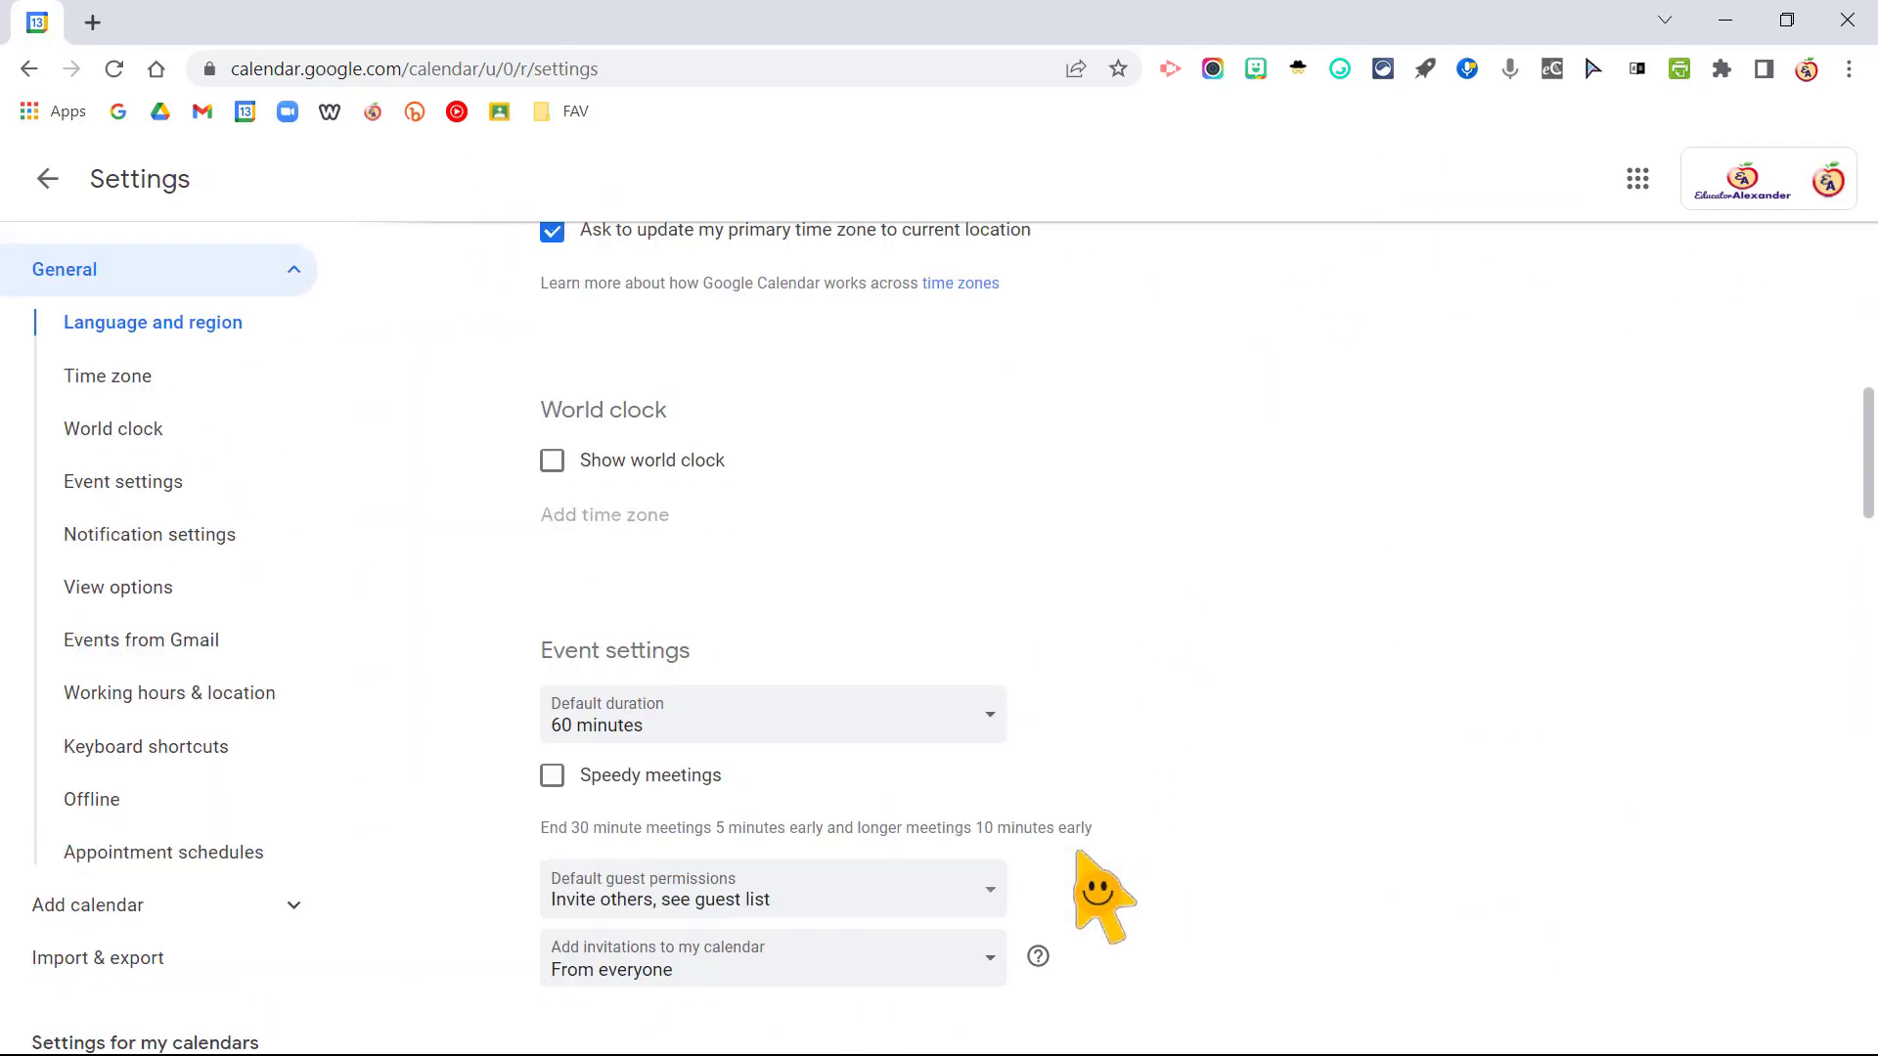
pyautogui.scroll(-15, 1086, 895)
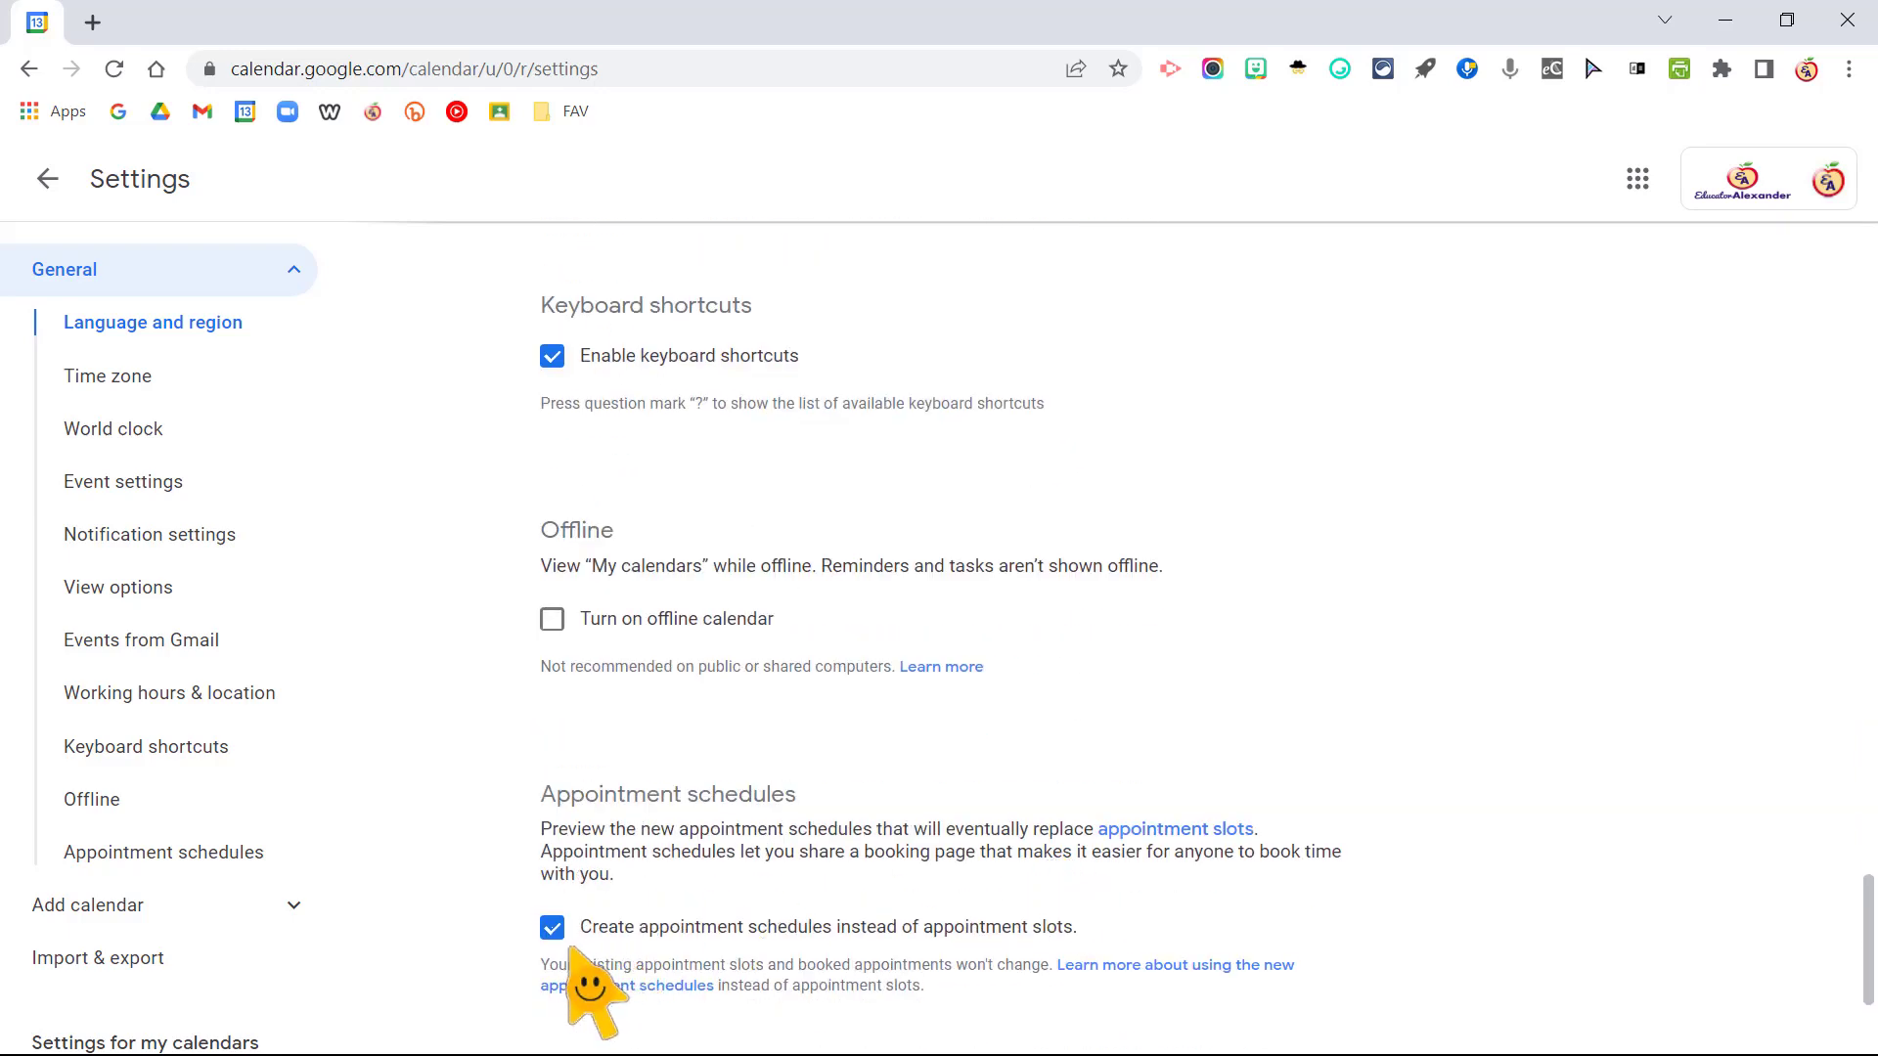
pyautogui.click(553, 927)
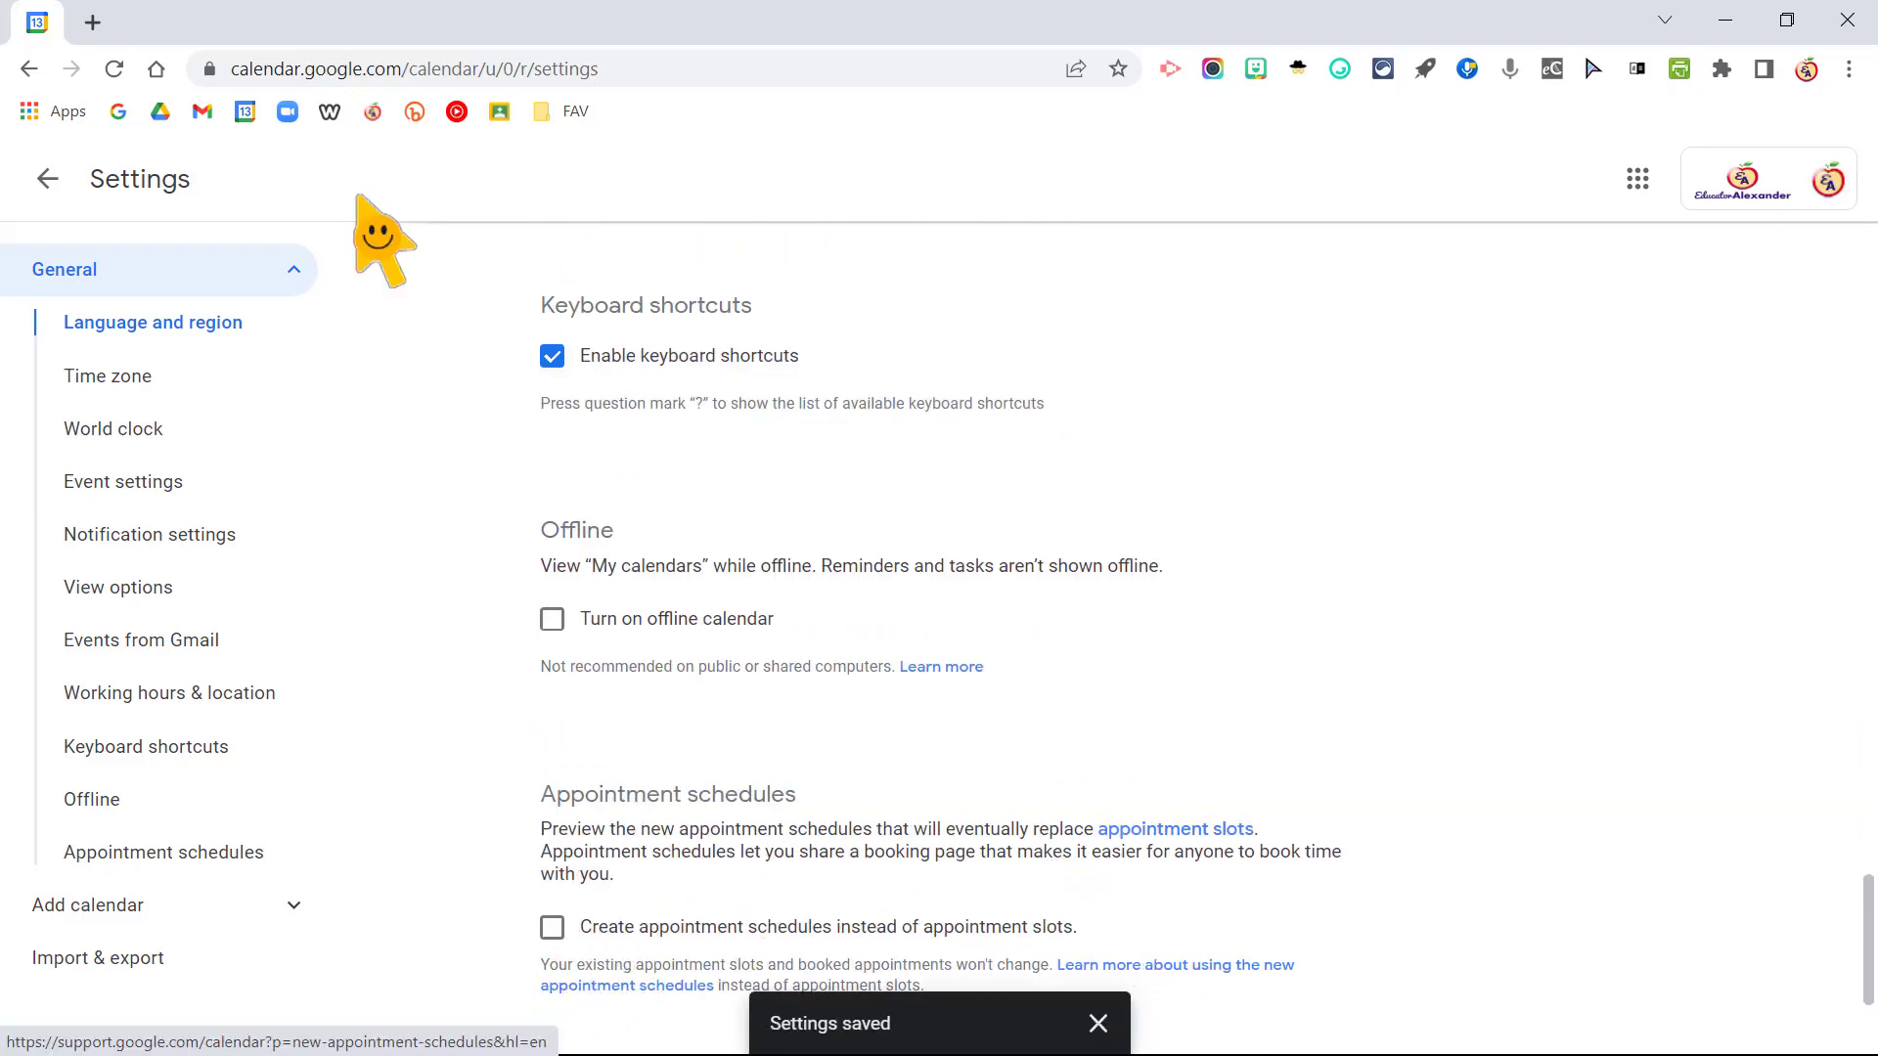
pyautogui.click(45, 179)
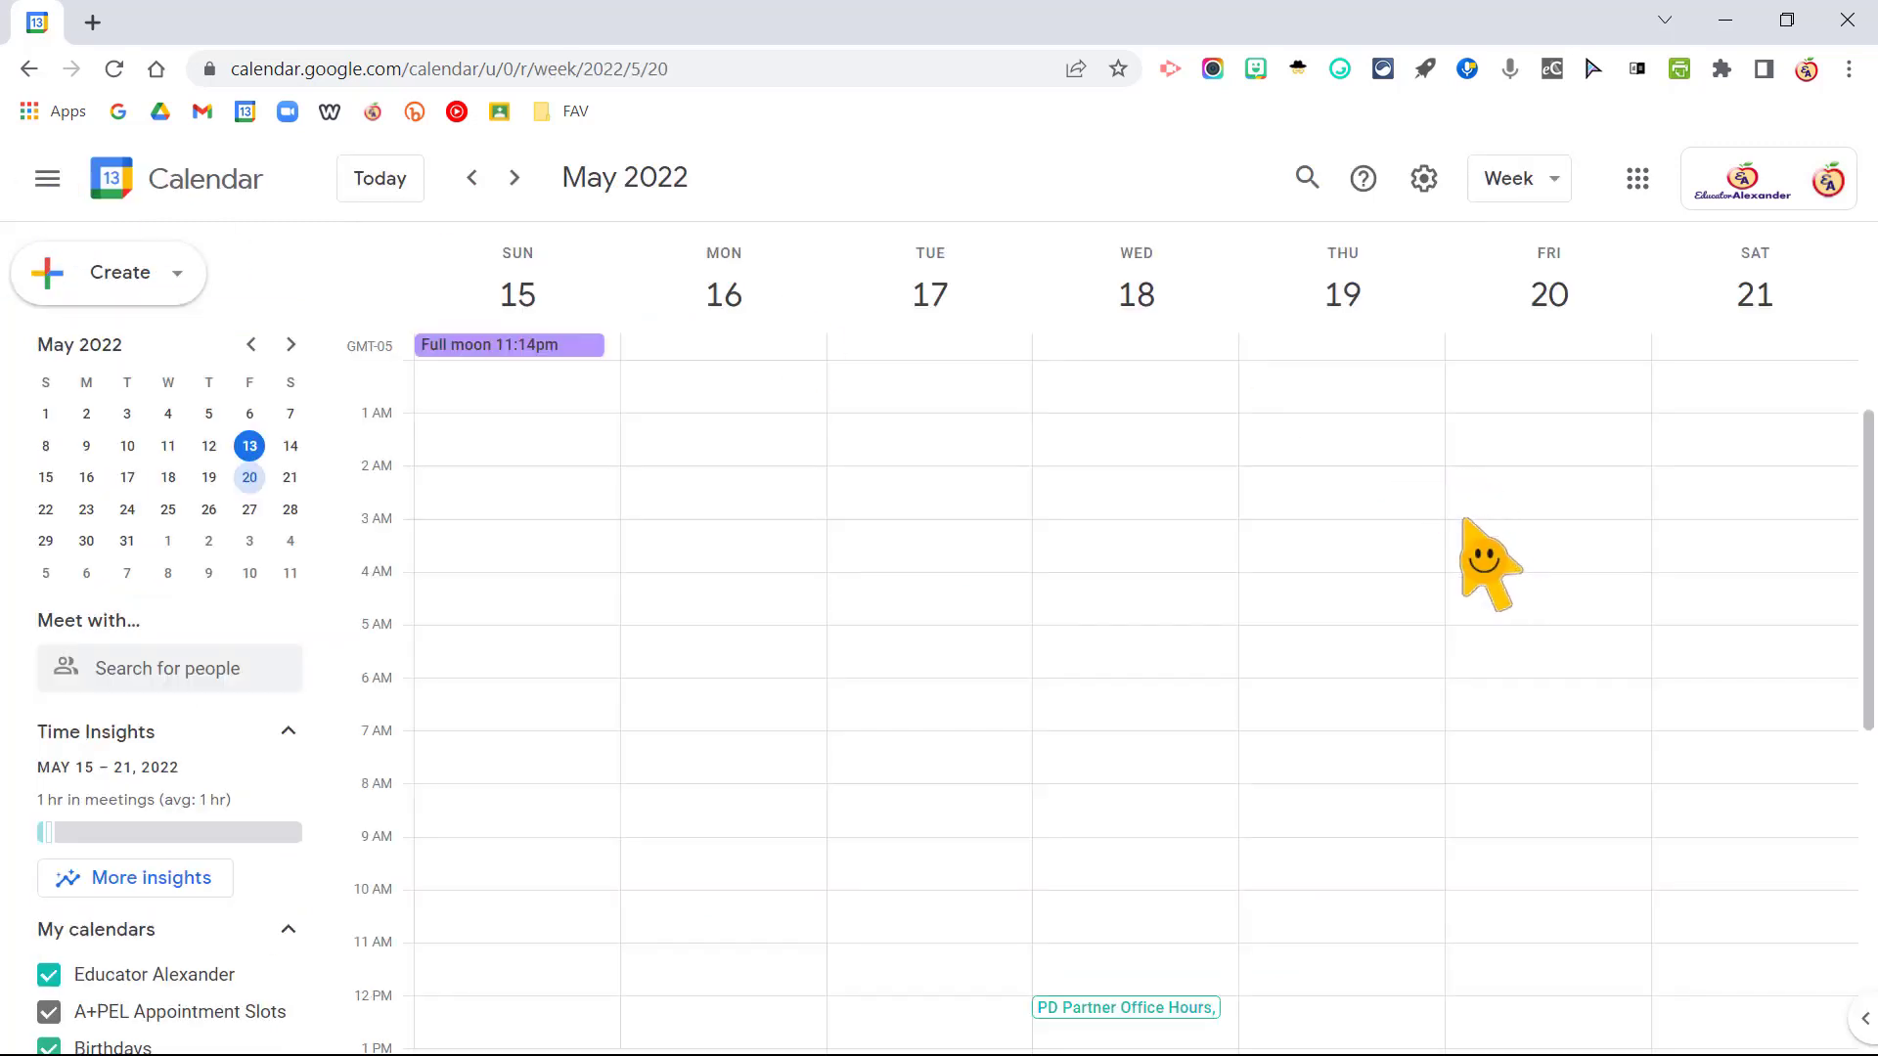